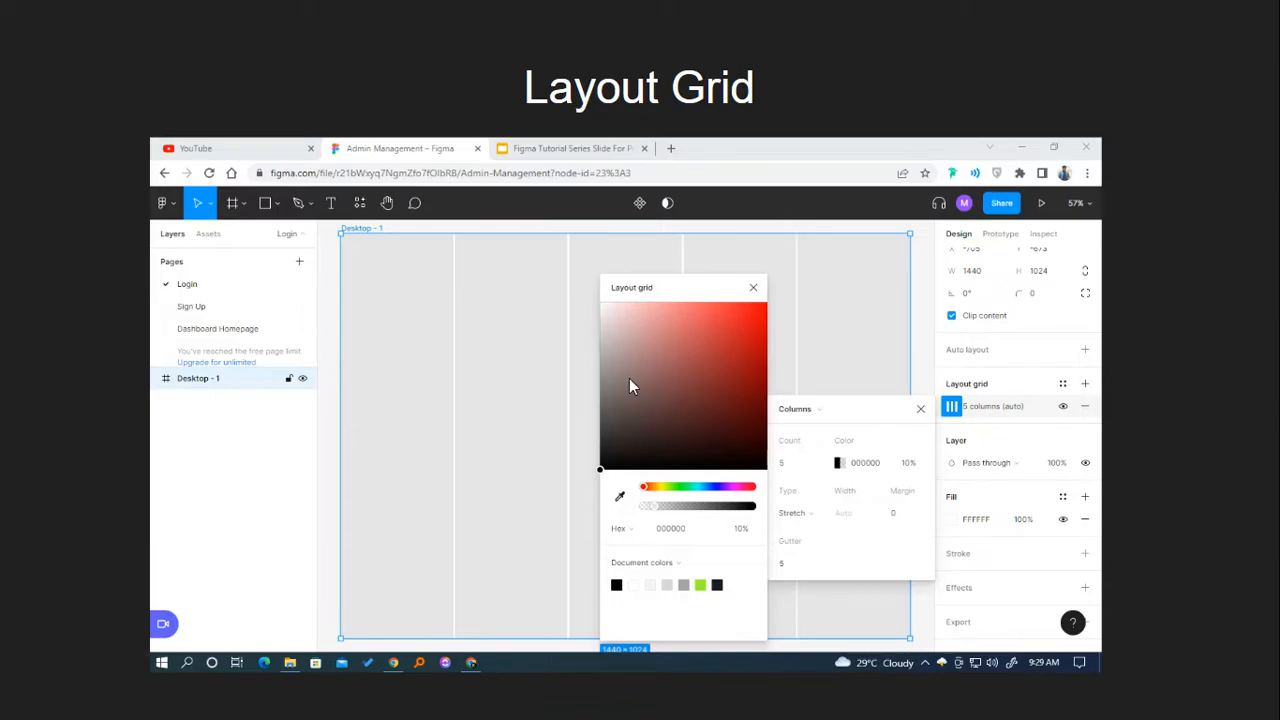
Switch from the slideshow to the Admin Management file in Figma and create a 1440 × 1024 Desktop frame.
{"action": "key", "text": "Escape"}
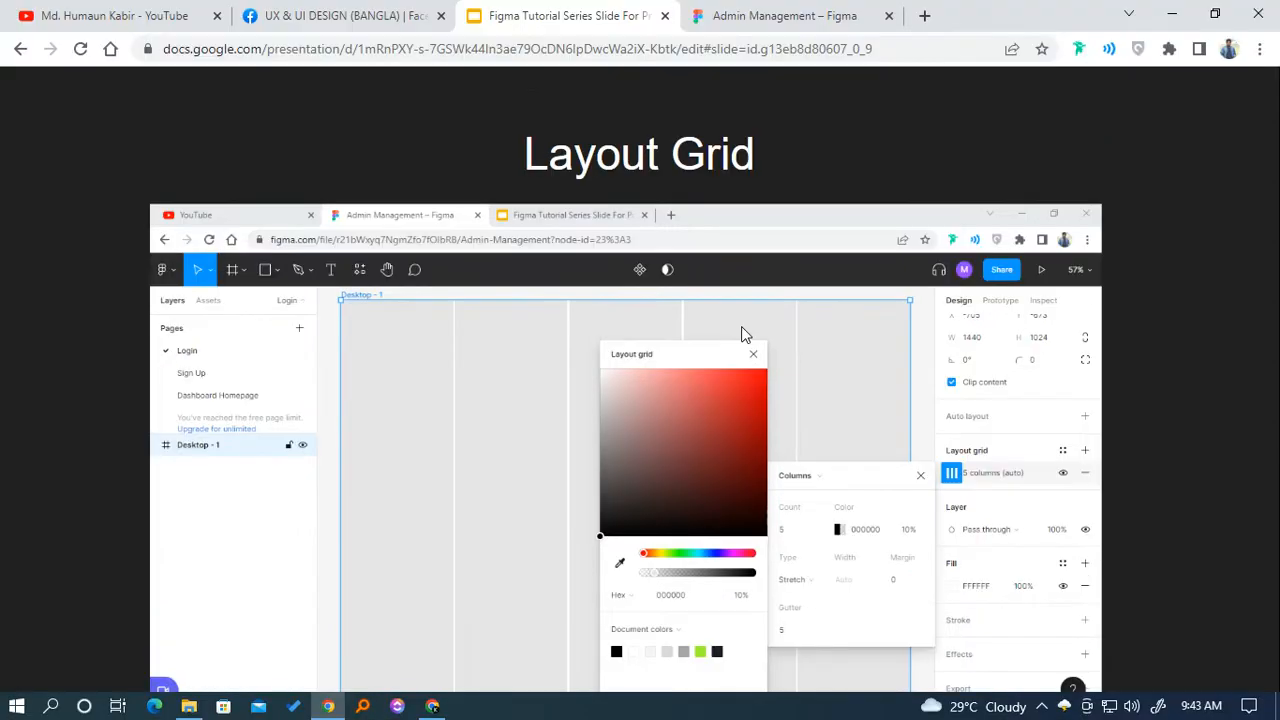
{"action": "key", "text": "Escape"}
{"action": "left_click", "coordinate": [780, 15]}
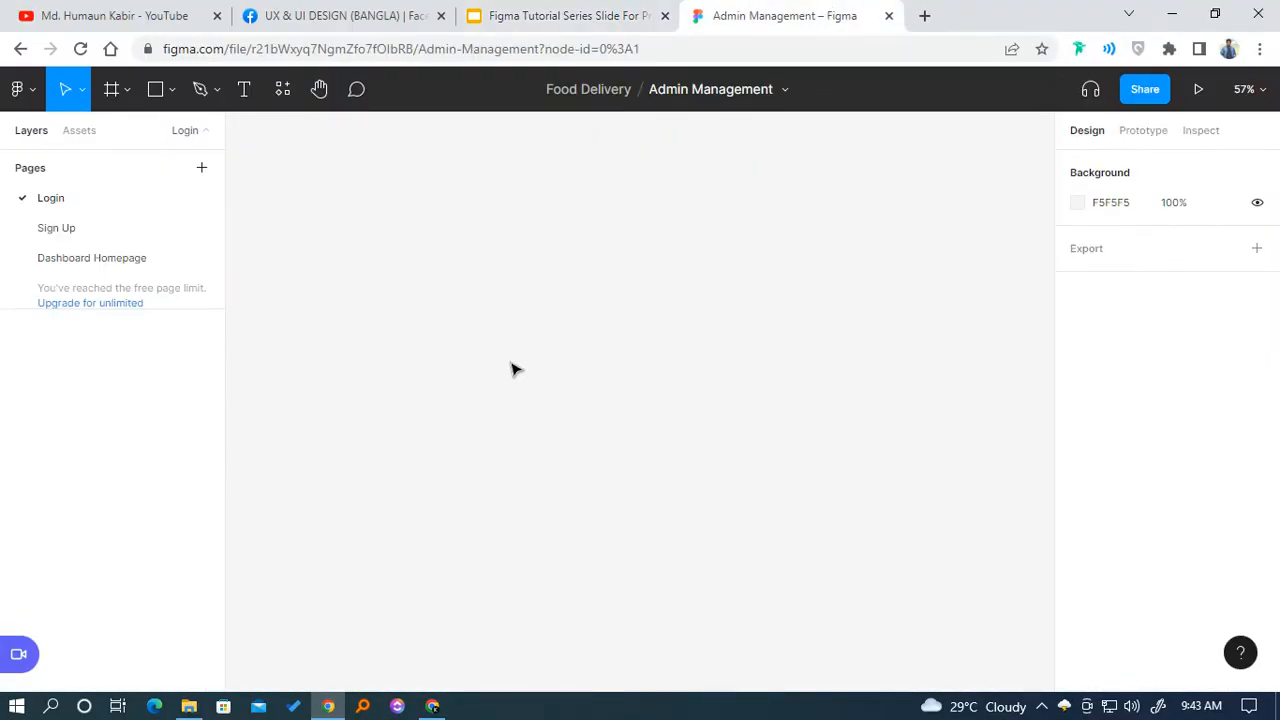
{"action": "key", "text": "f"}
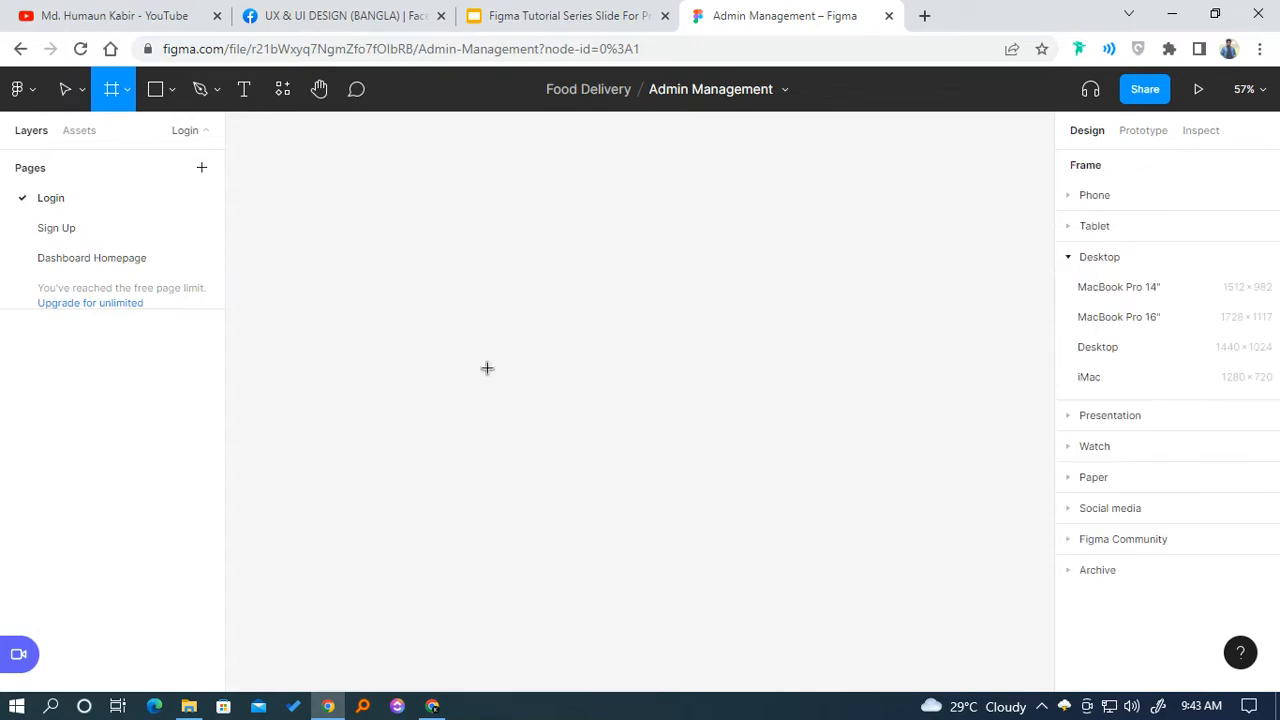
{"action": "left_click", "coordinate": [1118, 346]}
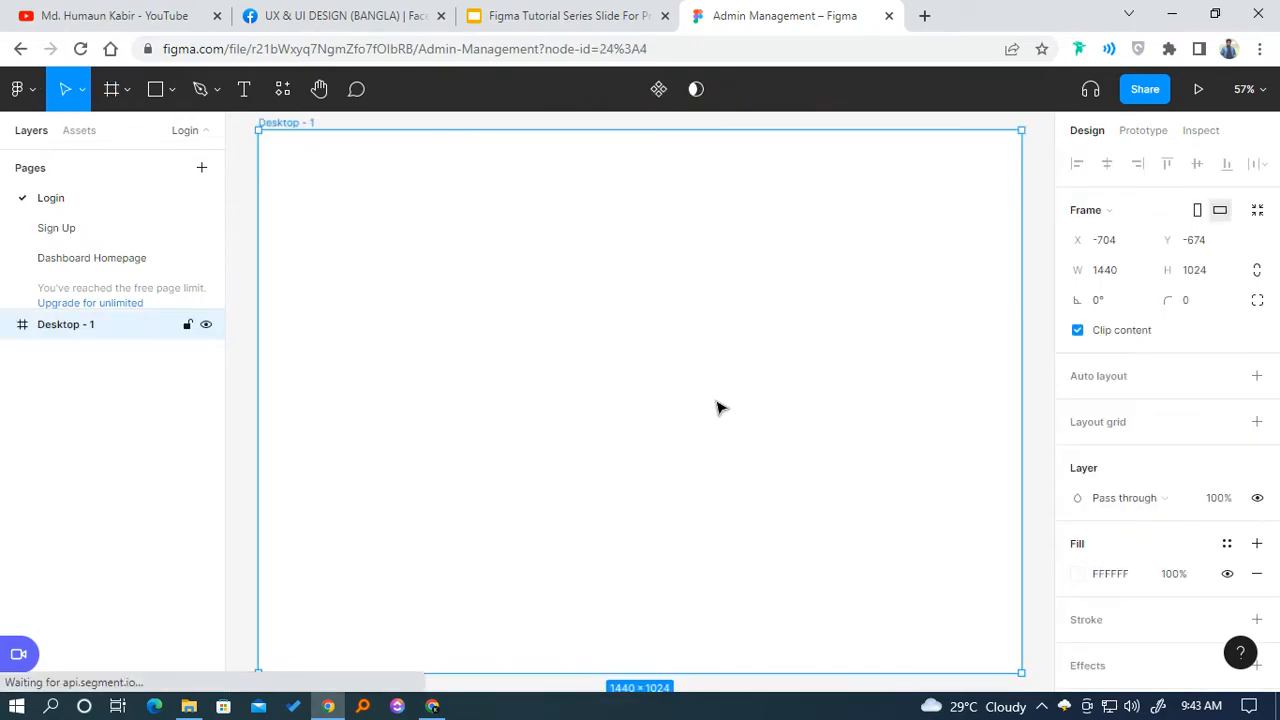
{"action": "scroll", "coordinate": [560, 432], "scroll_direction": "up", "scroll_amount": 1}
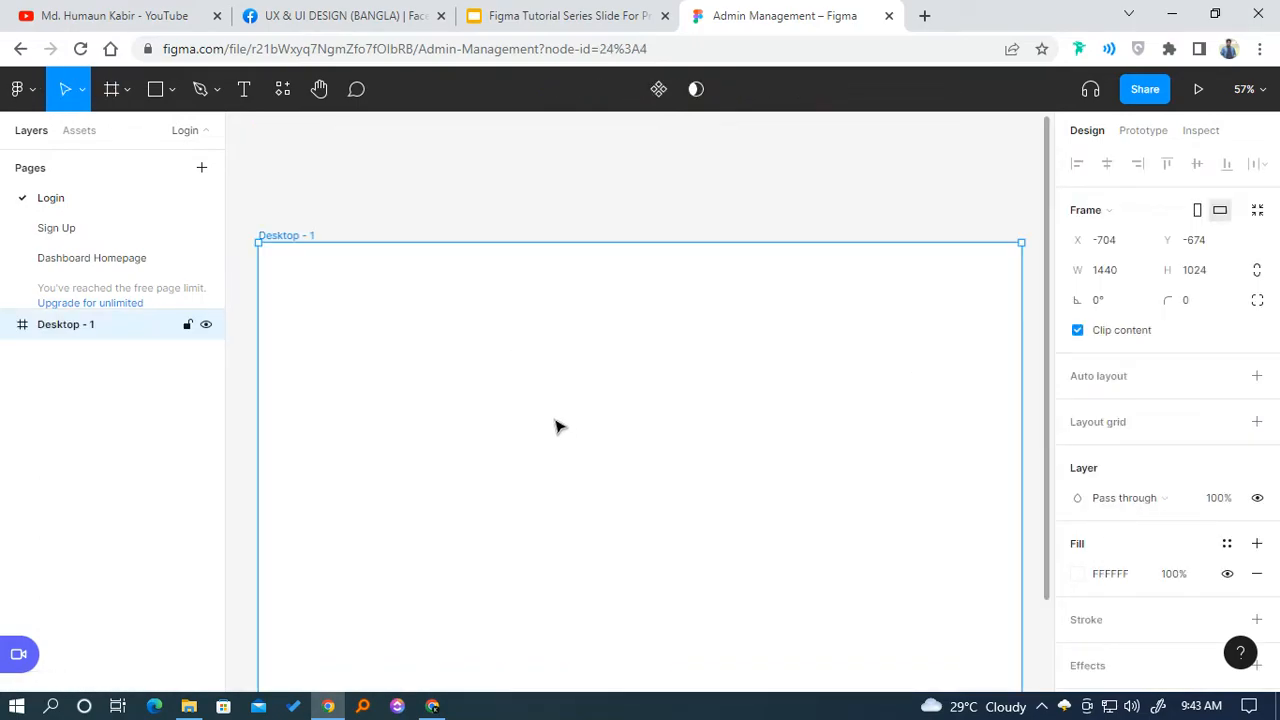
Select the Desktop - 1 frame and look through its frame size presets, keeping the Frame option.
{"action": "left_click", "coordinate": [350, 205]}
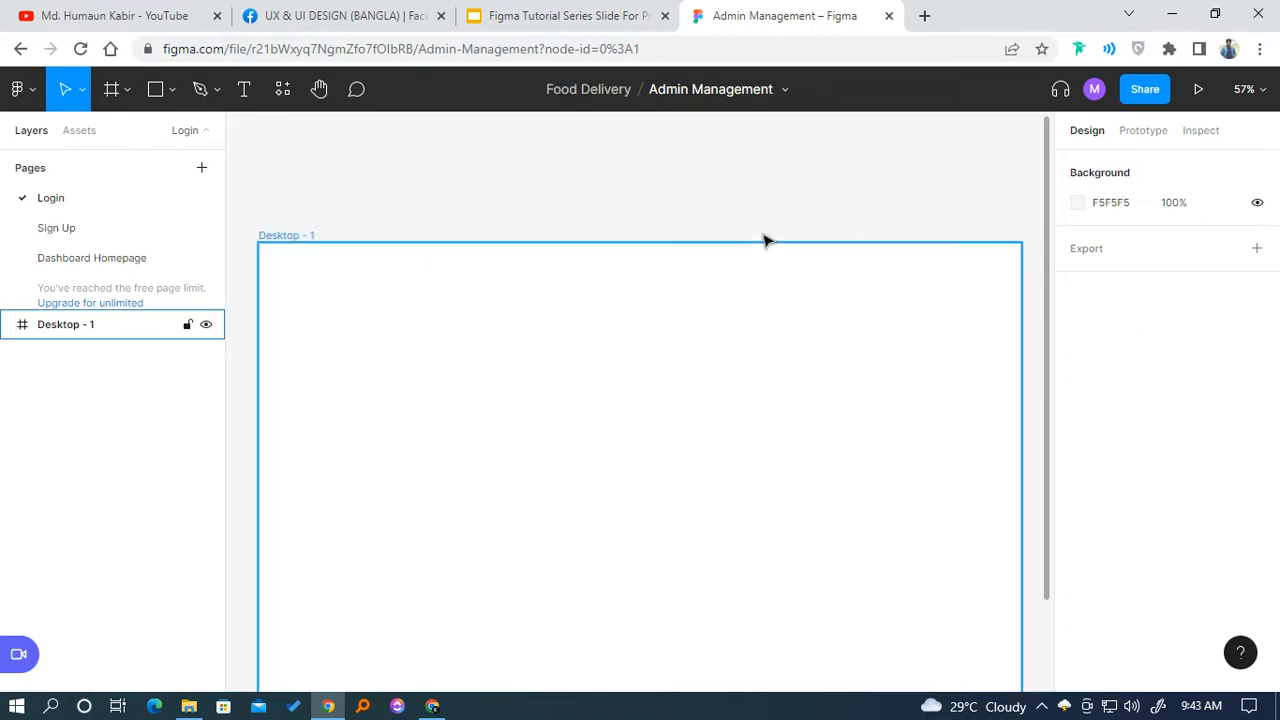
{"action": "left_click", "coordinate": [283, 237]}
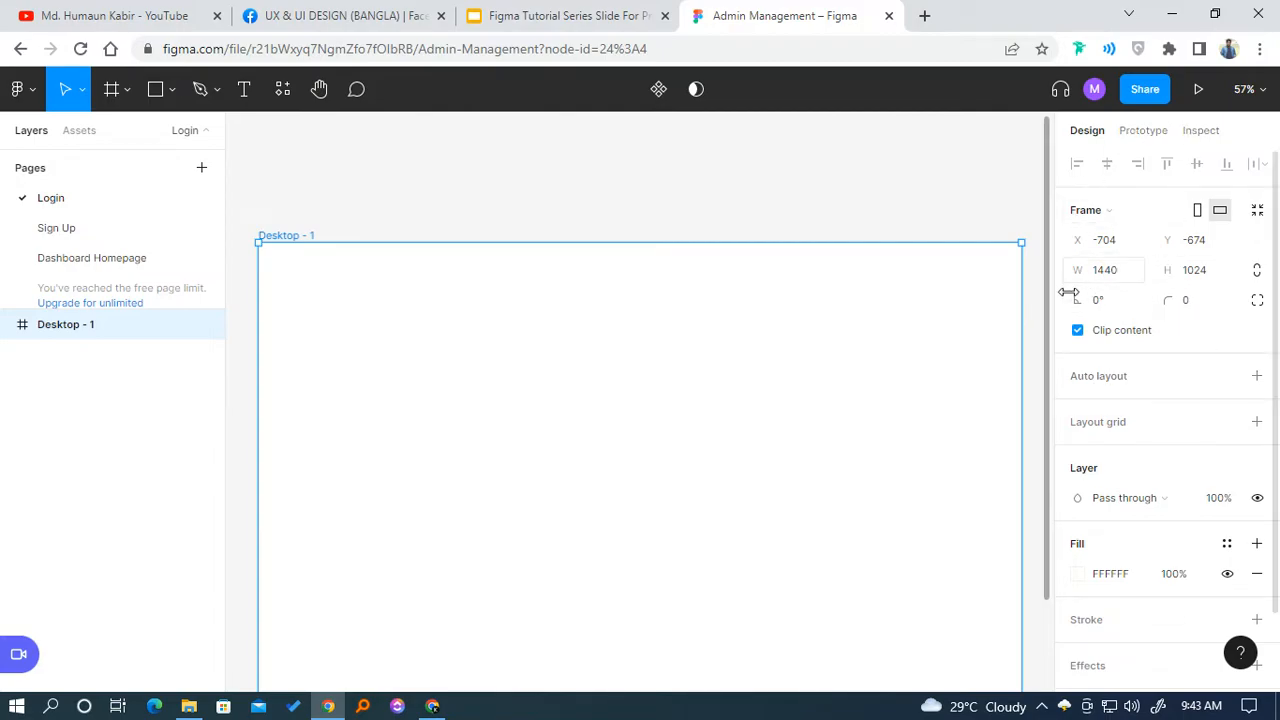
{"action": "left_click", "coordinate": [1113, 219]}
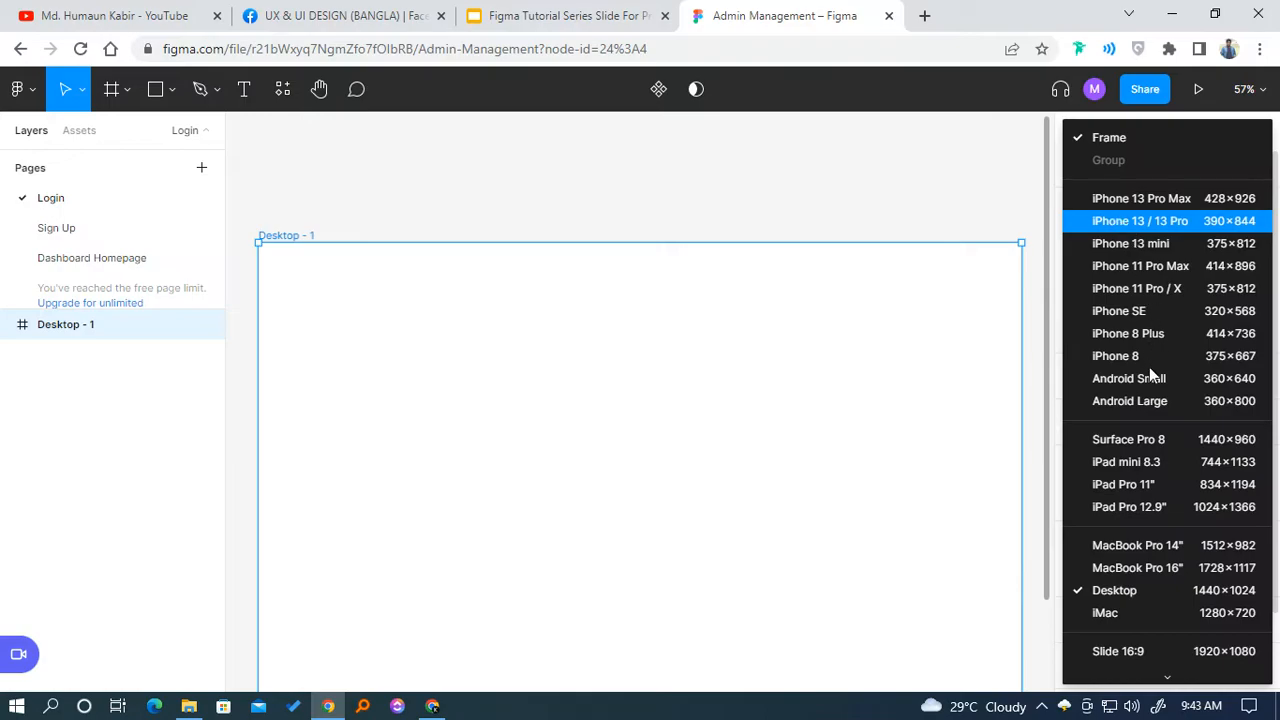
{"action": "left_click", "coordinate": [1091, 142]}
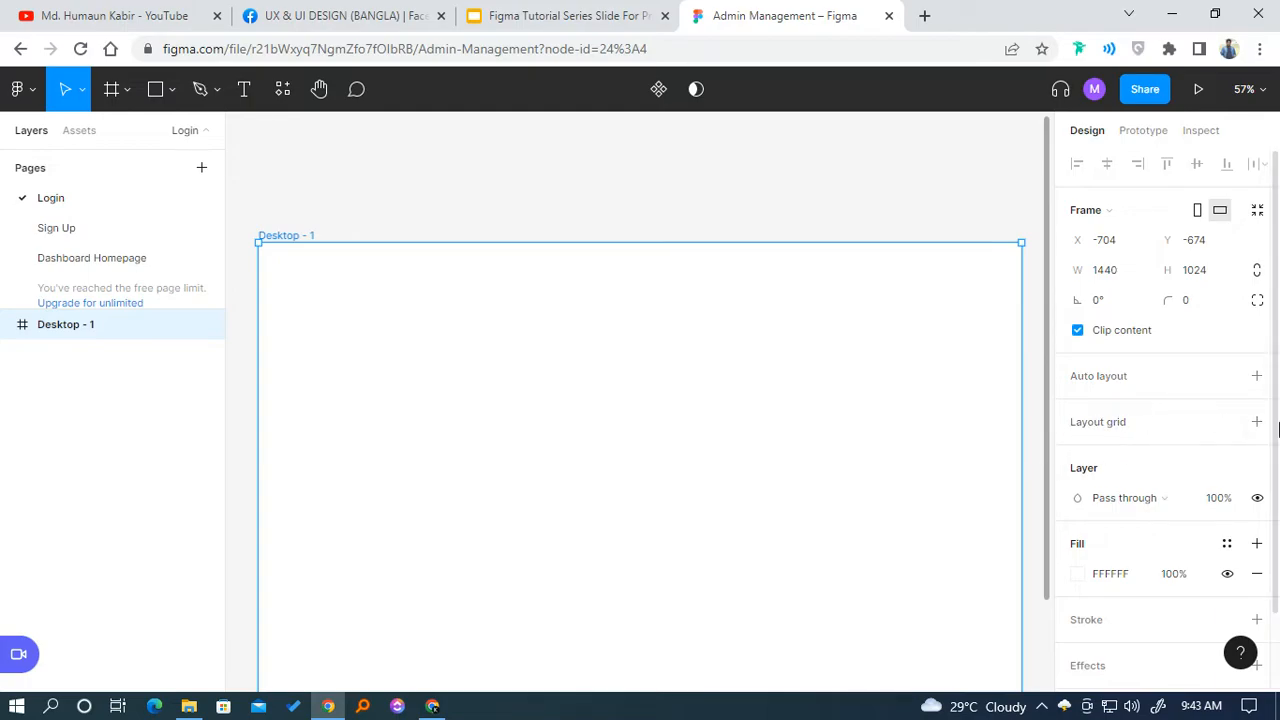
Add a layout grid to the Desktop - 1 frame and toggle its visibility off and on.
{"action": "left_click", "coordinate": [1227, 421]}
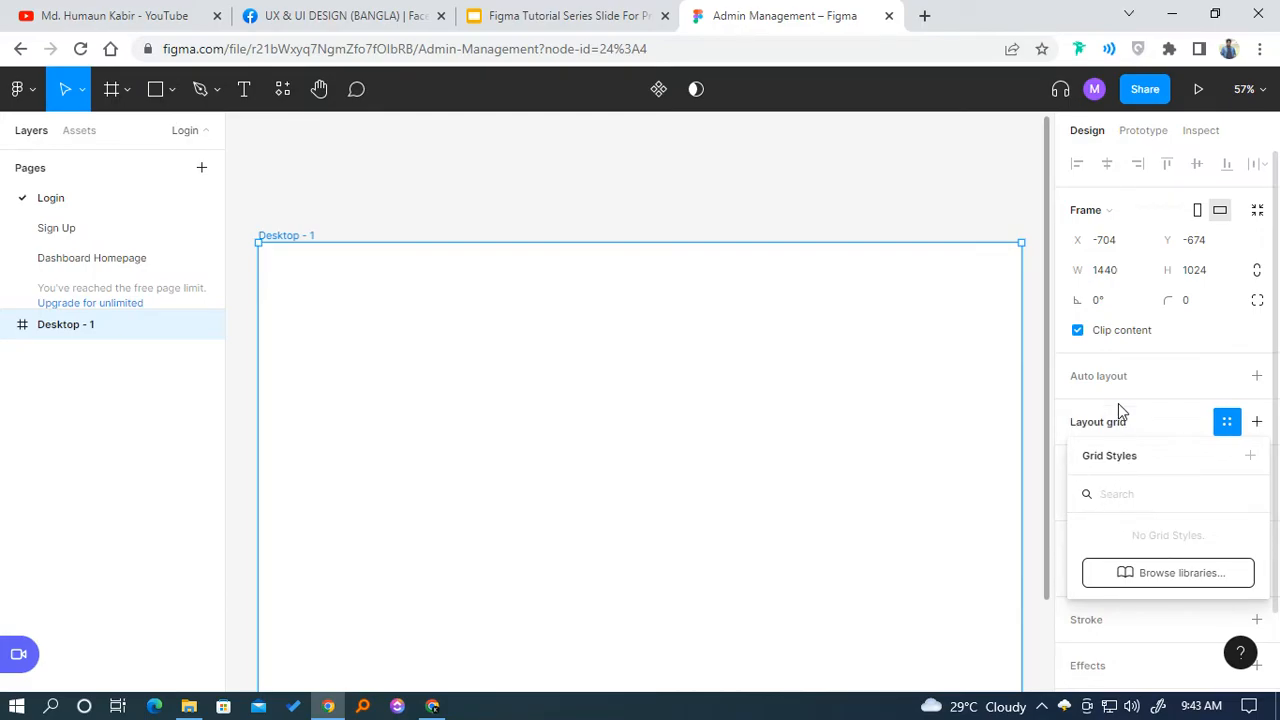
{"action": "left_click", "coordinate": [1098, 425]}
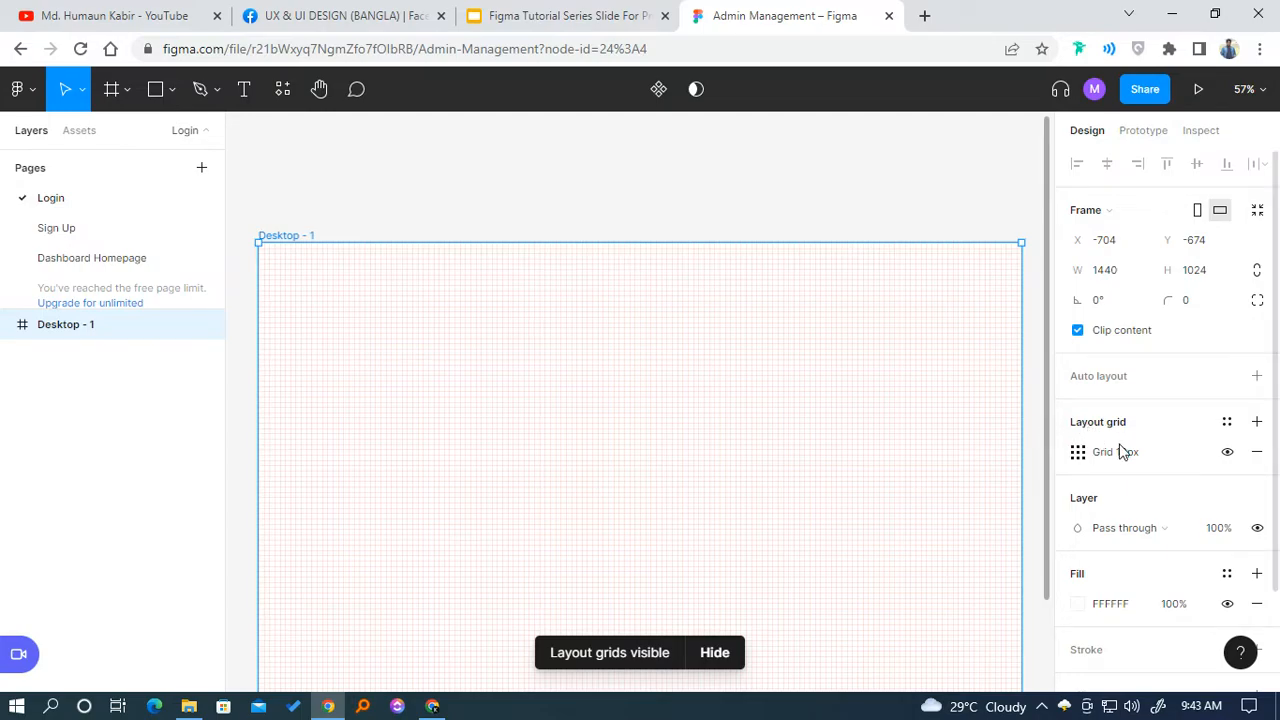
{"action": "key", "text": "shift+g"}
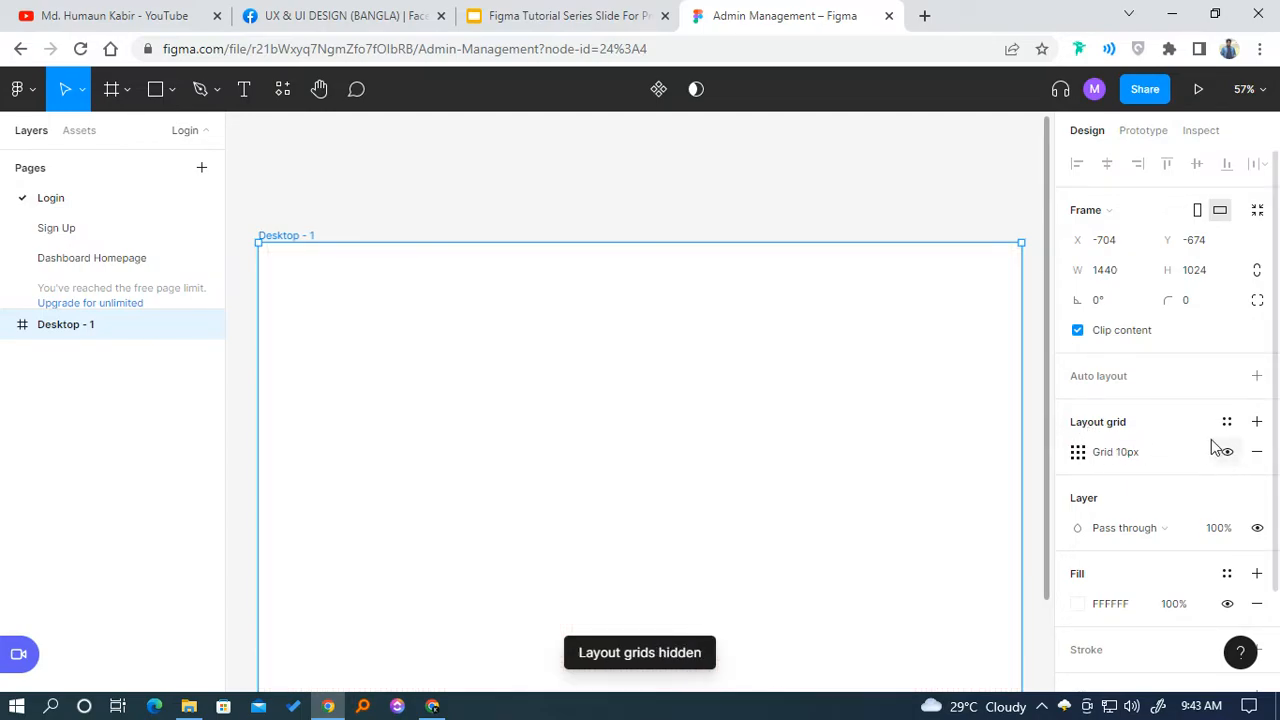
{"action": "left_click", "coordinate": [1227, 453]}
{"action": "left_click", "coordinate": [1227, 453]}
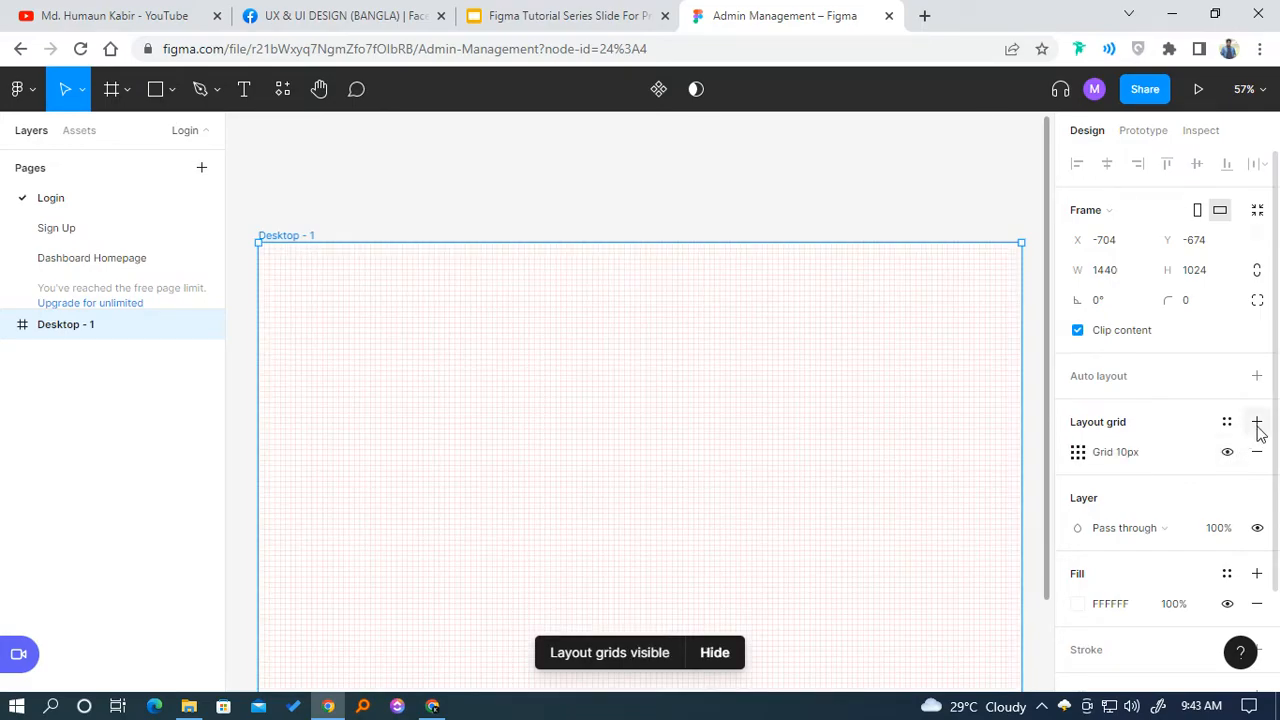
Add a second layout grid to the frame, hide it, and remove both grids.
{"action": "left_click", "coordinate": [1257, 423]}
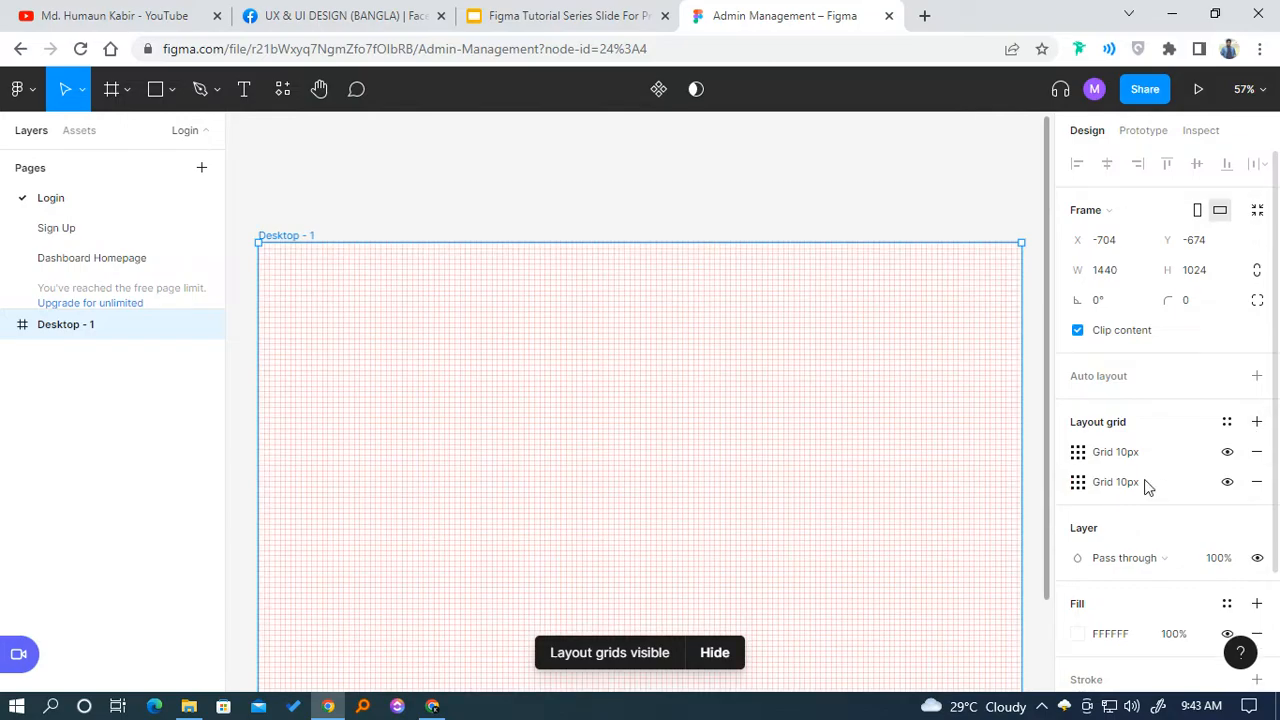
{"action": "left_click", "coordinate": [1227, 482]}
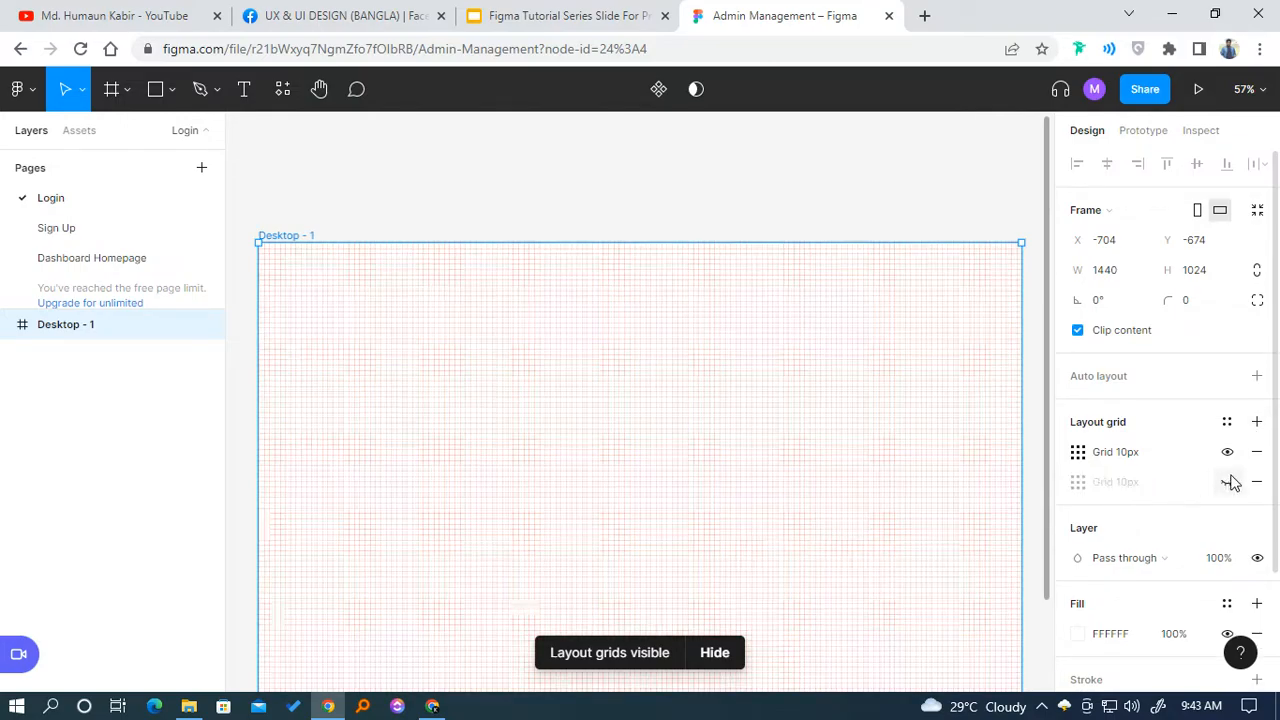
{"action": "left_click", "coordinate": [1257, 482]}
{"action": "left_click", "coordinate": [1257, 452]}
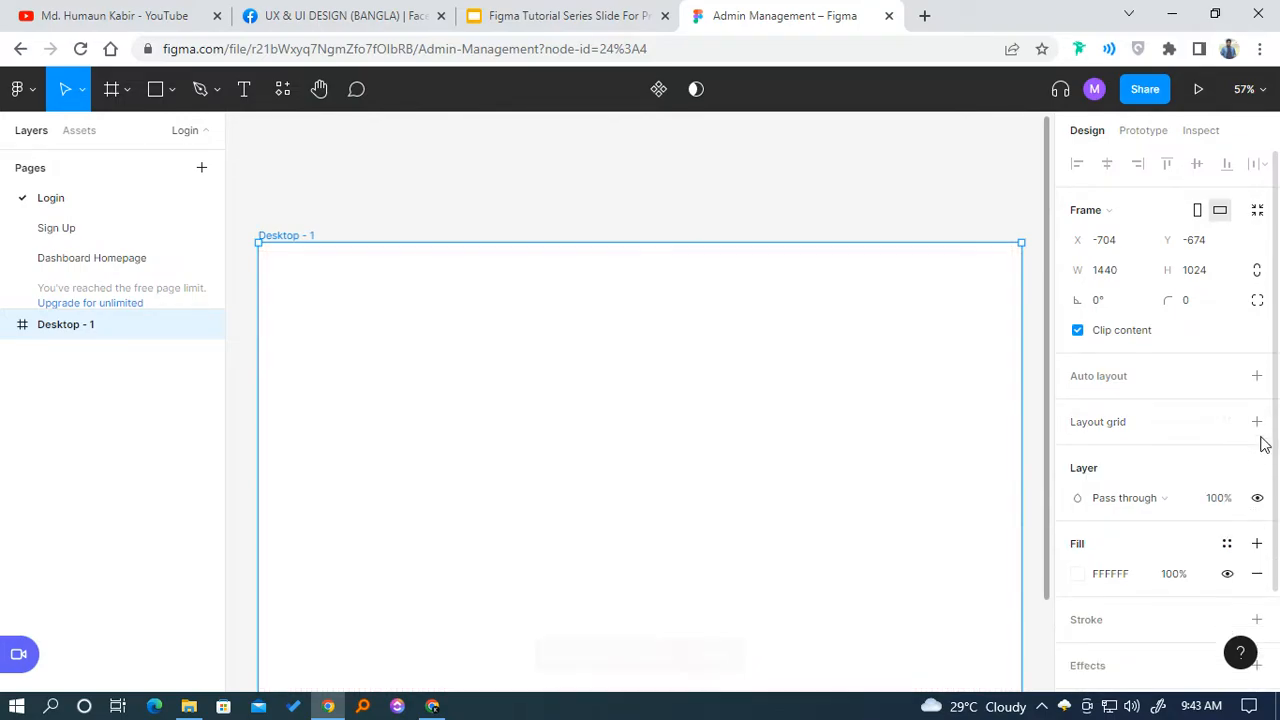
Add a layout grid to the Desktop - 1 frame and undo its trial removal.
{"action": "left_click", "coordinate": [1256, 421]}
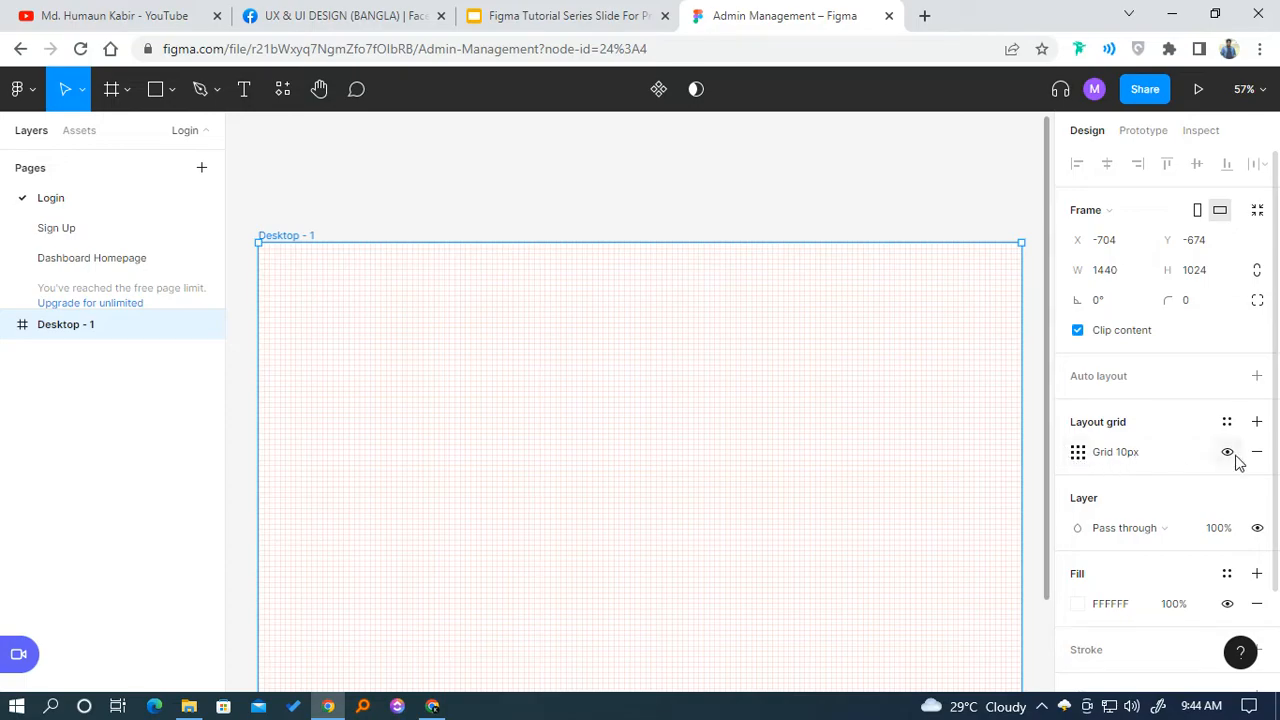
{"action": "left_click", "coordinate": [1257, 452]}
{"action": "key", "text": "ctrl+z"}
Open the layout grid's settings and review the available grid types and size, keeping the Grid type.
{"action": "left_click", "coordinate": [1078, 455]}
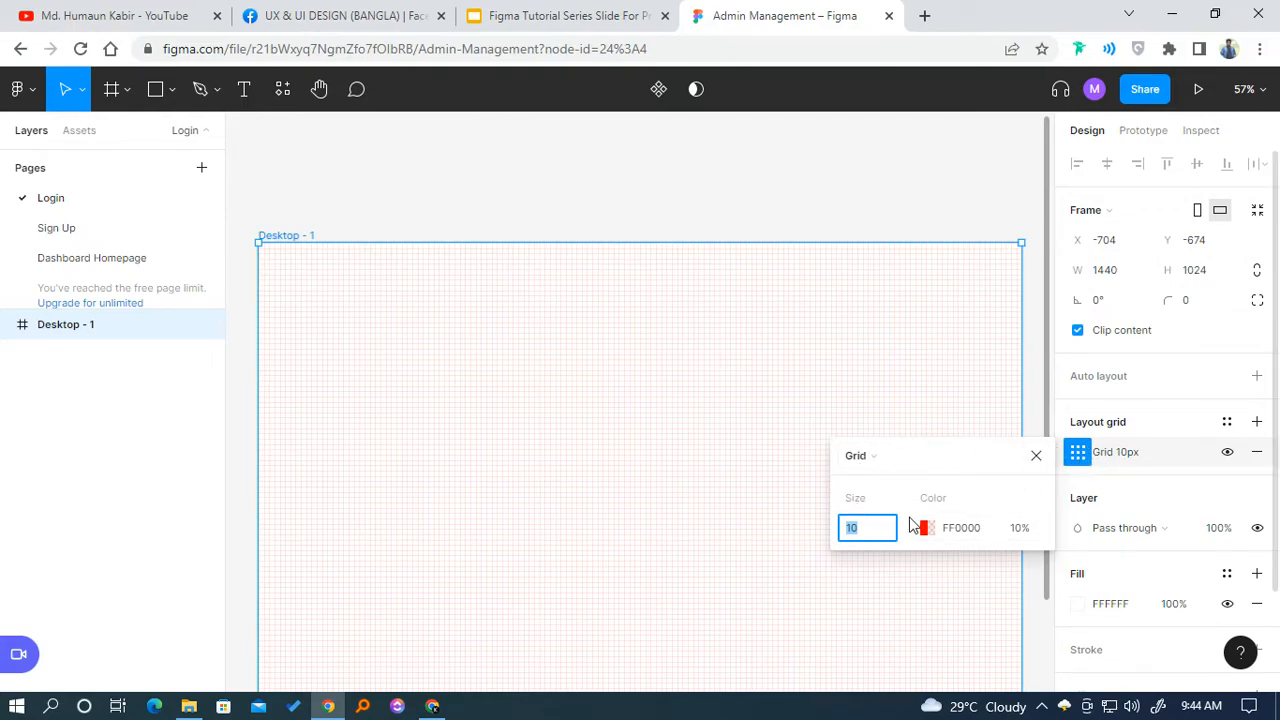
{"action": "left_click", "coordinate": [914, 456]}
{"action": "left_click", "coordinate": [997, 481]}
{"action": "left_click", "coordinate": [905, 460]}
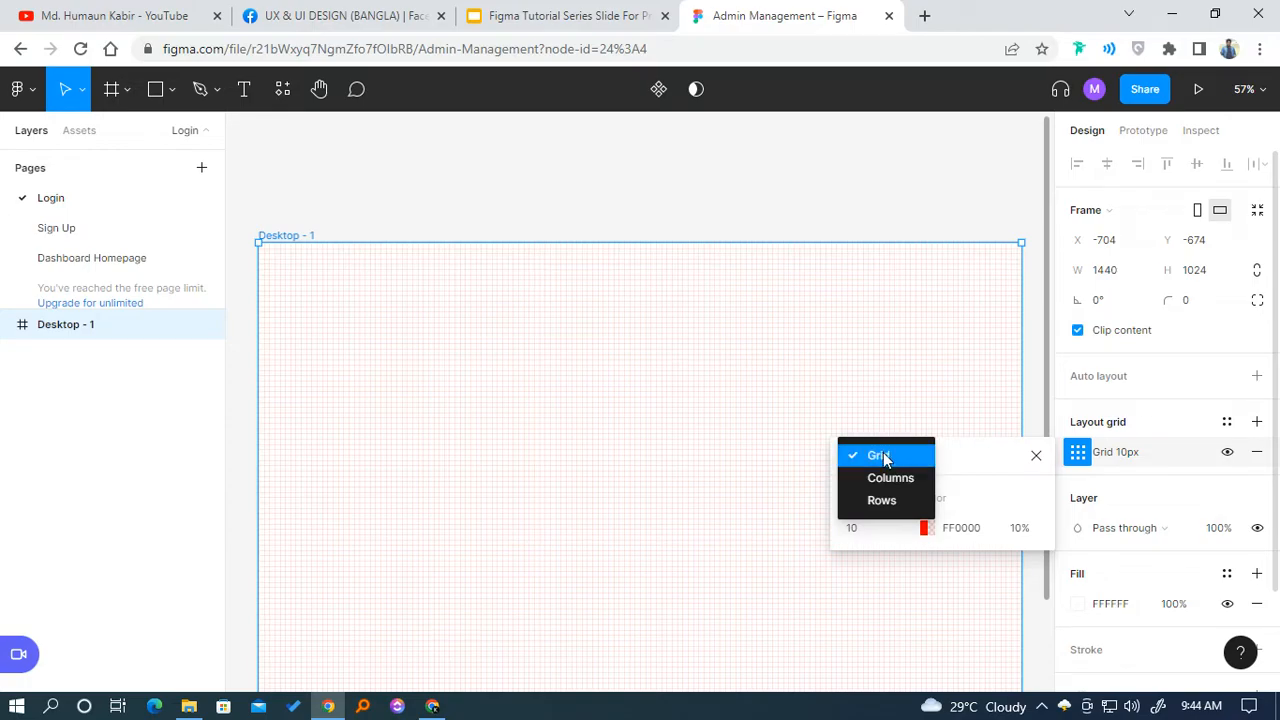
{"action": "left_click", "coordinate": [884, 458]}
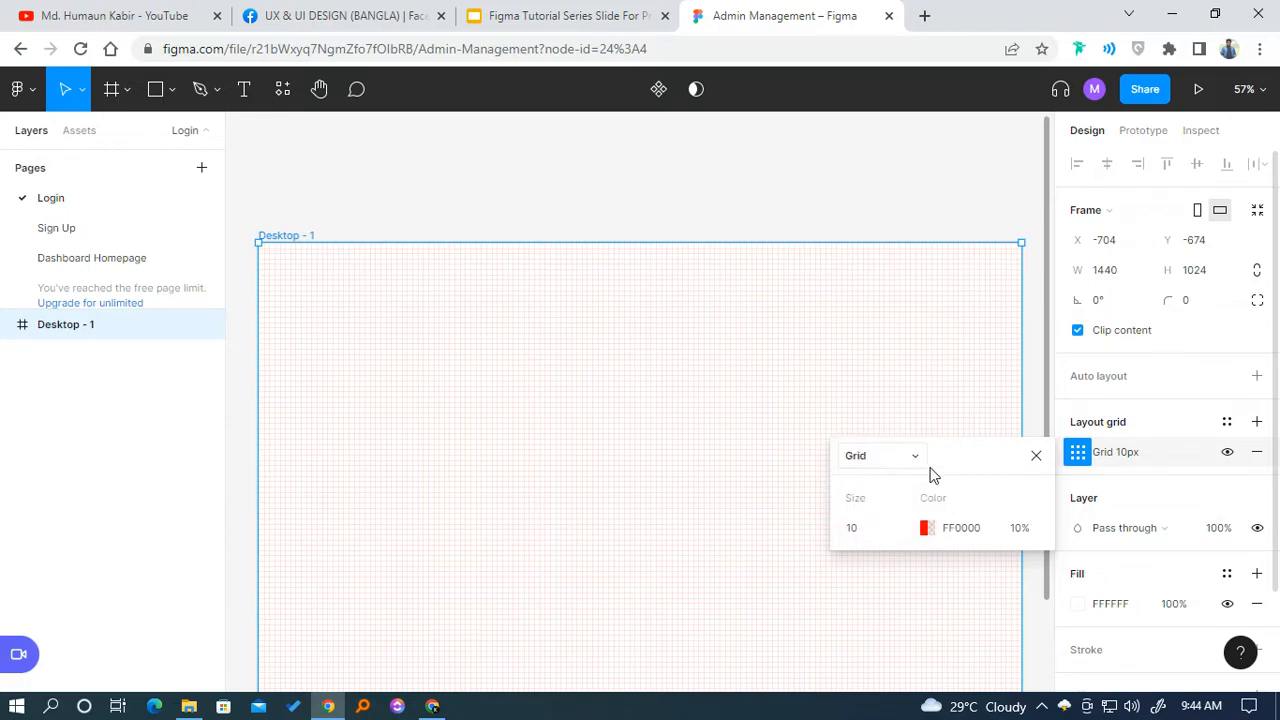
{"action": "left_click", "coordinate": [865, 538]}
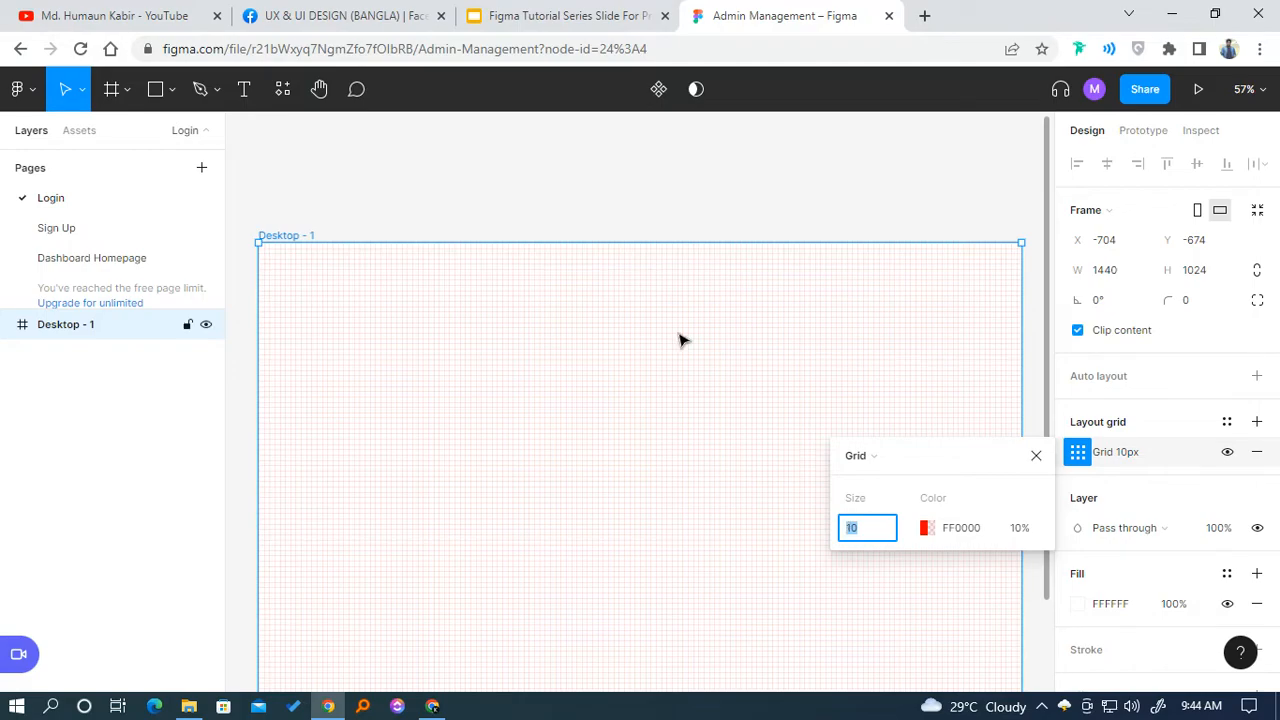
Examine the individual grid cells up close around the upper-left corner of the Desktop - 1 frame.
{"action": "left_click", "coordinate": [337, 205]}
{"action": "scroll", "coordinate": [262, 285], "scroll_direction": "up", "scroll_amount": 10}
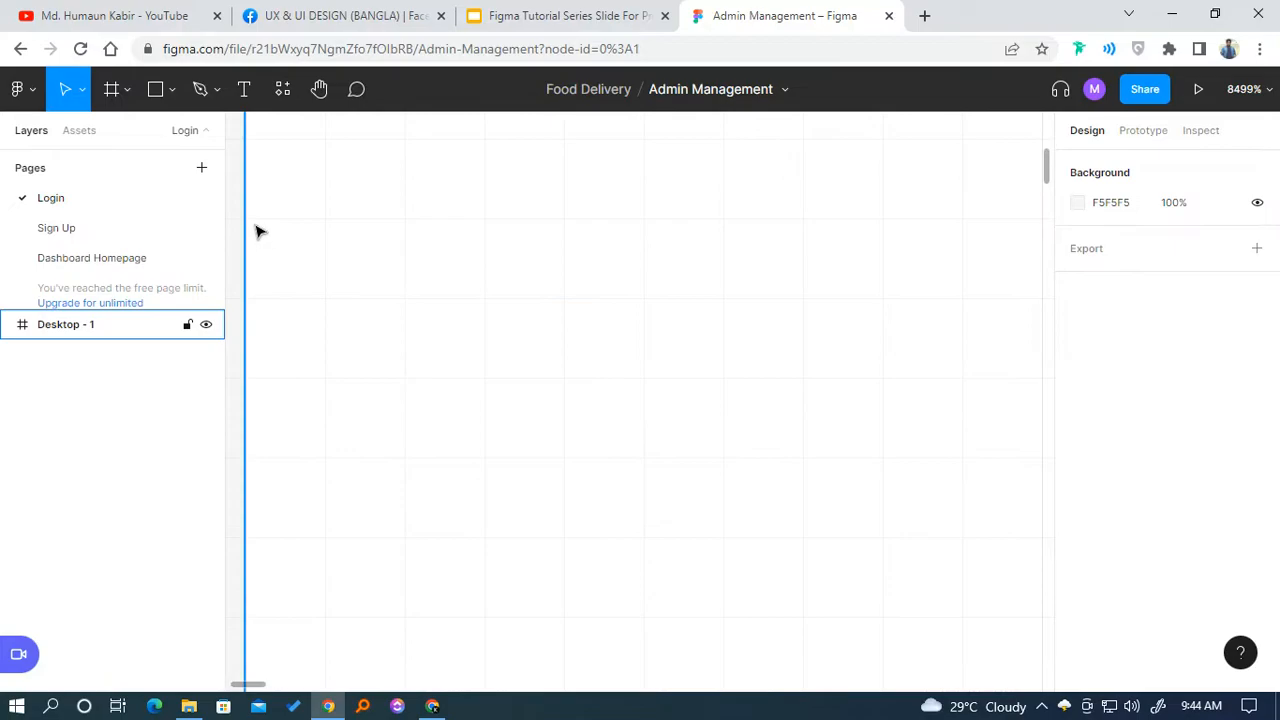
{"action": "scroll", "coordinate": [389, 509], "scroll_direction": "down", "scroll_amount": 3}
{"action": "left_click_drag", "start_coordinate": [529, 436], "coordinate": [657, 588]}
{"action": "scroll", "coordinate": [558, 552], "scroll_direction": "down", "scroll_amount": 6}
{"action": "scroll", "coordinate": [600, 565], "scroll_direction": "up", "scroll_amount": 3}
{"action": "left_click_drag", "start_coordinate": [493, 323], "coordinate": [555, 224]}
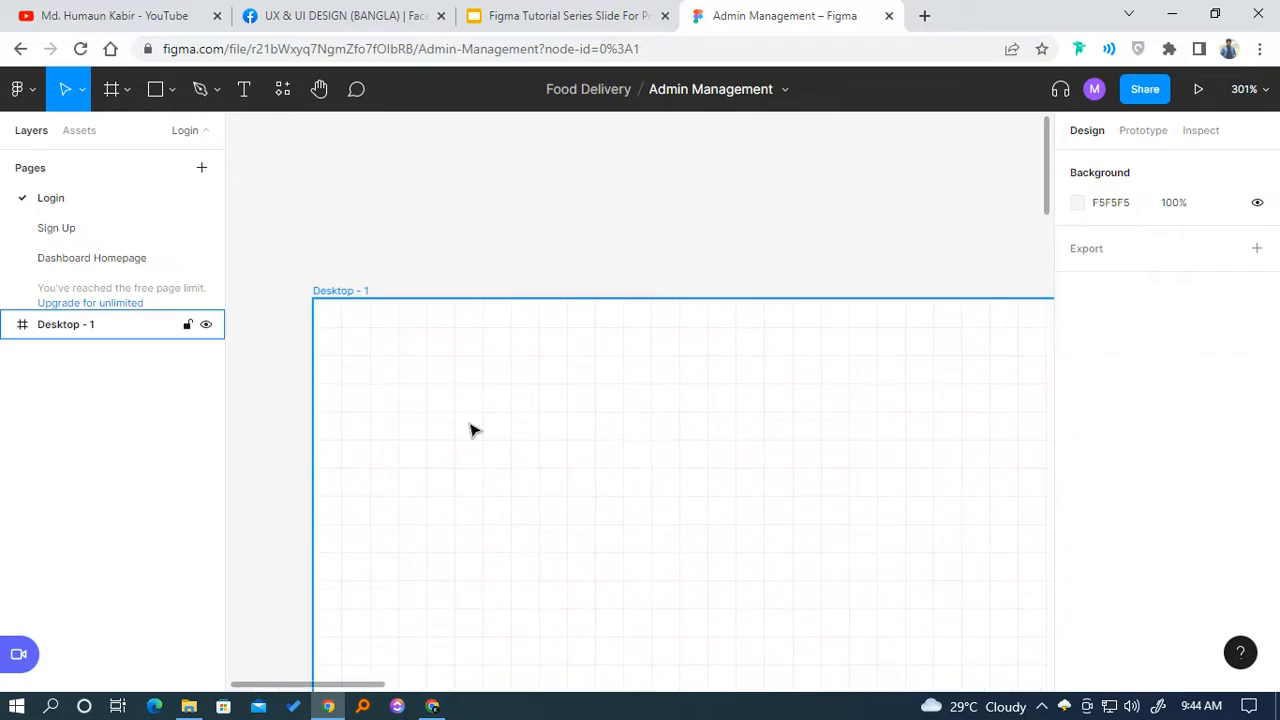
Set the Desktop - 1 frame's layout grid size to 16.
{"action": "left_click", "coordinate": [474, 429]}
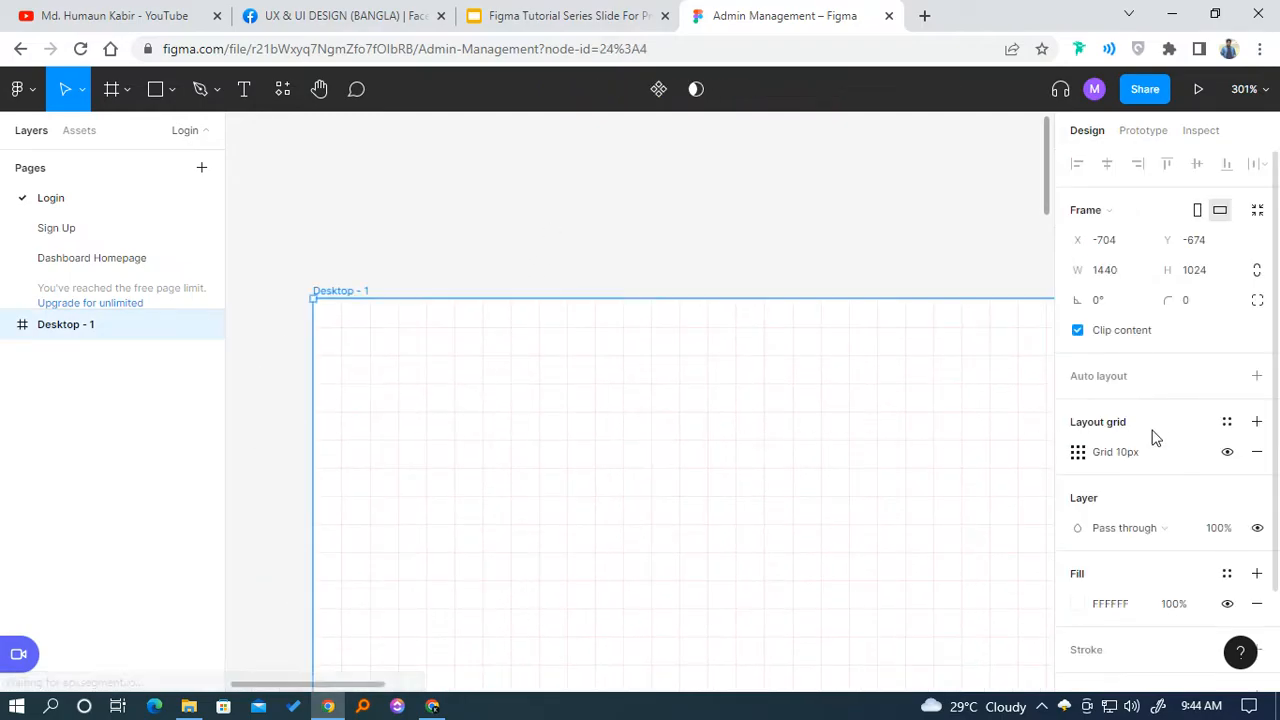
{"action": "left_click", "coordinate": [1077, 452]}
{"action": "left_click", "coordinate": [877, 533]}
{"action": "left_click_drag", "start_coordinate": [877, 533], "coordinate": [814, 526]}
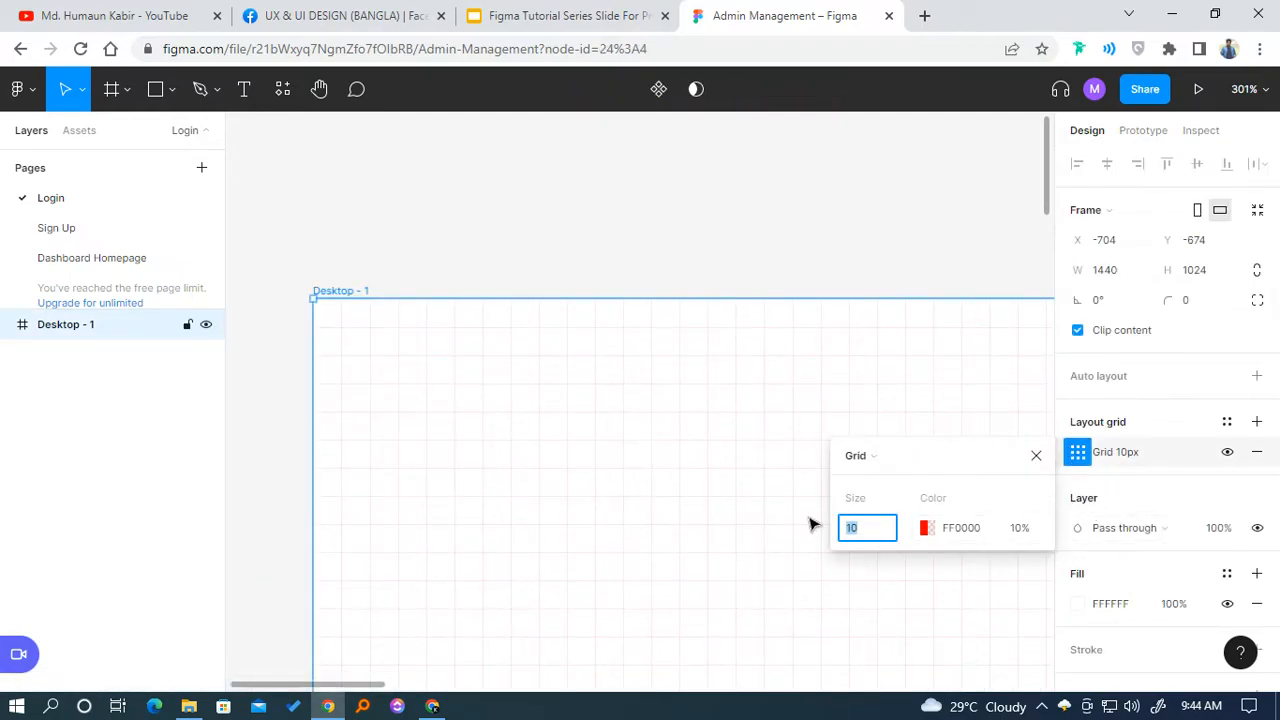
{"action": "type", "text": "16"}
{"action": "key", "text": "Return"}
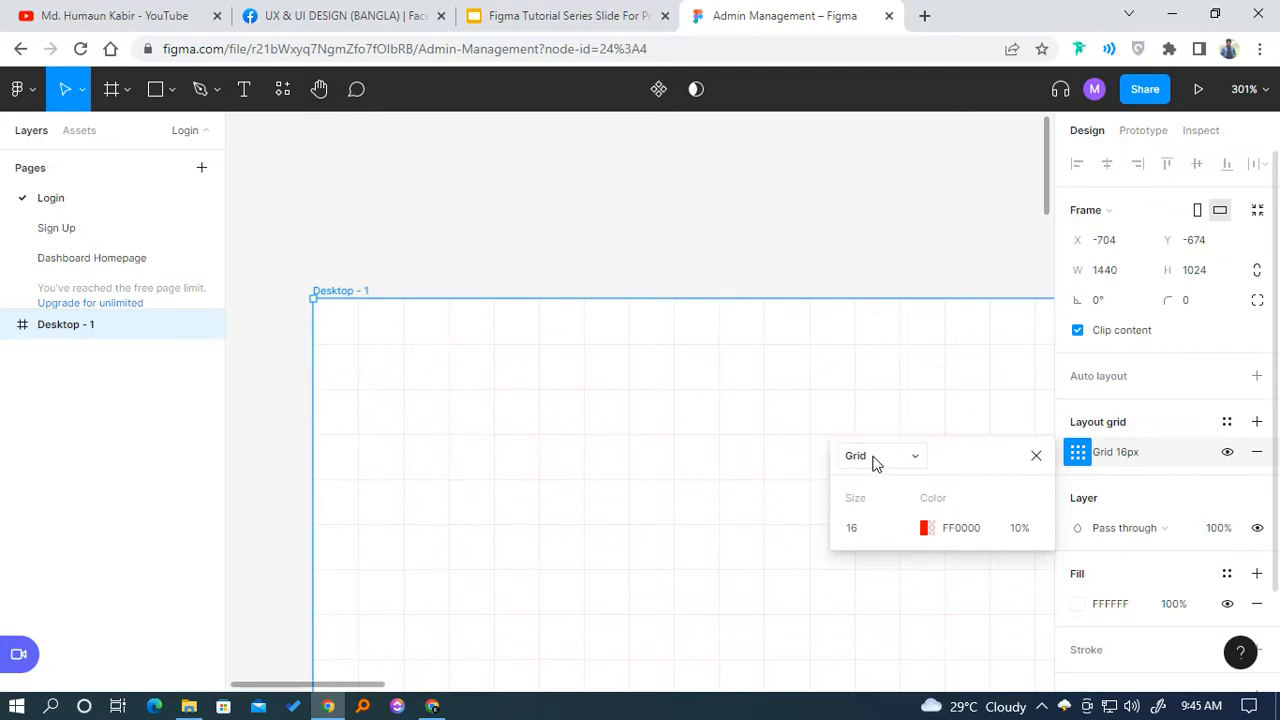
Change the layout grid colour to grey 676767 and set its opacity to 5%.
{"action": "left_click", "coordinate": [925, 527]}
{"action": "left_click_drag", "start_coordinate": [754, 306], "coordinate": [594, 388]}
{"action": "left_click", "coordinate": [1030, 528]}
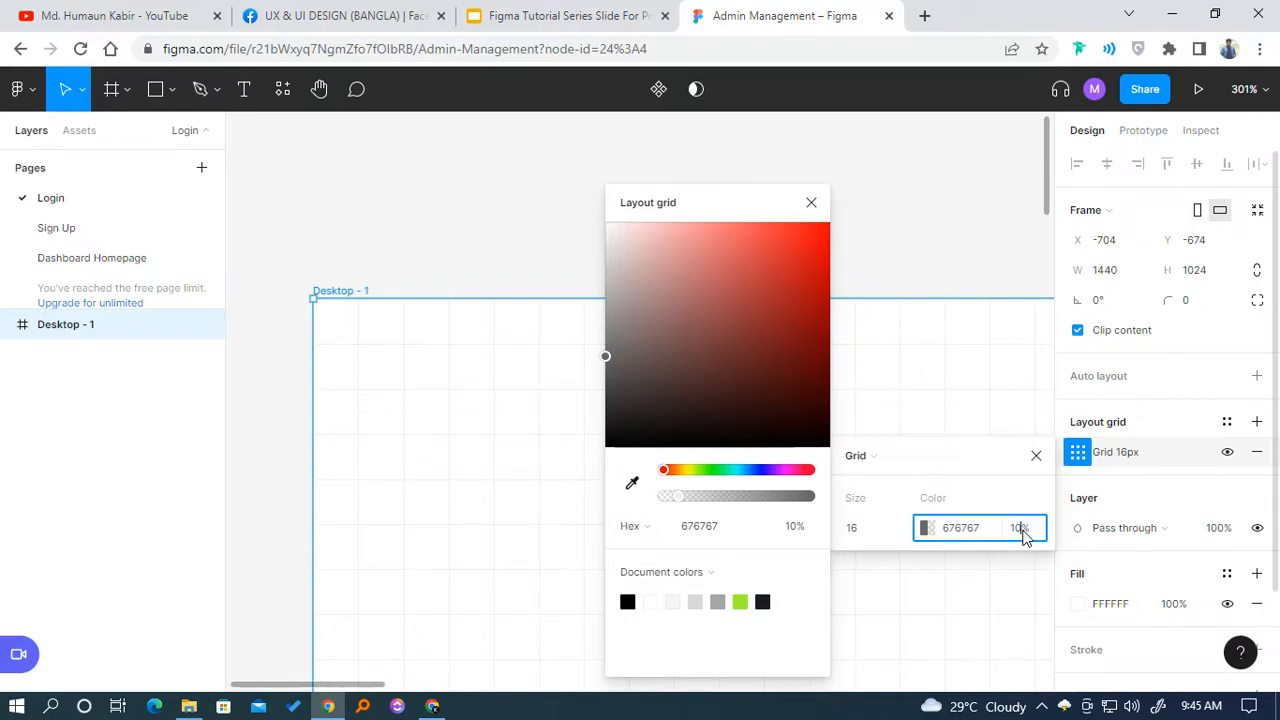
{"action": "type", "text": "5"}
{"action": "key", "text": "Return"}
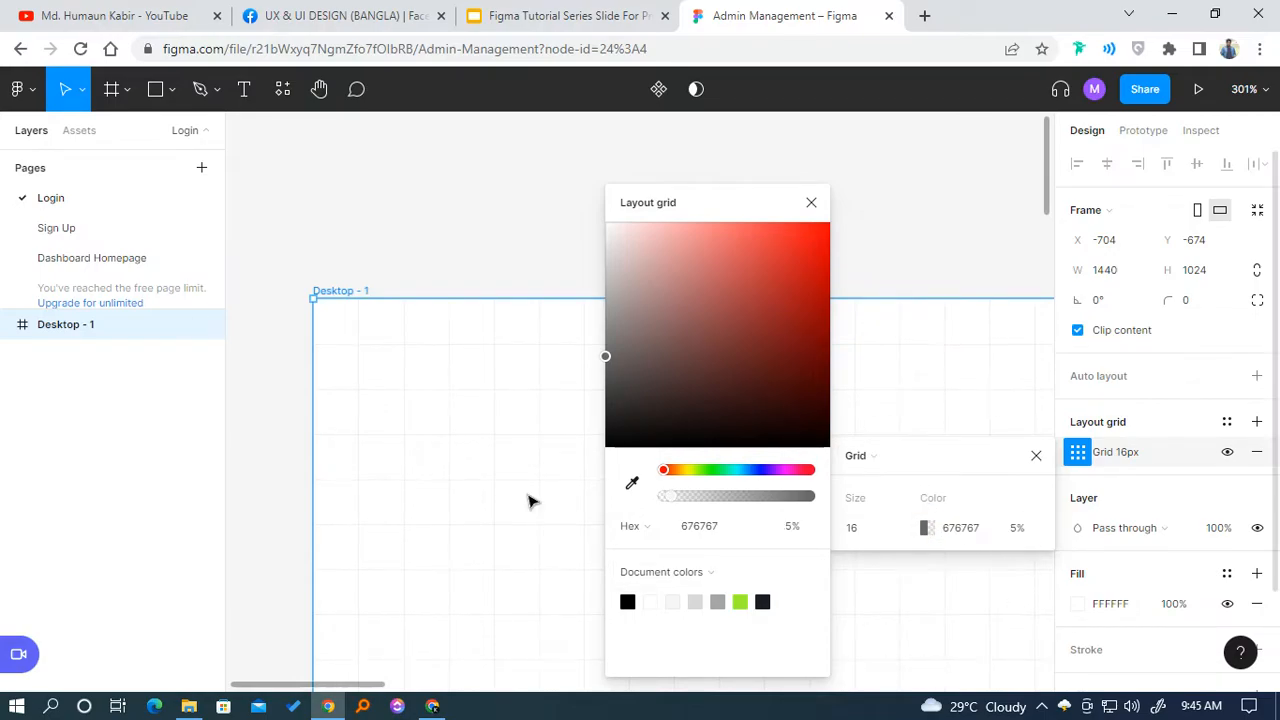
{"action": "left_click", "coordinate": [480, 240]}
Change the Desktop - 1 frame's layout grid type from Grid to Columns.
{"action": "left_click", "coordinate": [498, 386]}
{"action": "left_click", "coordinate": [1077, 452]}
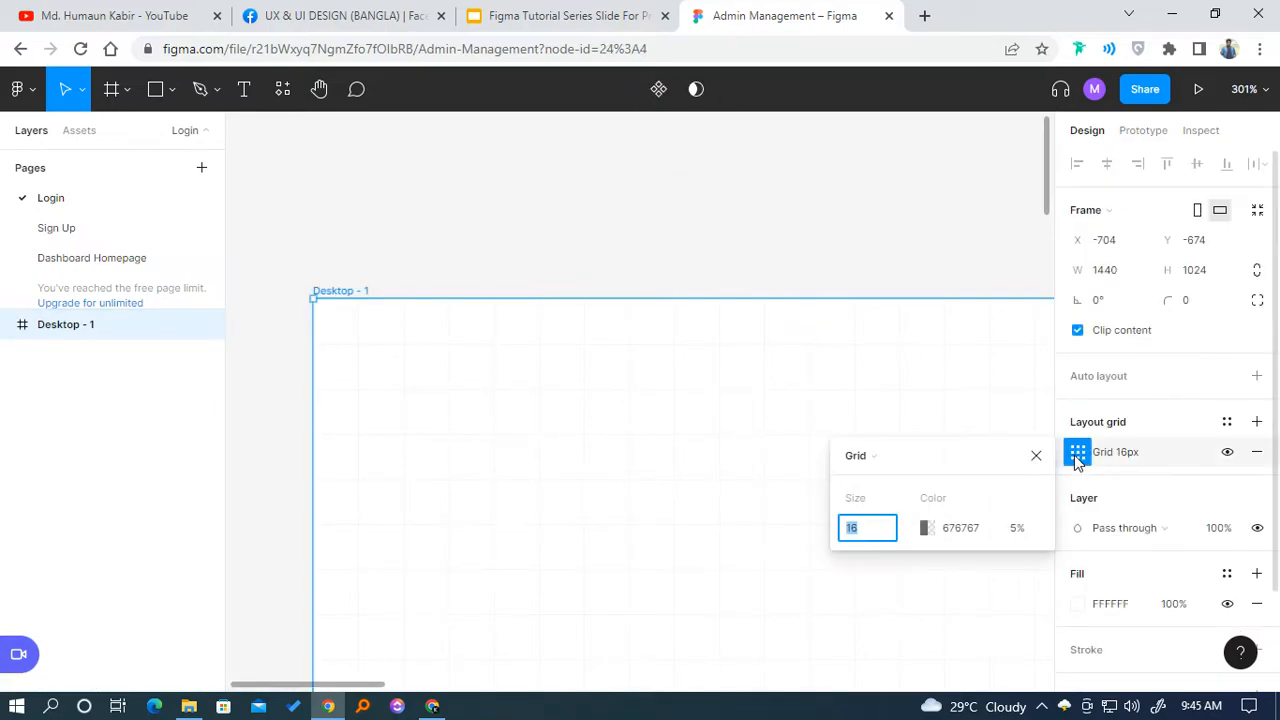
{"action": "left_click", "coordinate": [871, 458]}
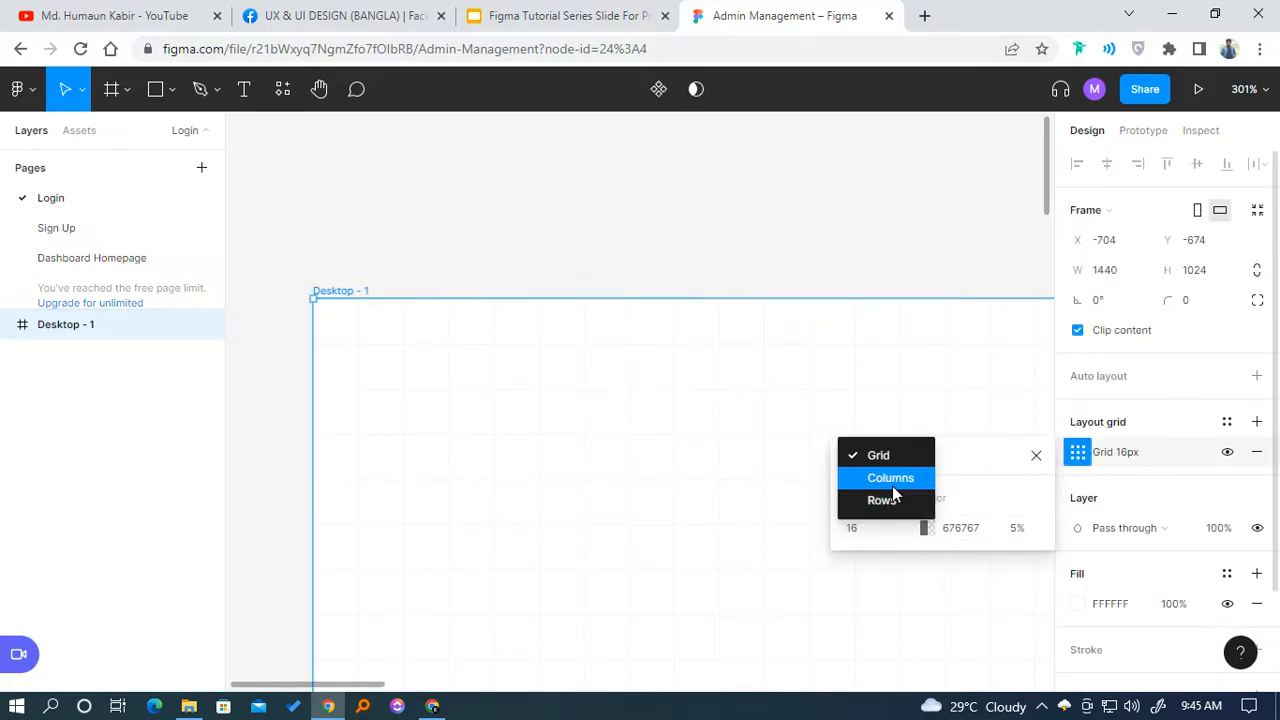
{"action": "left_click", "coordinate": [892, 486]}
{"action": "left_click_drag", "start_coordinate": [720, 206], "coordinate": [567, 194]}
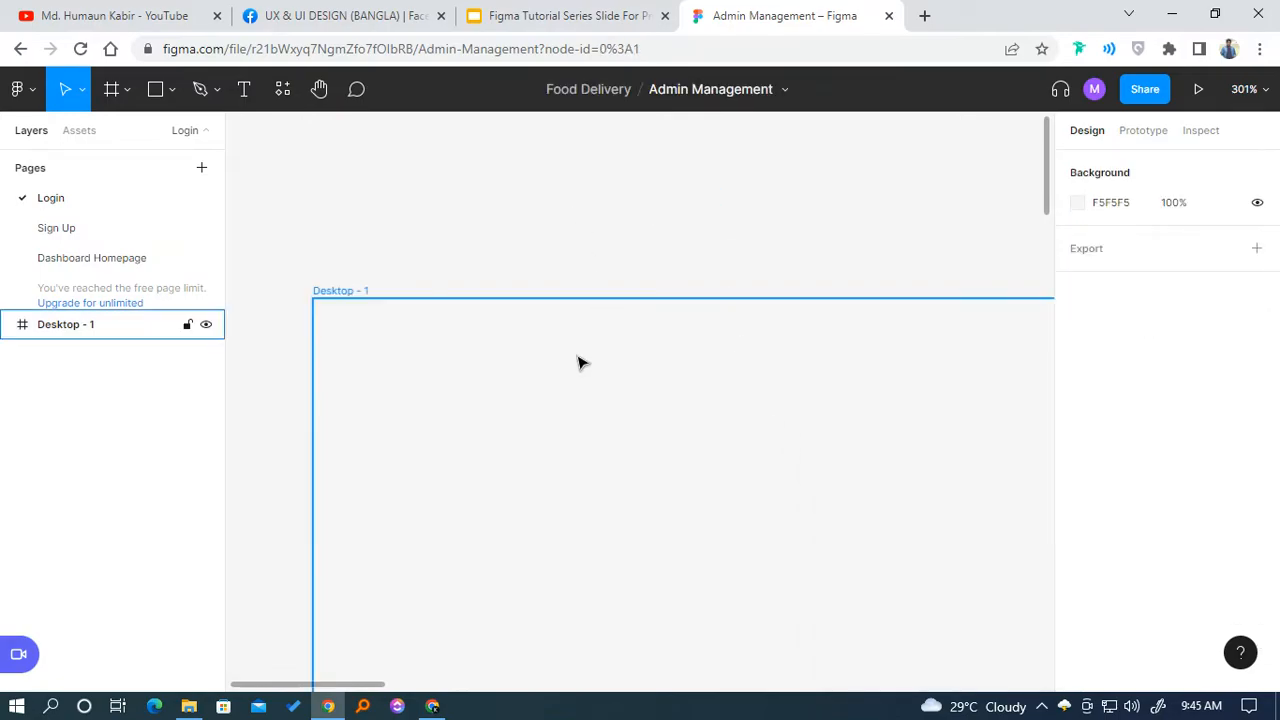
Set the opacity of the frame's column grid colour to 10%.
{"action": "left_click", "coordinate": [779, 557]}
{"action": "left_click", "coordinate": [1077, 452]}
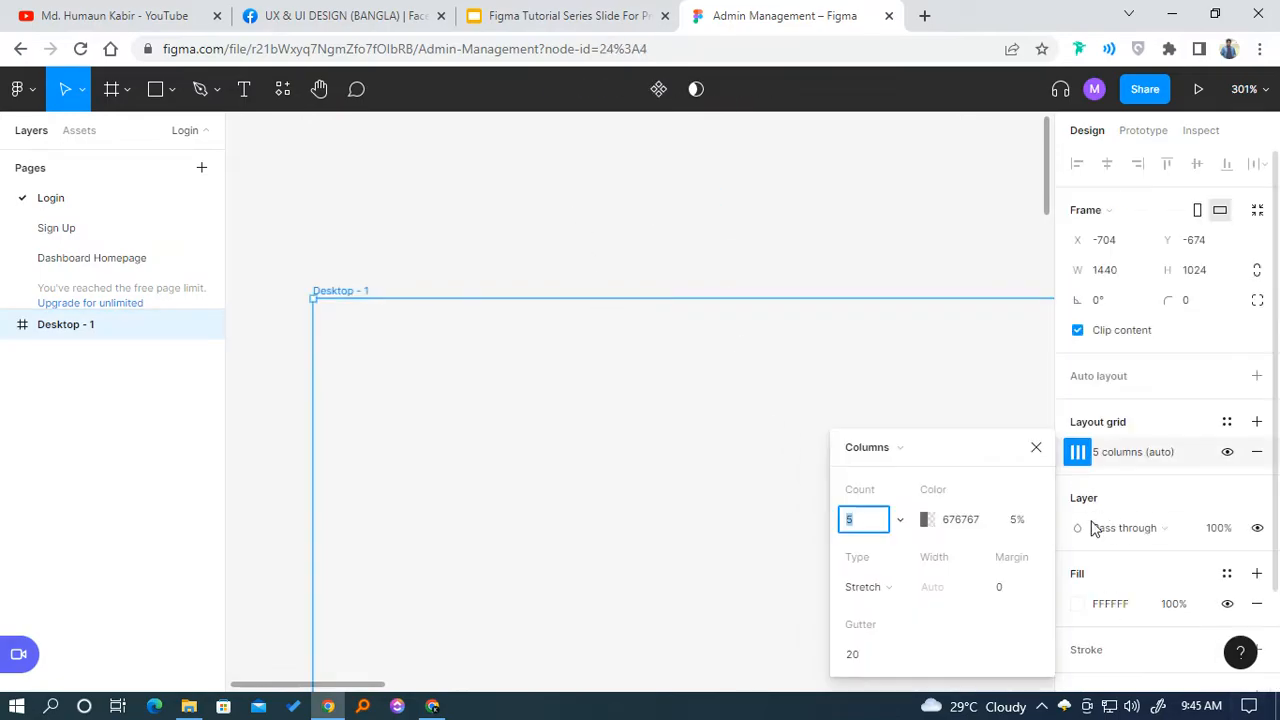
{"action": "left_click", "coordinate": [855, 655]}
{"action": "left_click", "coordinate": [1015, 590]}
{"action": "left_click", "coordinate": [1024, 521]}
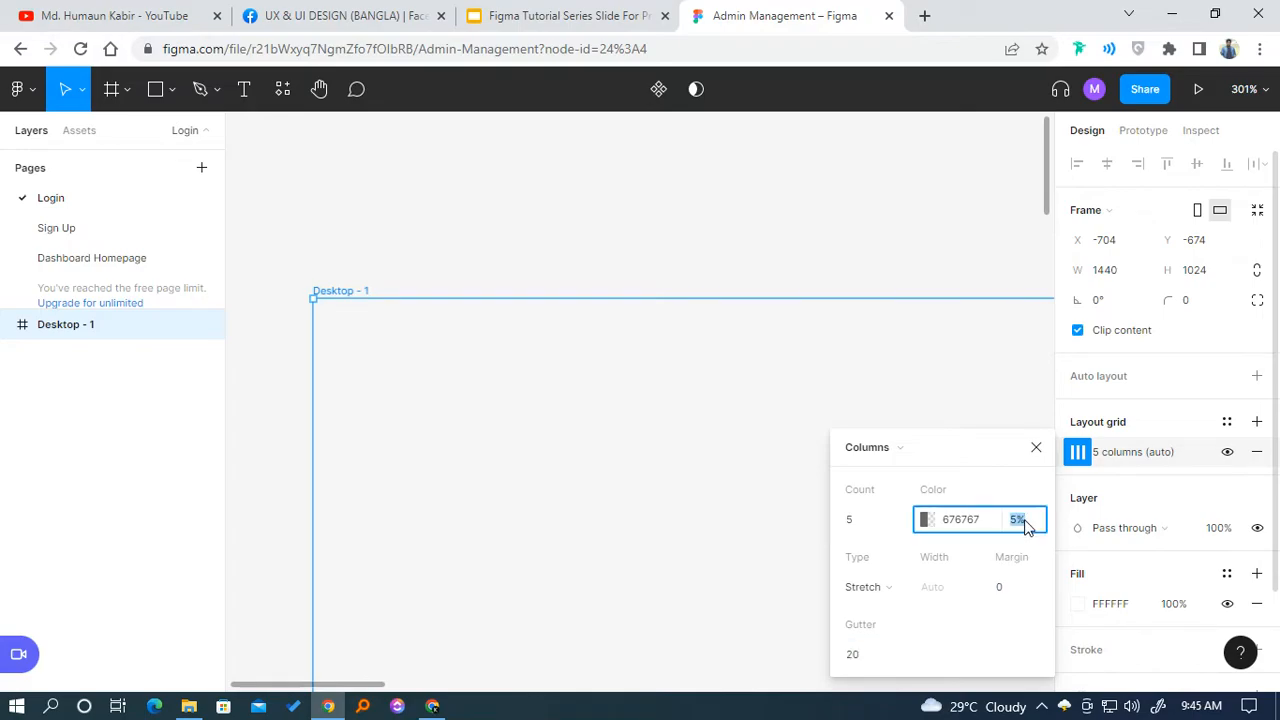
{"action": "key", "text": "Return"}
Set the column grid's count to 6.
{"action": "left_click", "coordinate": [866, 529]}
{"action": "key", "text": "Down"}
{"action": "key", "text": "Up"}
{"action": "key", "text": "Up"}
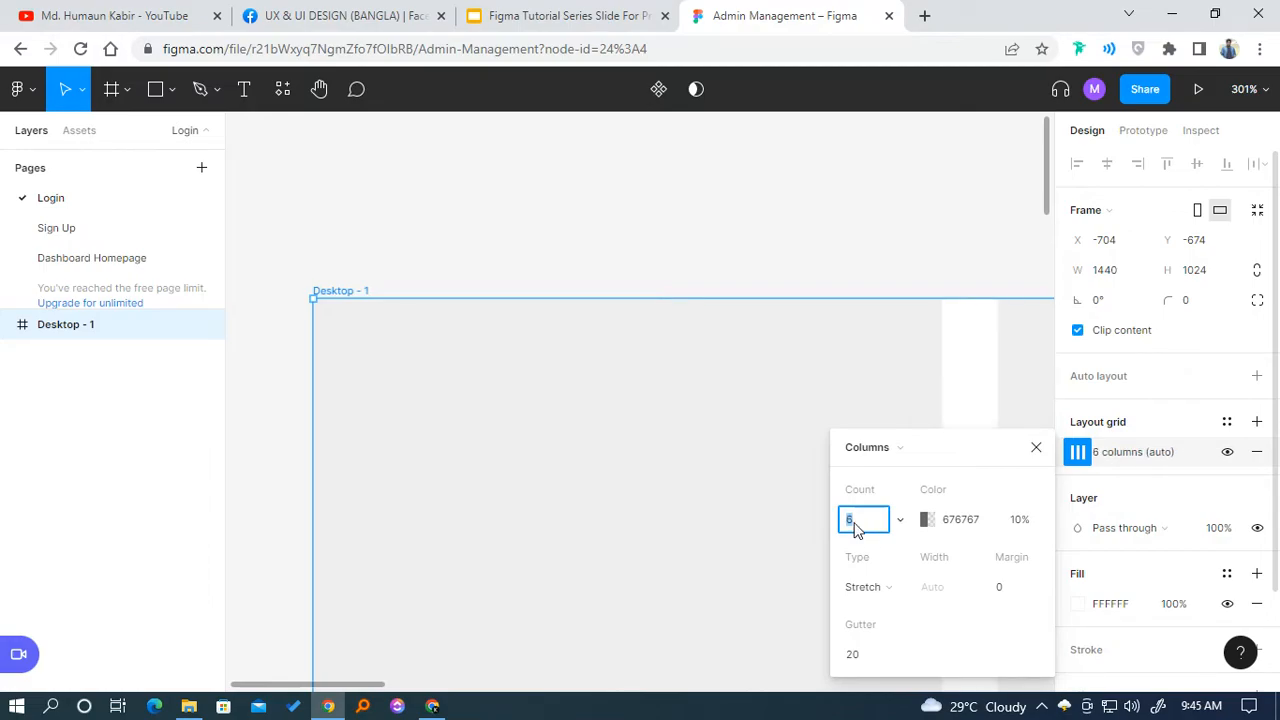
Shorten the Desktop - 1 frame from its upper edge to a height of about 726, keeping the 1440 width.
{"action": "scroll", "coordinate": [366, 300], "scroll_direction": "down", "scroll_amount": 10}
{"action": "scroll", "coordinate": [420, 360], "scroll_direction": "up", "scroll_amount": 5}
{"action": "scroll", "coordinate": [434, 370], "scroll_direction": "down", "scroll_amount": 5}
{"action": "left_click_drag", "start_coordinate": [473, 318], "coordinate": [500, 347]}
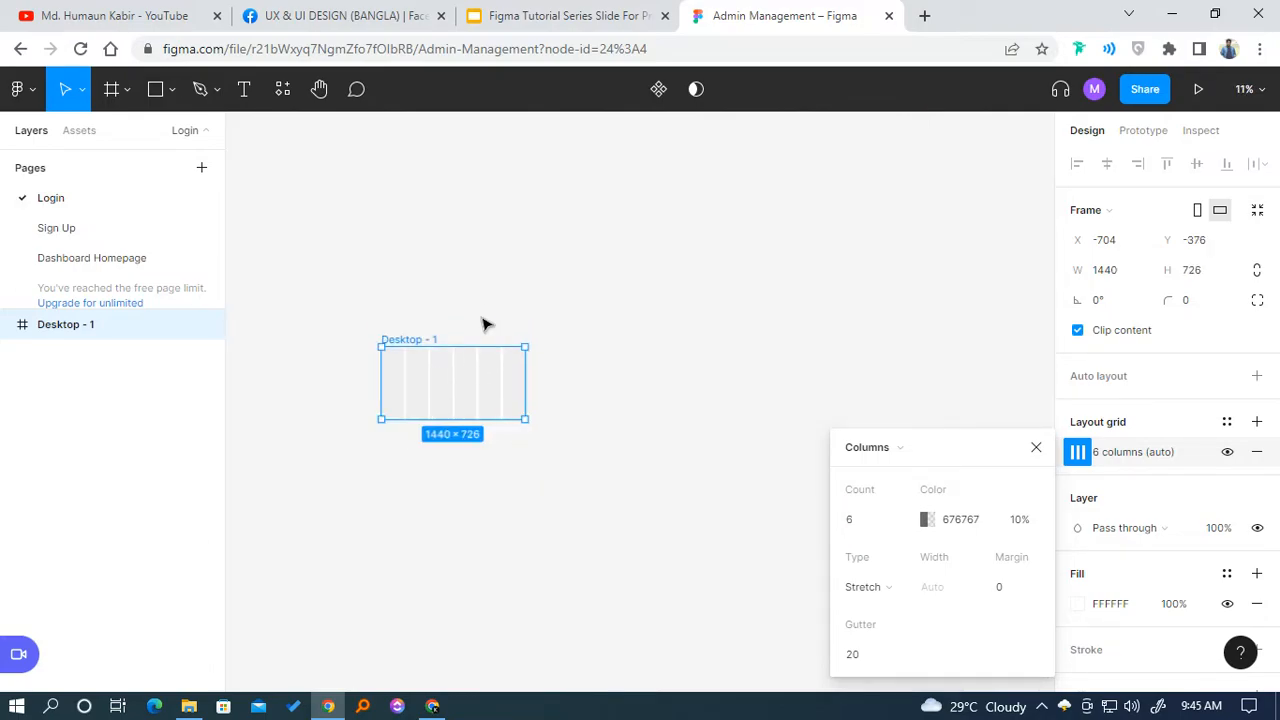
Undo the last height change of the Desktop - 1 frame and deselect it.
{"action": "key", "text": "ctrl+z"}
{"action": "left_click_drag", "start_coordinate": [457, 285], "coordinate": [546, 297]}
{"action": "left_click", "coordinate": [546, 297]}
Set the Desktop - 1 frame's column grid count to 5.
{"action": "scroll", "coordinate": [503, 331], "scroll_direction": "up", "scroll_amount": 5}
{"action": "scroll", "coordinate": [440, 274], "scroll_direction": "right", "scroll_amount": 2}
{"action": "scroll", "coordinate": [440, 274], "scroll_direction": "down", "scroll_amount": 1}
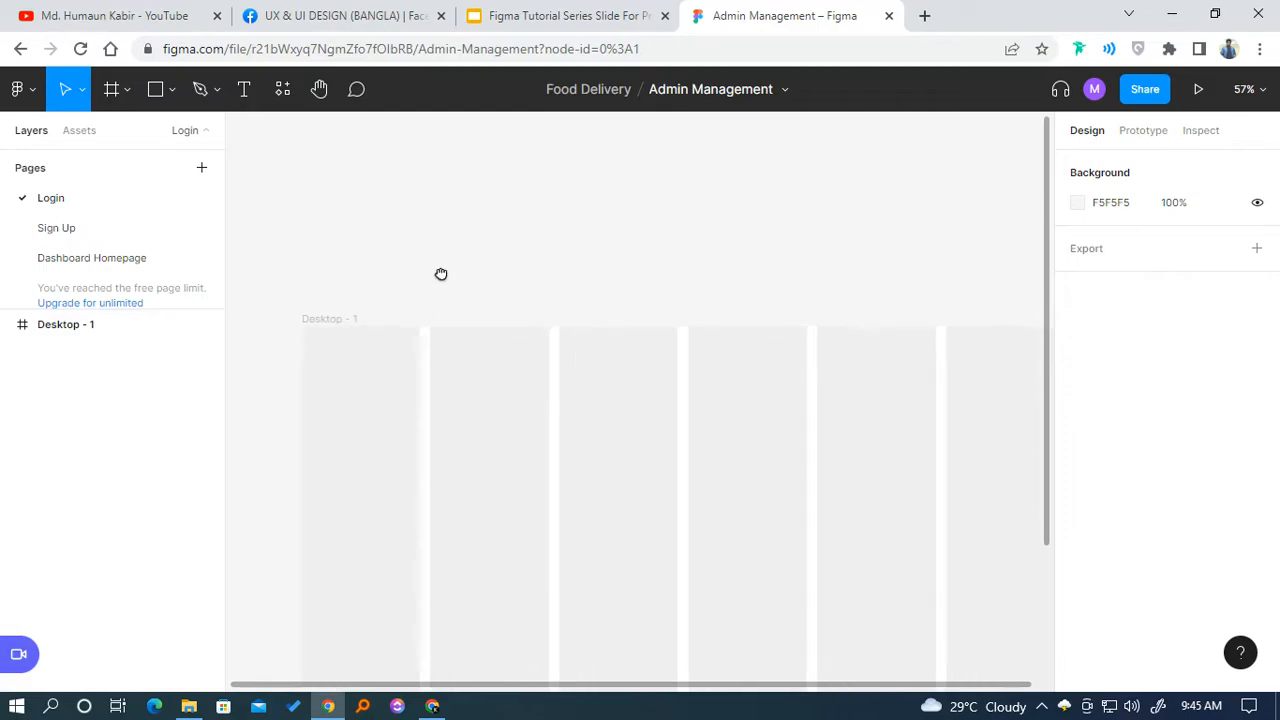
{"action": "left_click", "coordinate": [292, 304]}
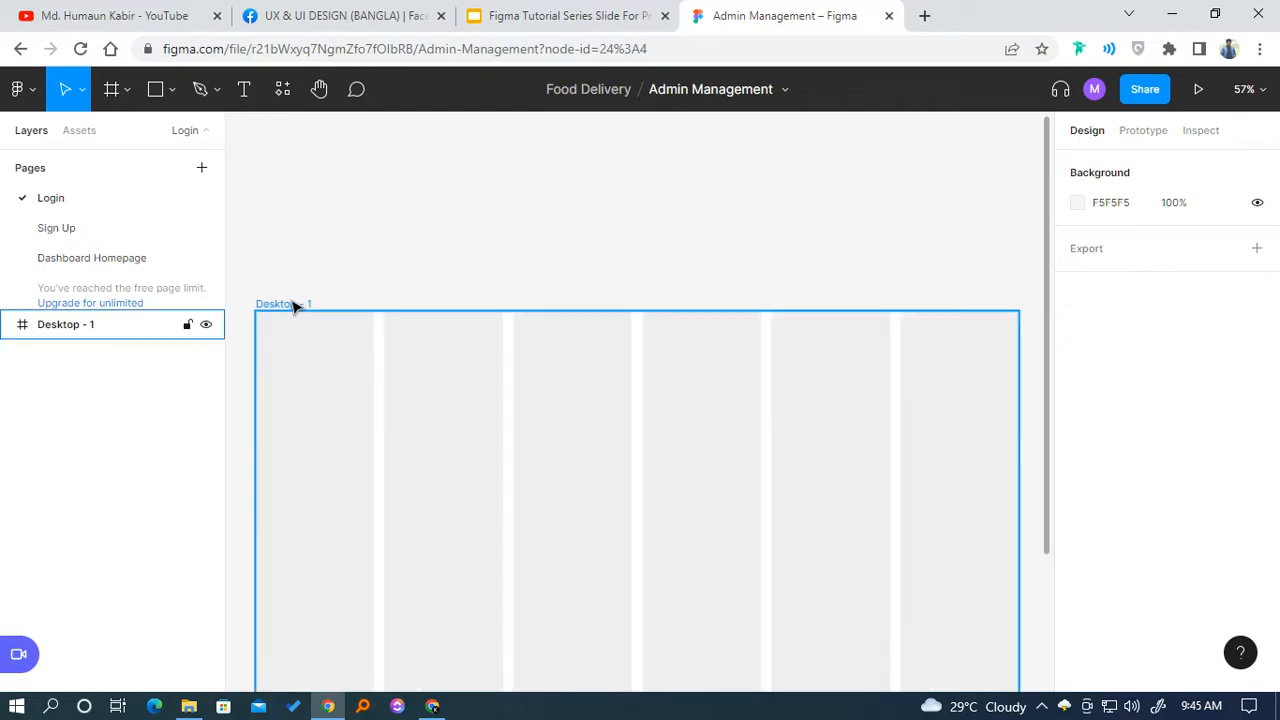
{"action": "left_click", "coordinate": [1078, 452]}
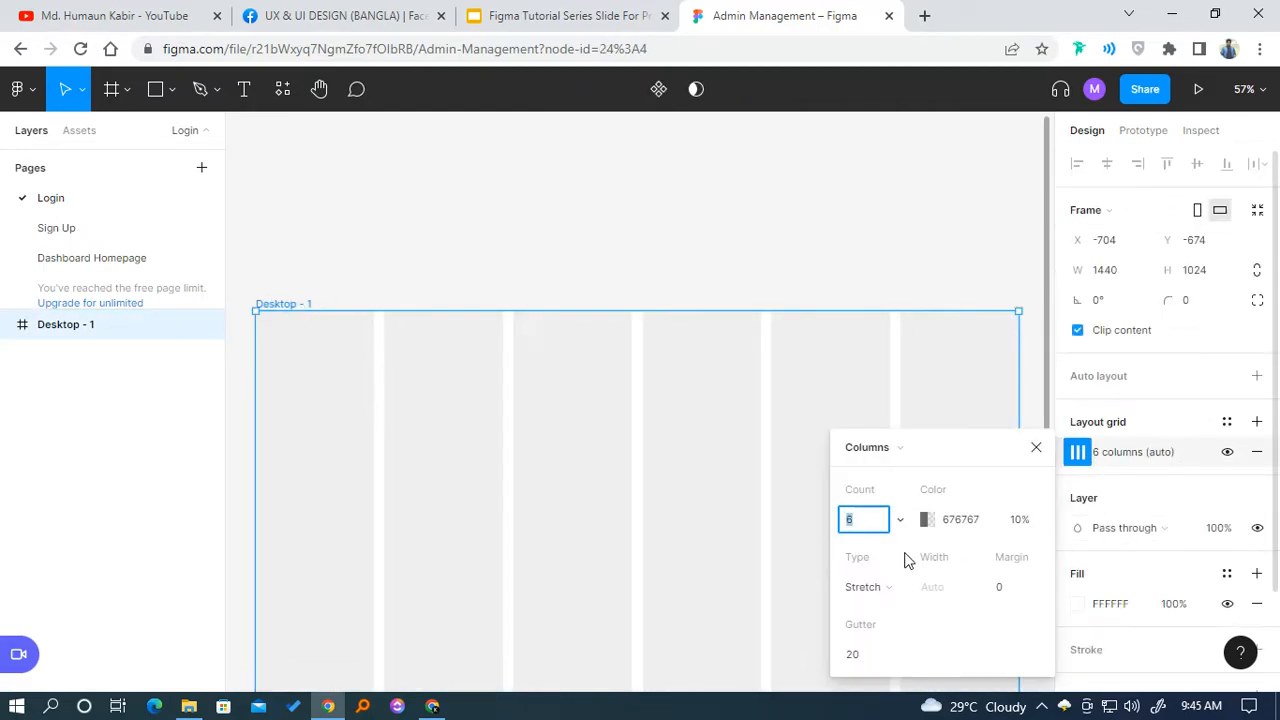
{"action": "double_click", "coordinate": [840, 527]}
{"action": "key", "text": "Return"}
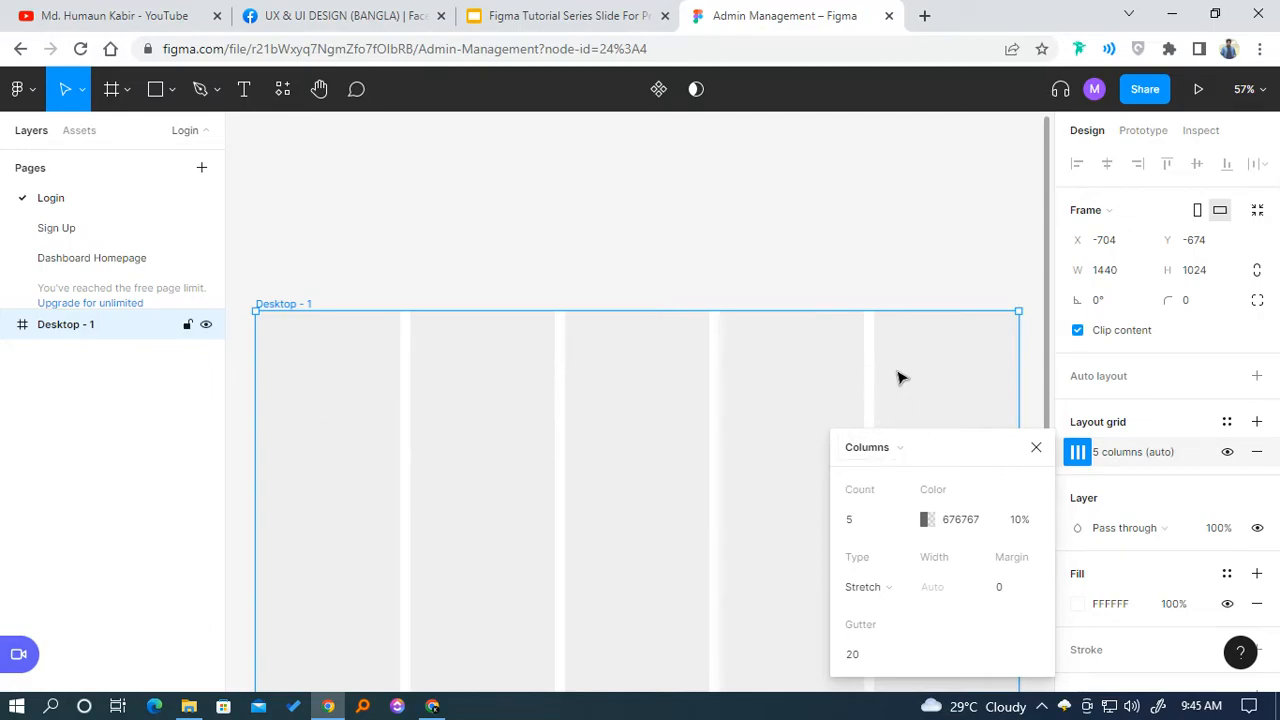
Switch the column grid's alignment type to Left and back to Stretch.
{"action": "left_click", "coordinate": [876, 590]}
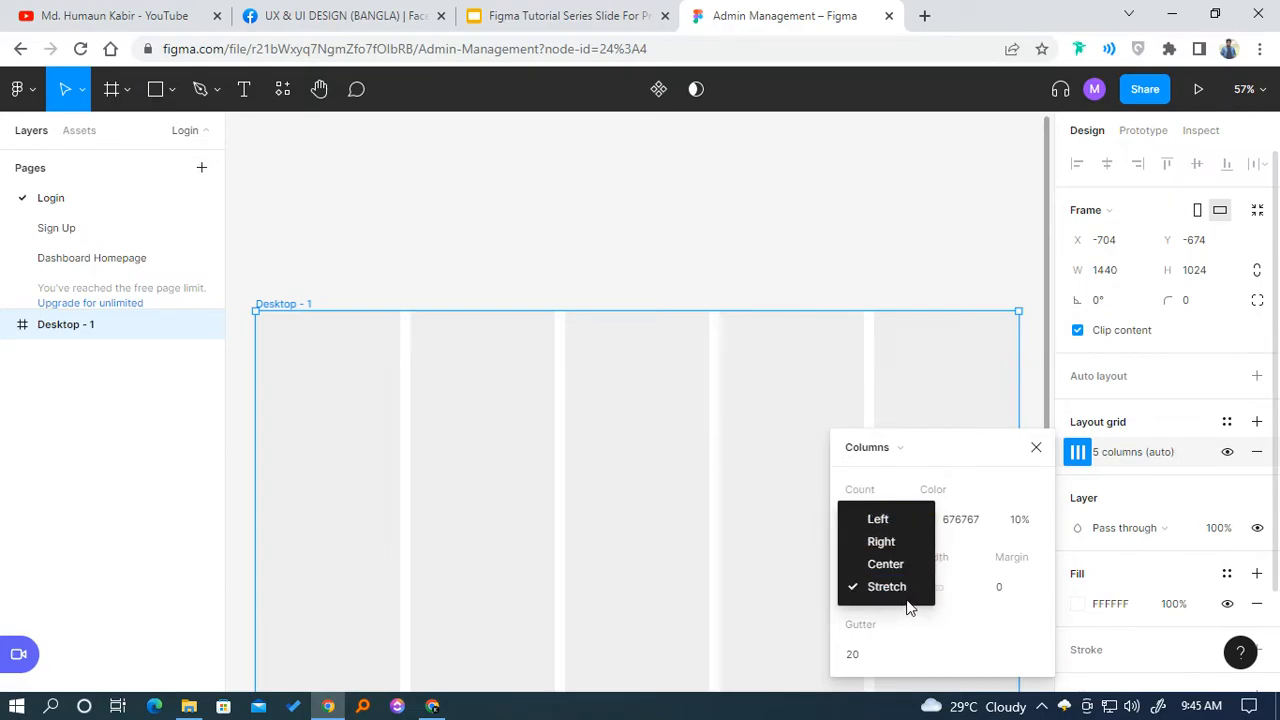
{"action": "left_click", "coordinate": [878, 521]}
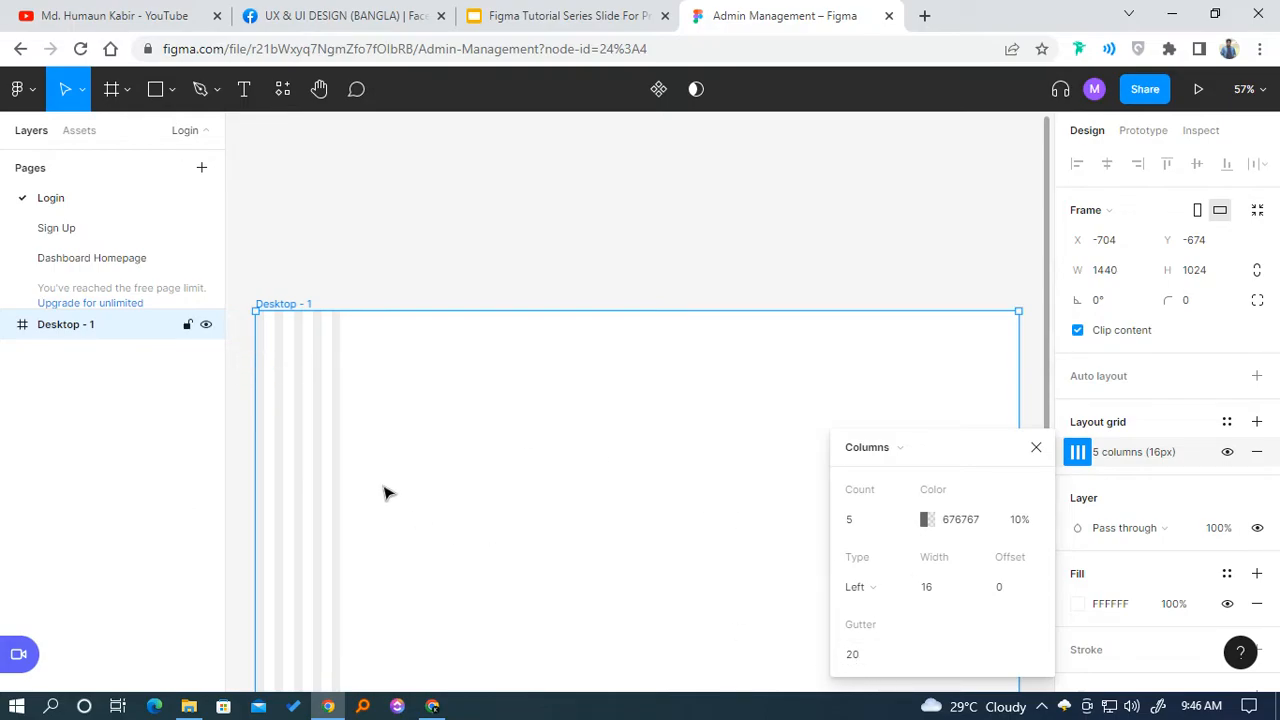
{"action": "left_click", "coordinate": [866, 598]}
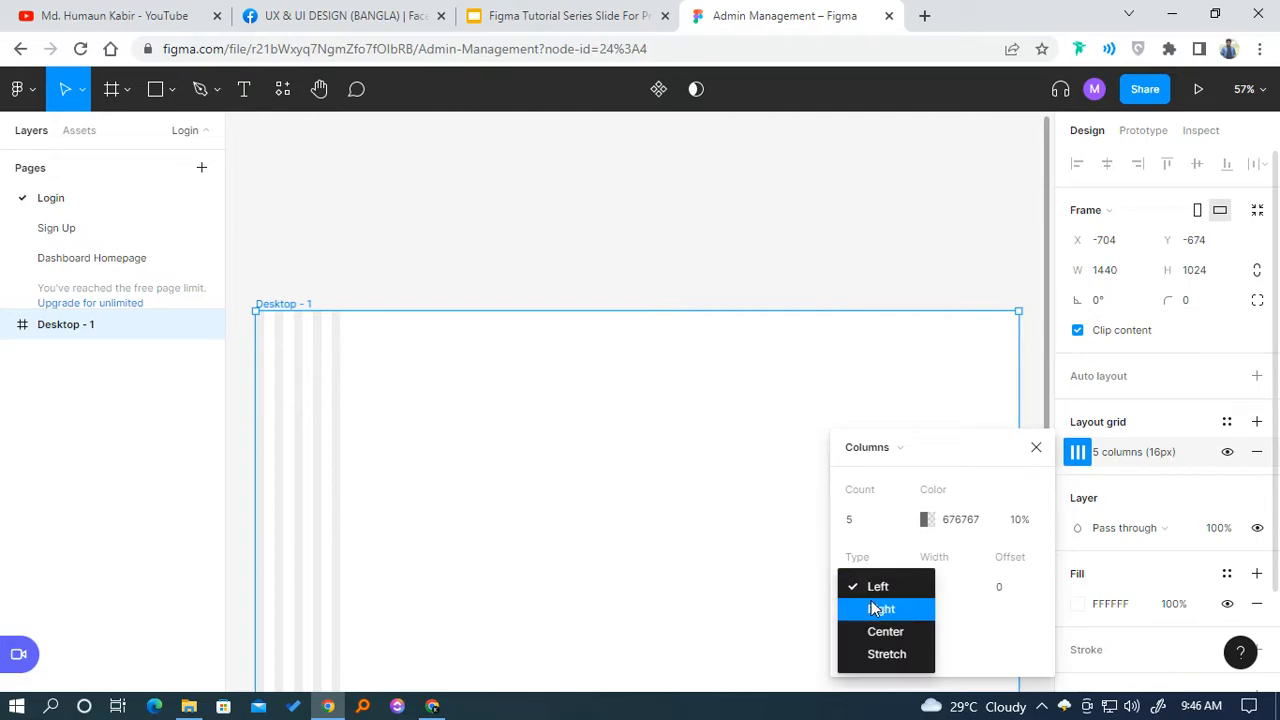
{"action": "left_click", "coordinate": [903, 657]}
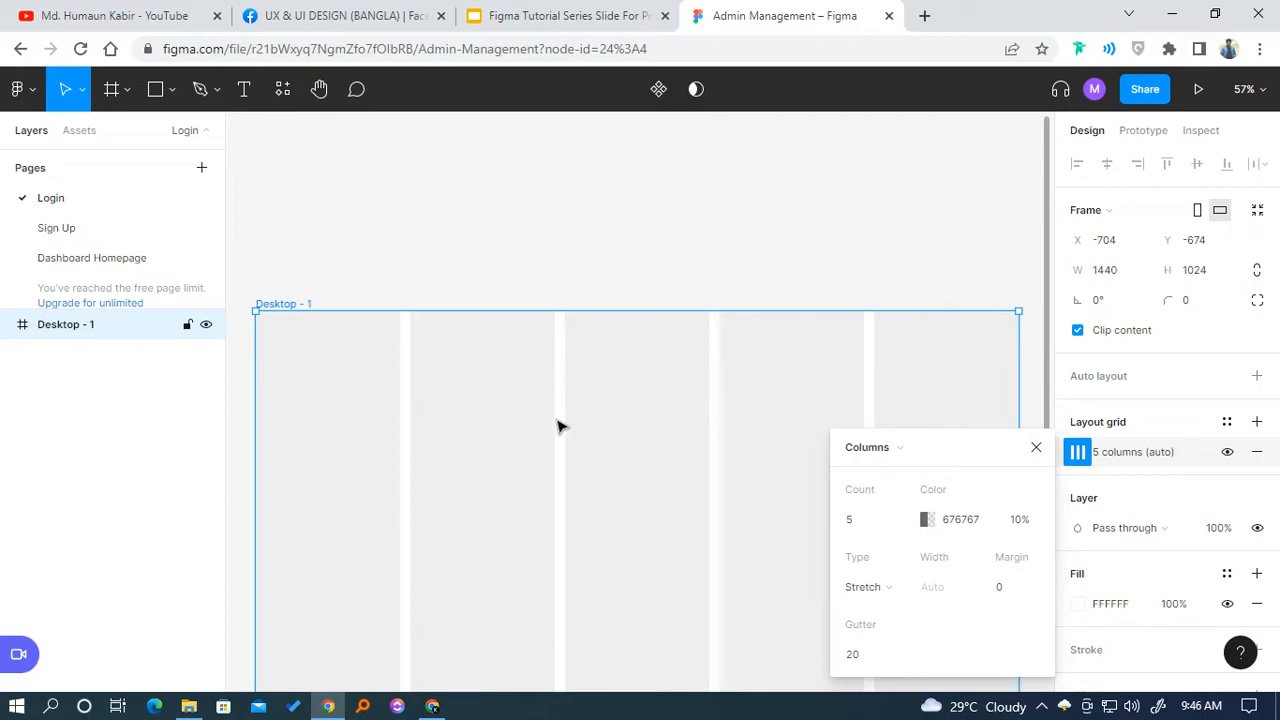
Set the column grid's gutter to 5 and its margin to 50.
{"action": "left_click", "coordinate": [853, 656]}
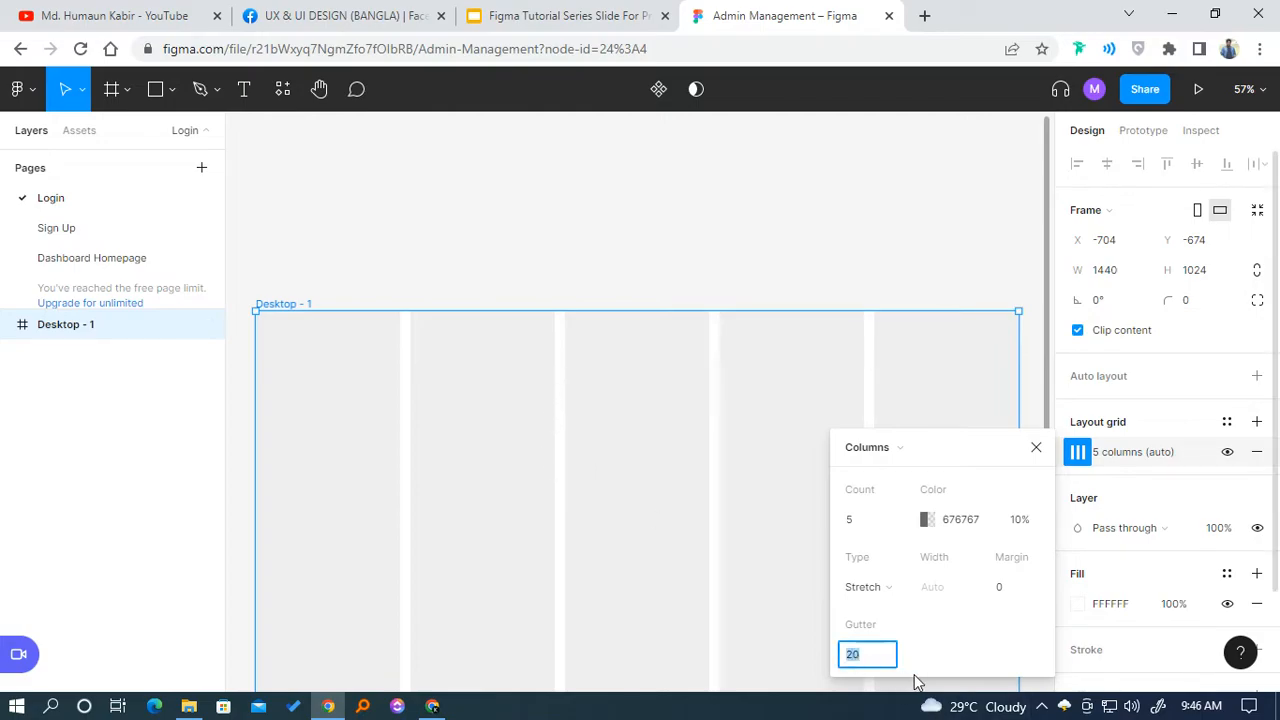
{"action": "type", "text": "5"}
{"action": "key", "text": "Return"}
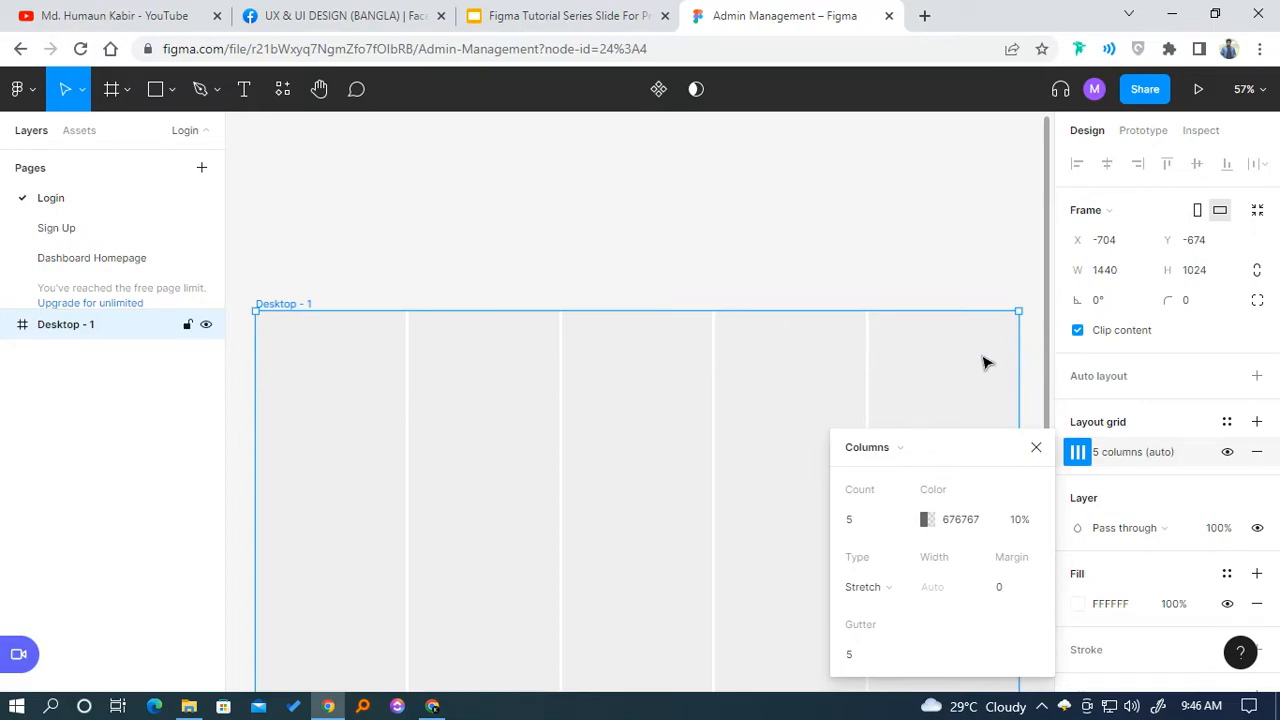
{"action": "left_click", "coordinate": [1000, 588]}
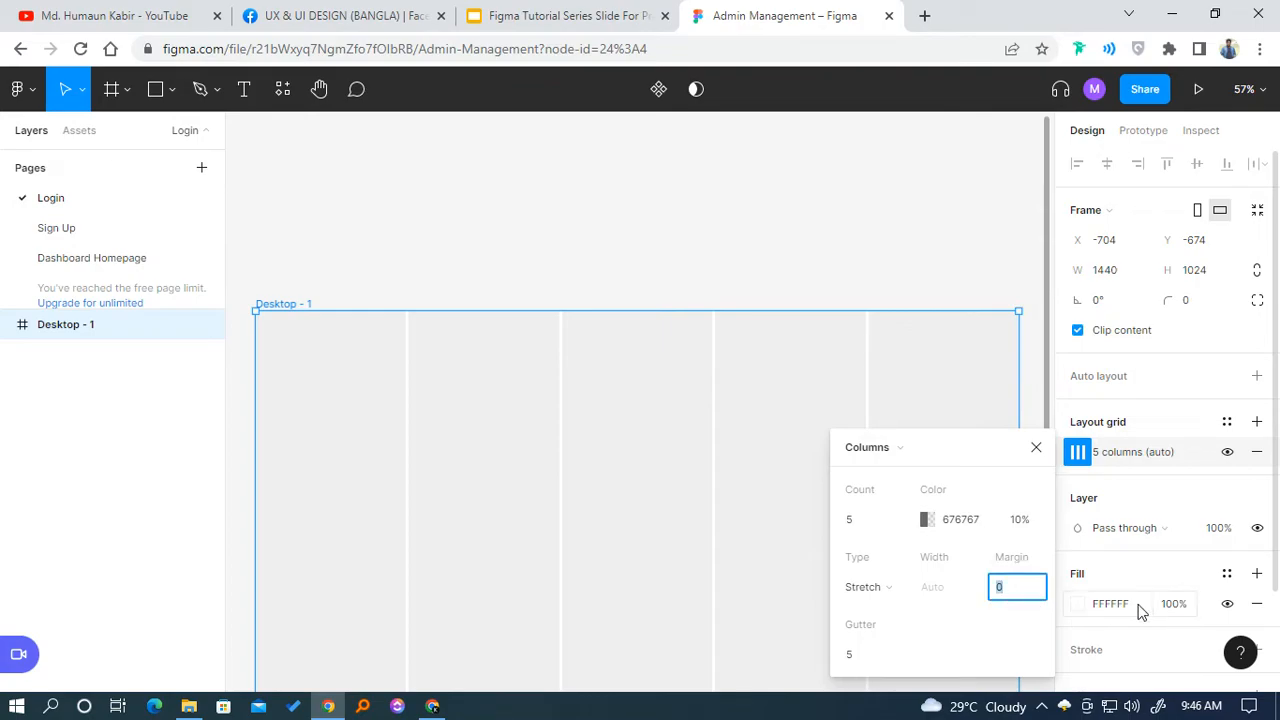
{"action": "type", "text": "50"}
{"action": "key", "text": "Return"}
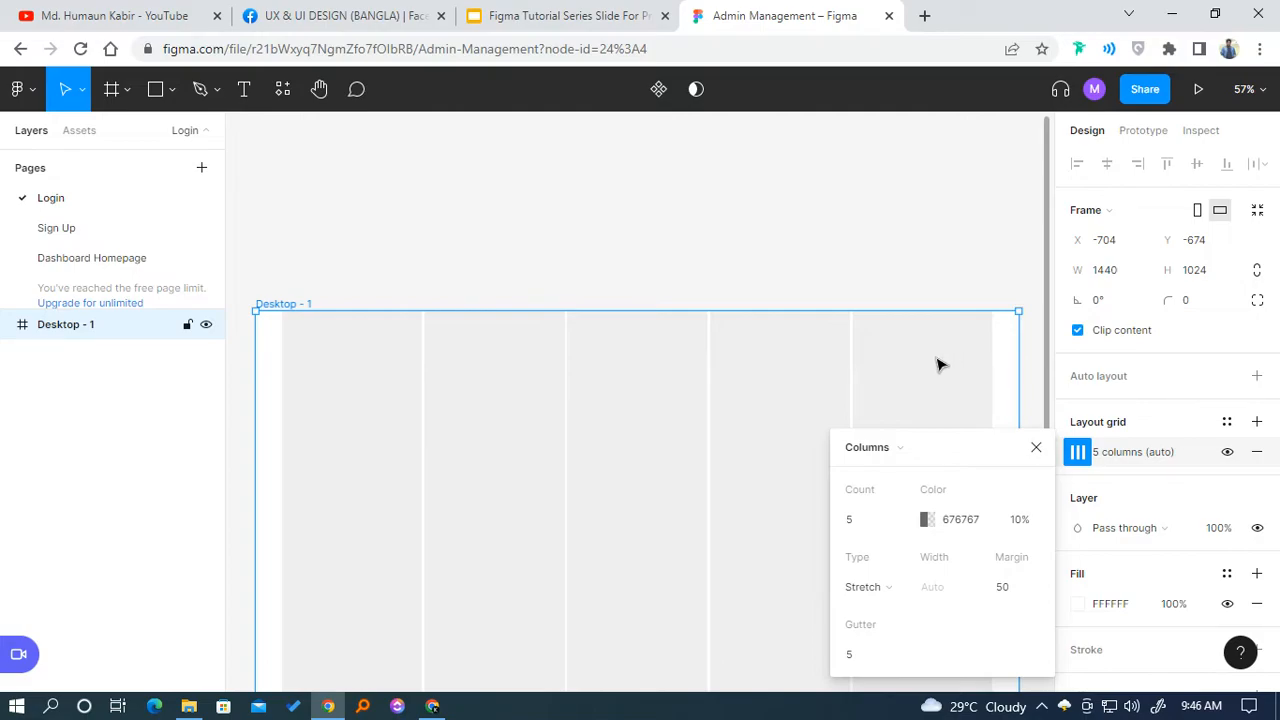
{"action": "left_click", "coordinate": [1012, 598]}
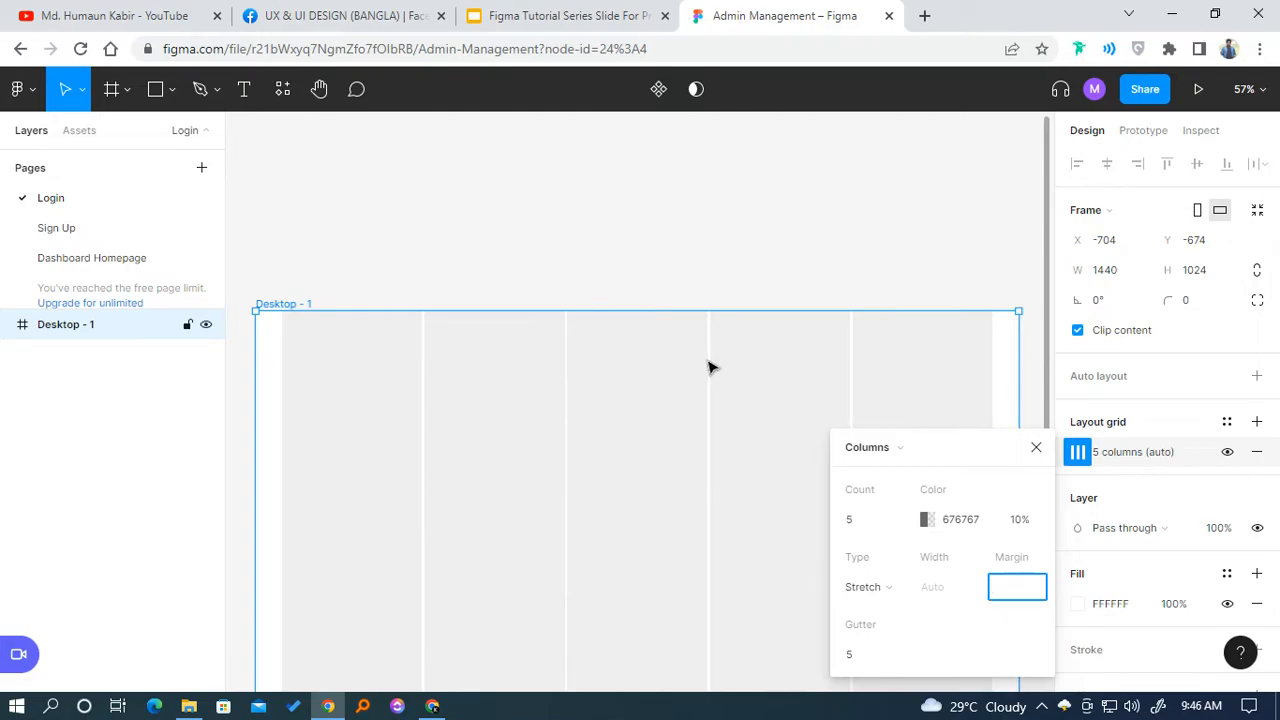
Set the width of the Desktop - 1 frame to 1920.
{"action": "left_click", "coordinate": [474, 280]}
{"action": "left_click", "coordinate": [272, 302]}
{"action": "left_click", "coordinate": [1128, 274]}
{"action": "type", "text": "19"}
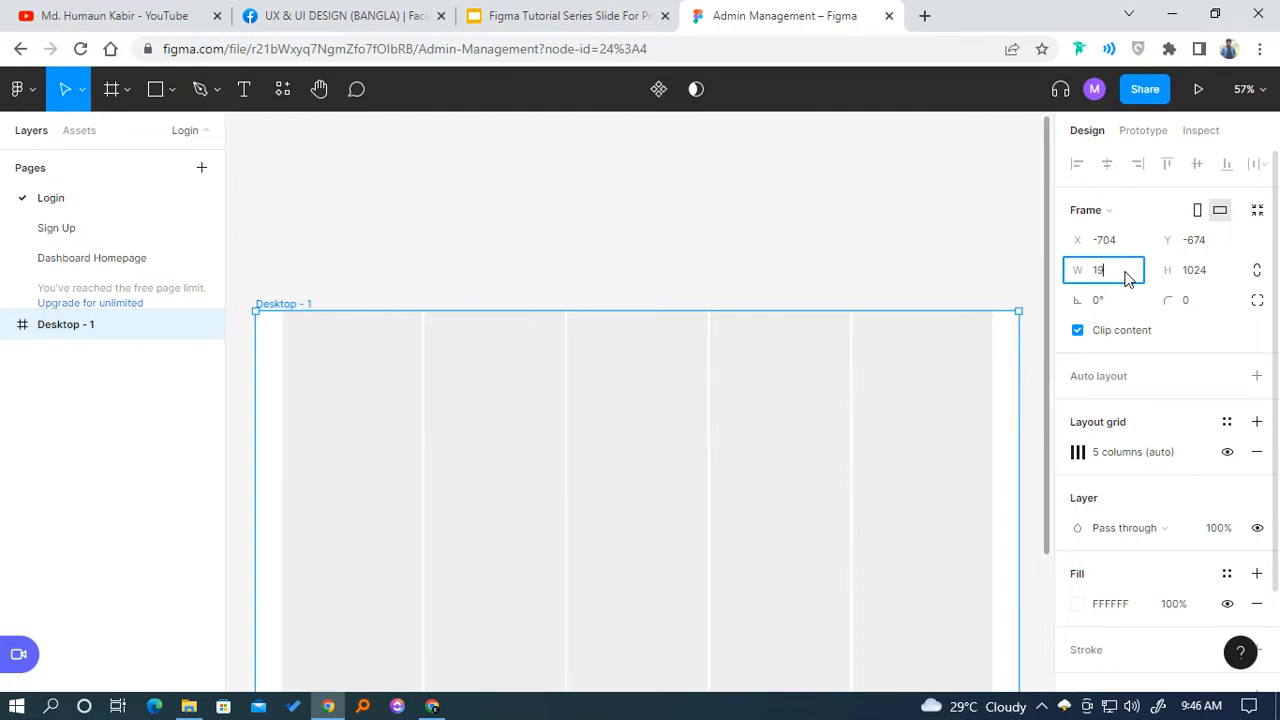
{"action": "type", "text": "20"}
{"action": "key", "text": "Return"}
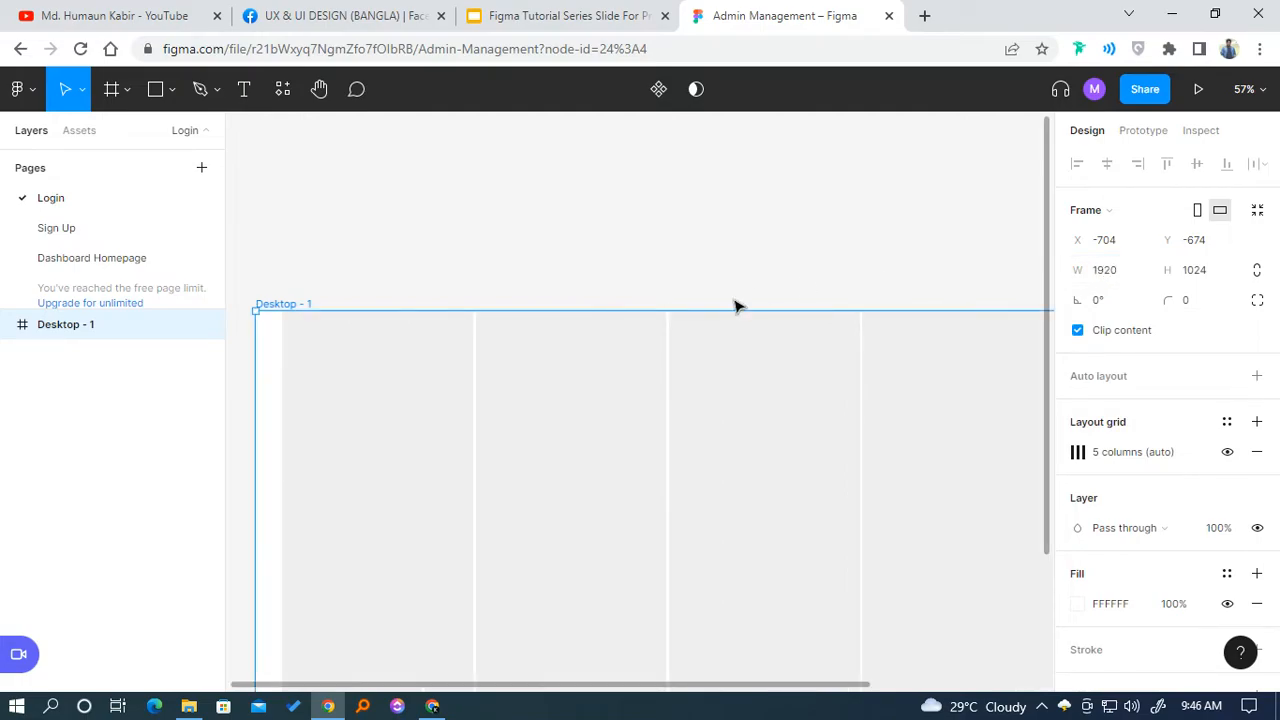
{"action": "scroll", "coordinate": [422, 373], "scroll_direction": "down", "scroll_amount": 5, "text": "ctrl"}
{"action": "scroll", "coordinate": [440, 355], "scroll_direction": "up", "scroll_amount": 5, "text": "ctrl"}
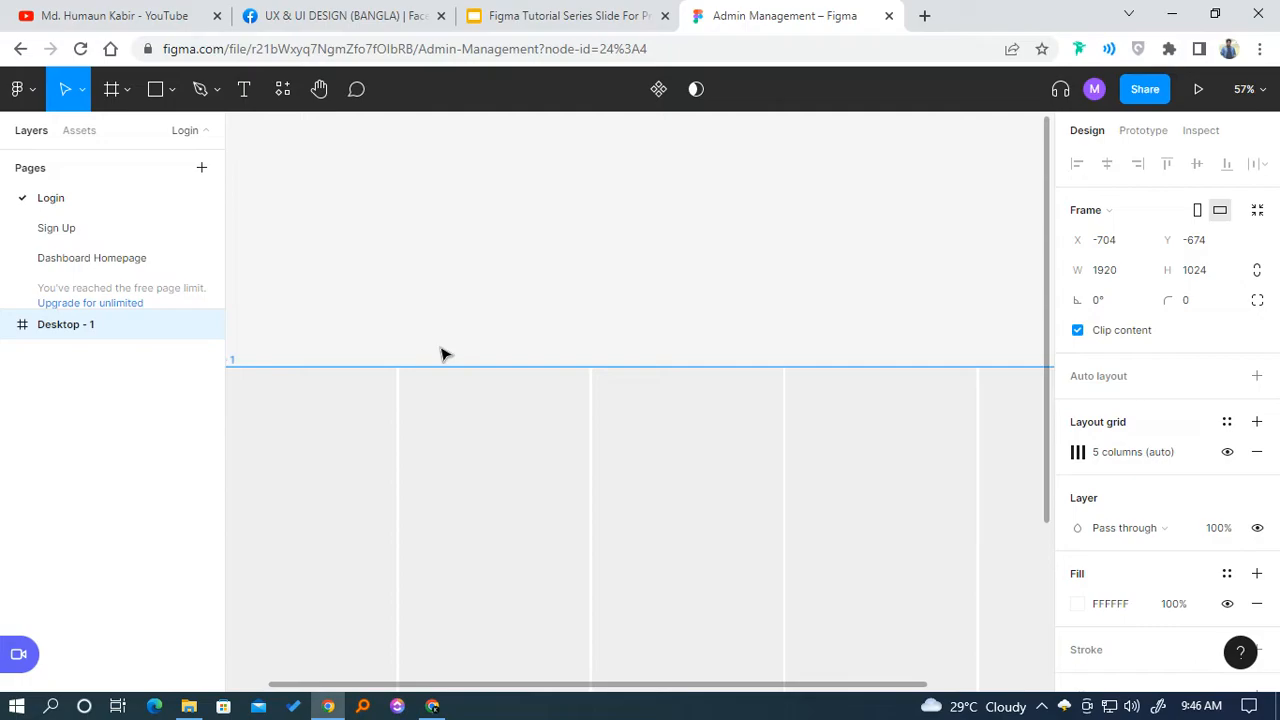
{"action": "scroll", "coordinate": [506, 323], "scroll_direction": "down", "scroll_amount": 5, "text": "ctrl"}
{"action": "left_click", "coordinate": [543, 284]}
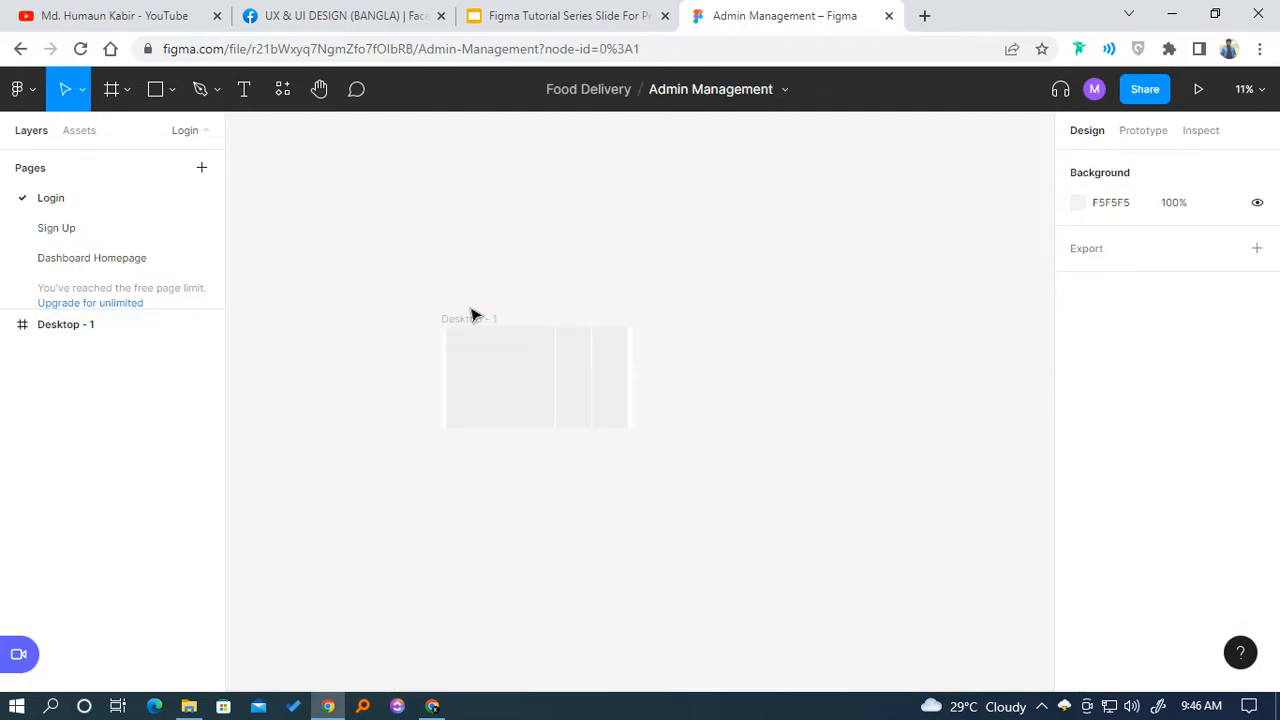
Reset the margin of the Desktop - 1 frame's column grid to 0.
{"action": "left_click", "coordinate": [477, 320]}
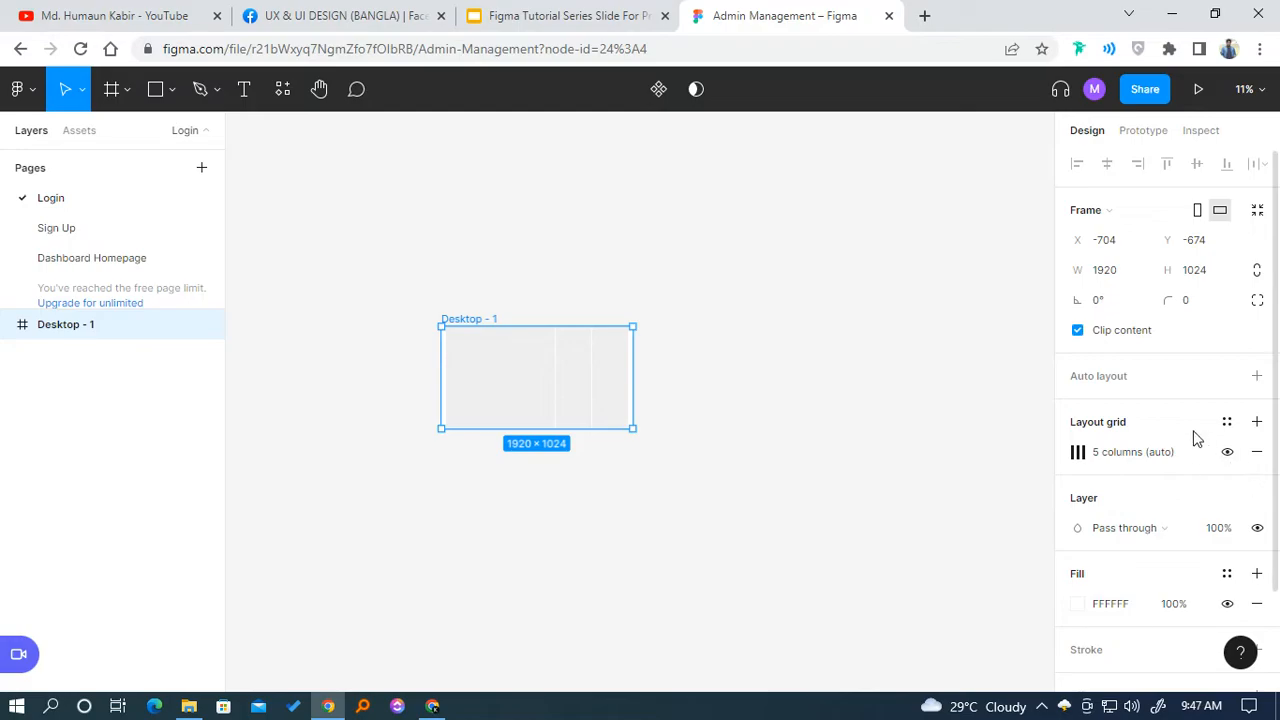
{"action": "scroll", "coordinate": [1195, 440], "scroll_direction": "down", "scroll_amount": 2}
{"action": "left_click", "coordinate": [1075, 333]}
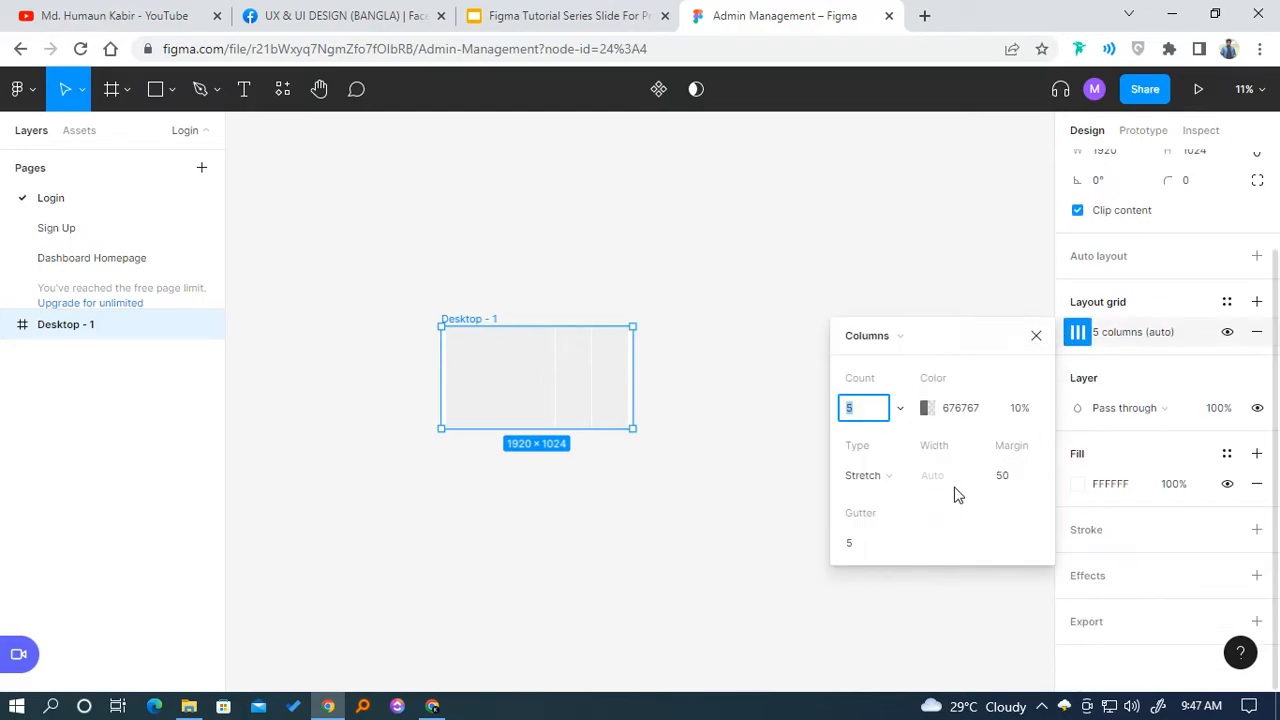
{"action": "left_click", "coordinate": [1001, 477]}
{"action": "type", "text": "0"}
{"action": "key", "text": "Return"}
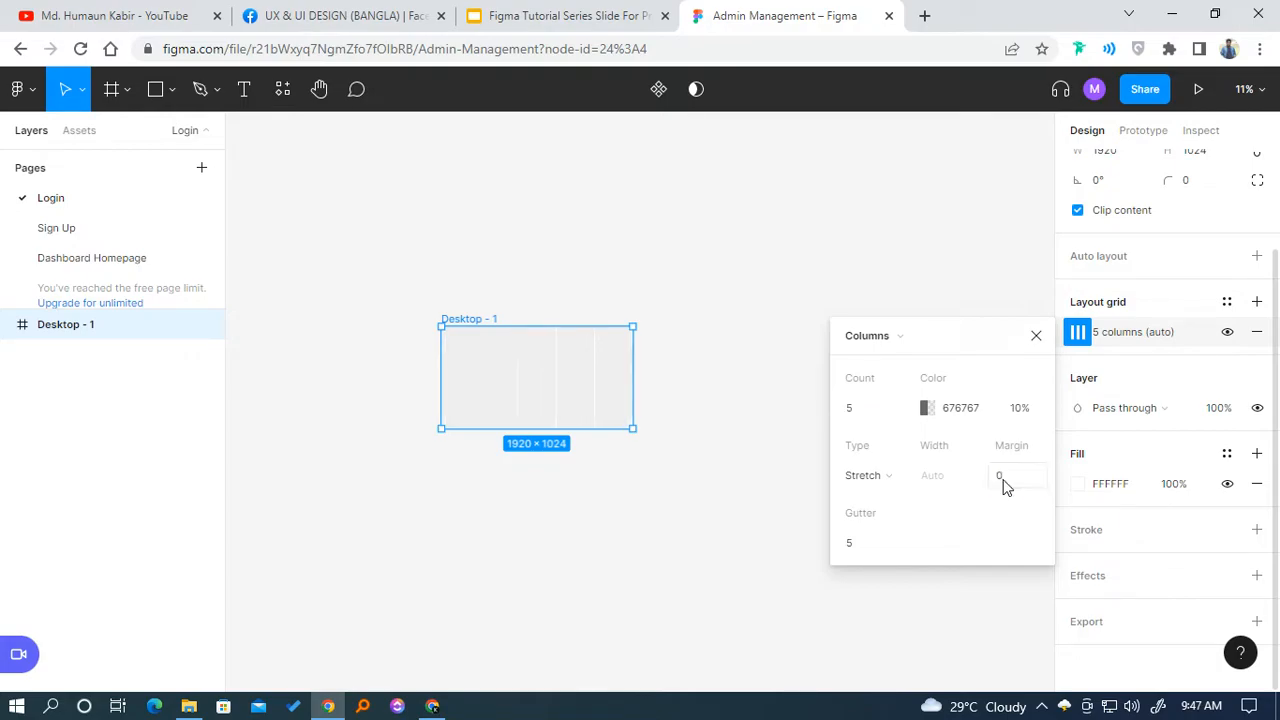
{"action": "left_click", "coordinate": [1019, 479]}
{"action": "scroll", "coordinate": [554, 325], "scroll_direction": "up", "scroll_amount": 5, "text": "ctrl"}
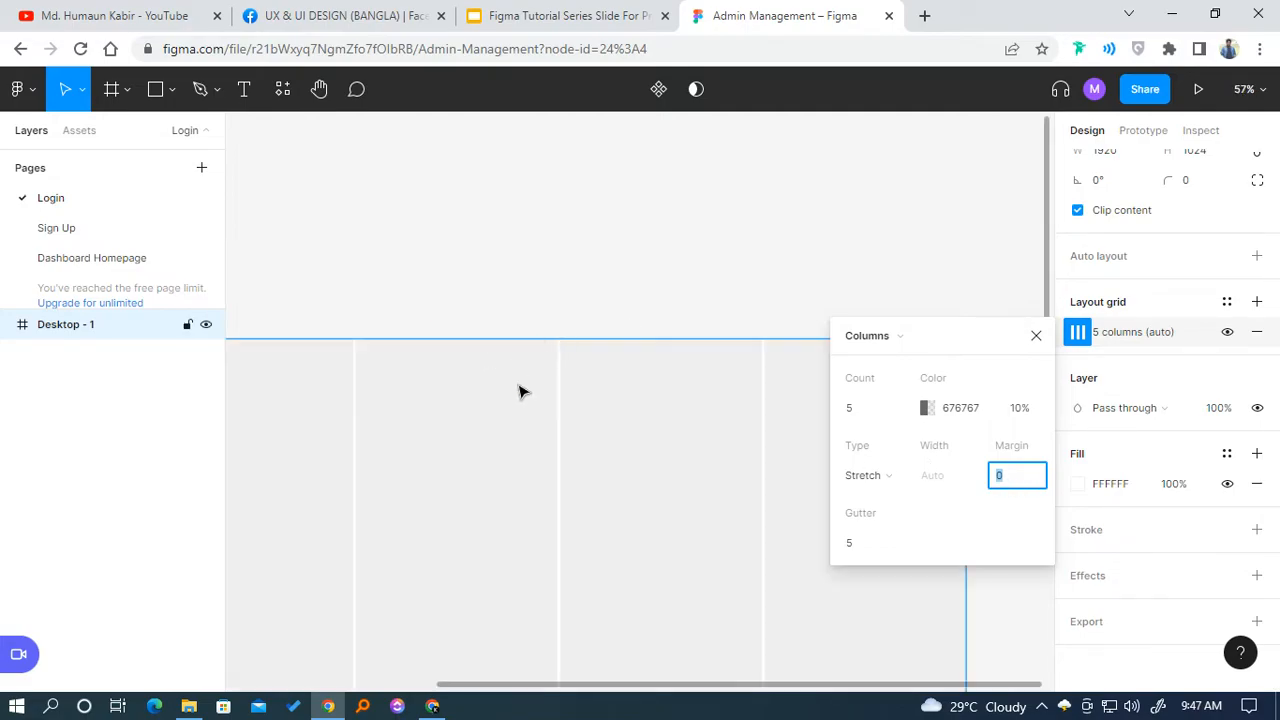
{"action": "scroll", "coordinate": [519, 391], "scroll_direction": "down", "scroll_amount": 5, "text": "ctrl"}
{"action": "left_click_drag", "start_coordinate": [516, 330], "coordinate": [540, 288]}
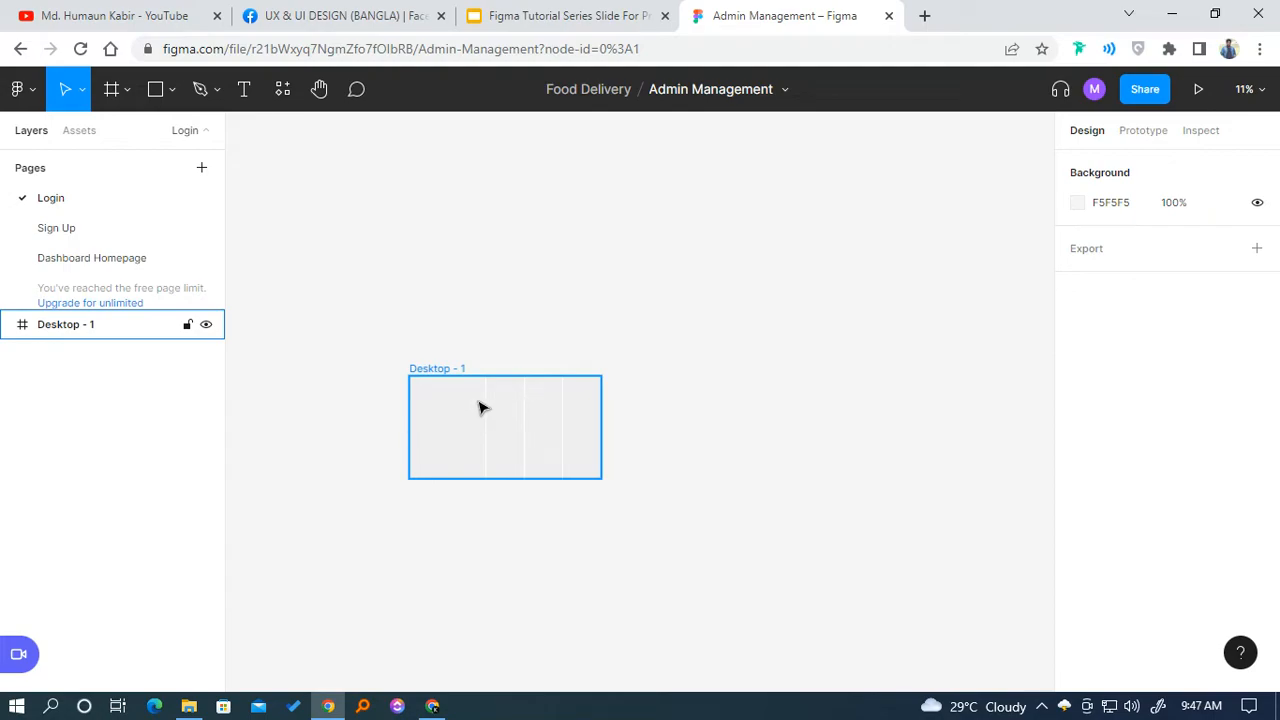
Calculate the column grid's margin as 1920-1200 for the Desktop - 1 frame.
{"action": "key", "text": "Escape"}
{"action": "left_click", "coordinate": [442, 372]}
{"action": "left_click", "coordinate": [442, 372]}
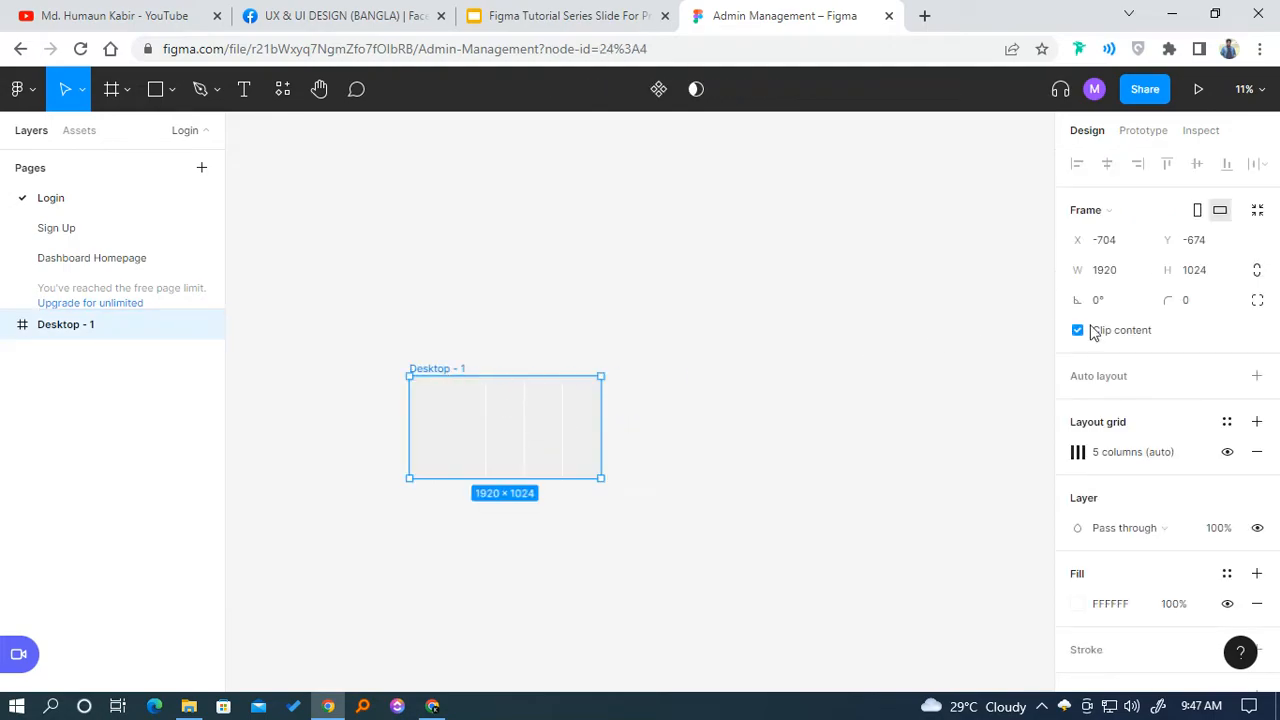
{"action": "left_click", "coordinate": [1077, 452]}
{"action": "left_click", "coordinate": [1022, 589]}
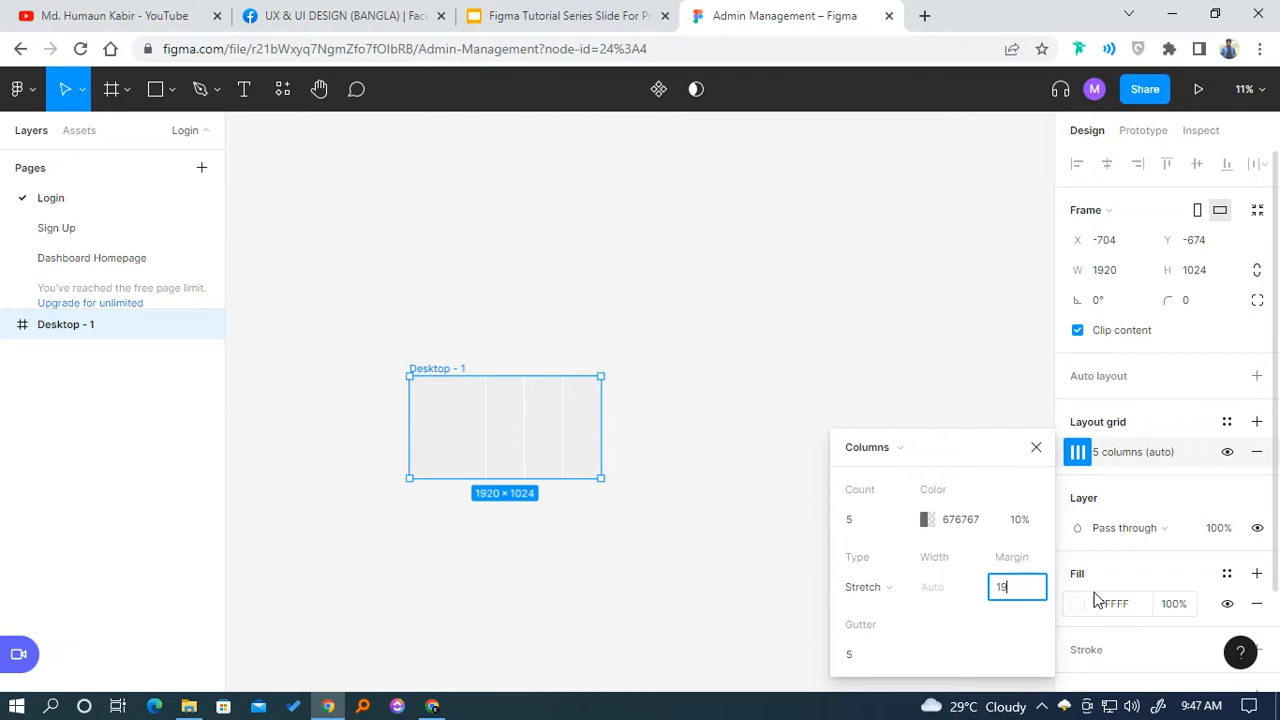
{"action": "type", "text": "1920-1200"}
{"action": "key", "text": "Return"}
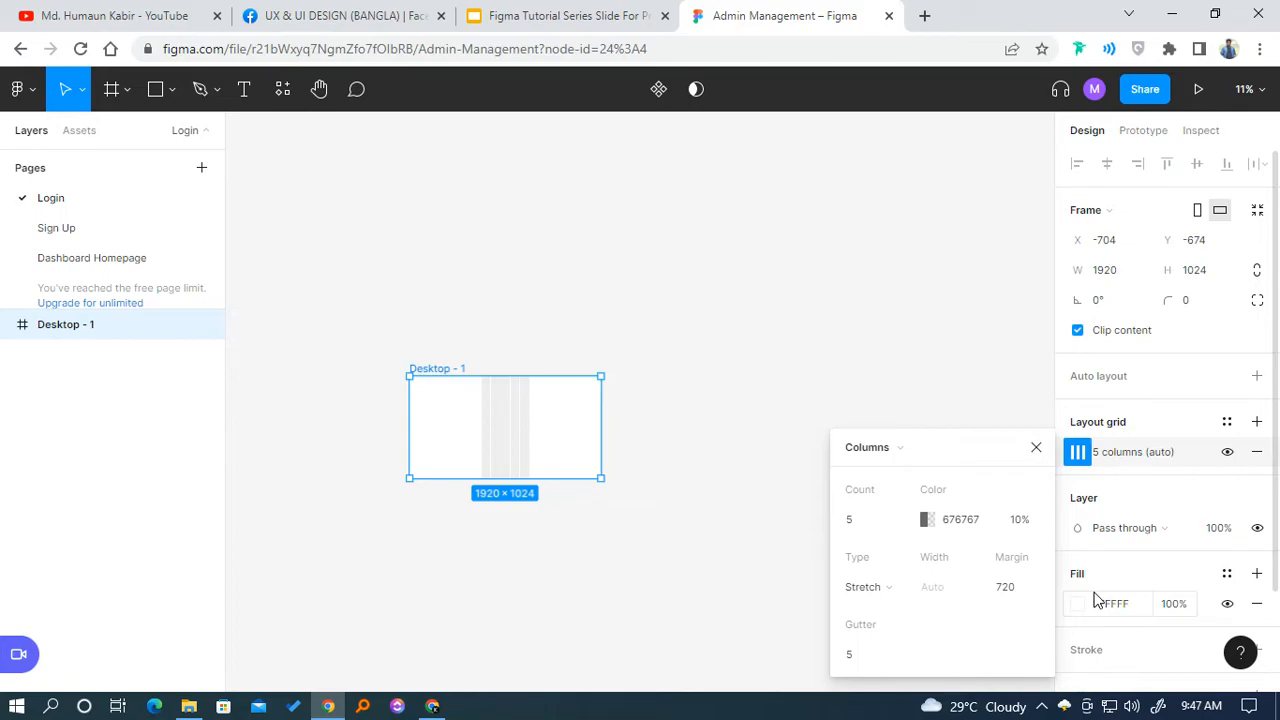
Divide the column grid's margin by 2 to make it 360 on each side.
{"action": "left_click", "coordinate": [1023, 596]}
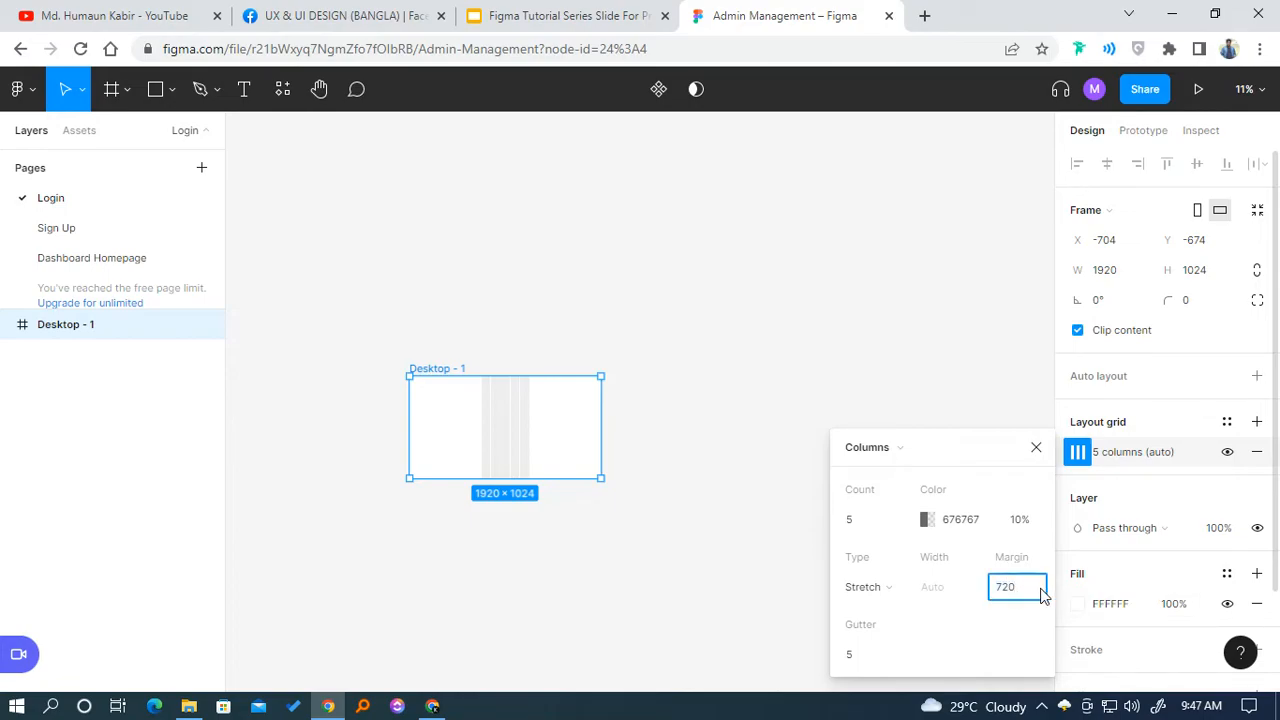
{"action": "key", "text": "Return"}
{"action": "left_click", "coordinate": [1043, 594]}
{"action": "type", "text": "/2"}
{"action": "key", "text": "Return"}
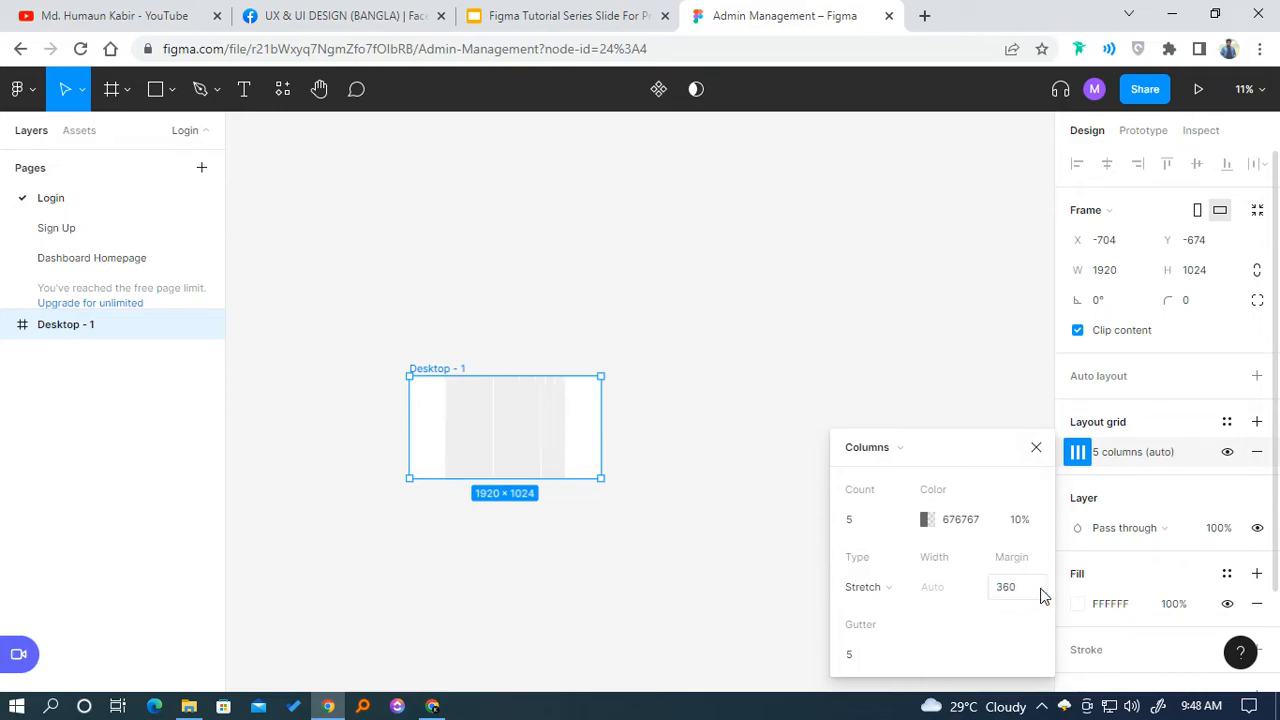
Set the Desktop - 1 frame's column grid count to 3 and deselect the frame.
{"action": "left_click", "coordinate": [563, 314]}
{"action": "scroll", "coordinate": [487, 458], "scroll_direction": "up", "scroll_amount": 10}
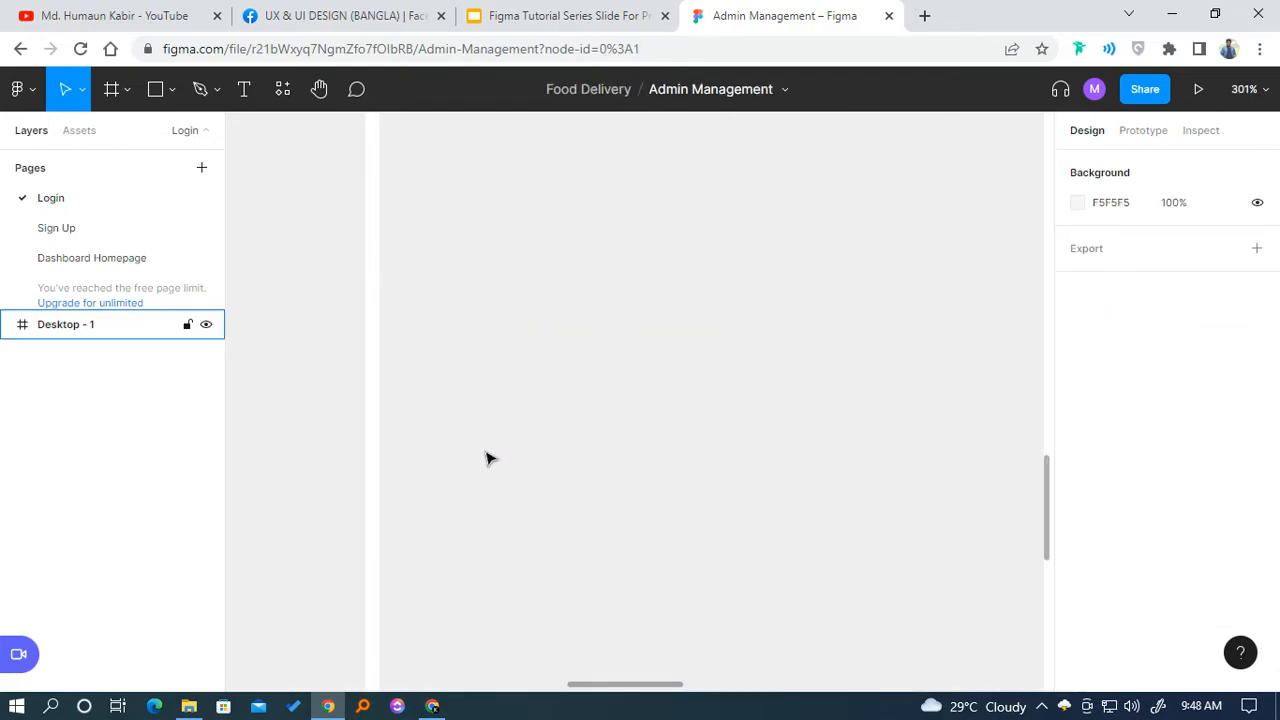
{"action": "scroll", "coordinate": [490, 460], "scroll_direction": "down", "scroll_amount": 10}
{"action": "scroll", "coordinate": [500, 462], "scroll_direction": "up", "scroll_amount": 5}
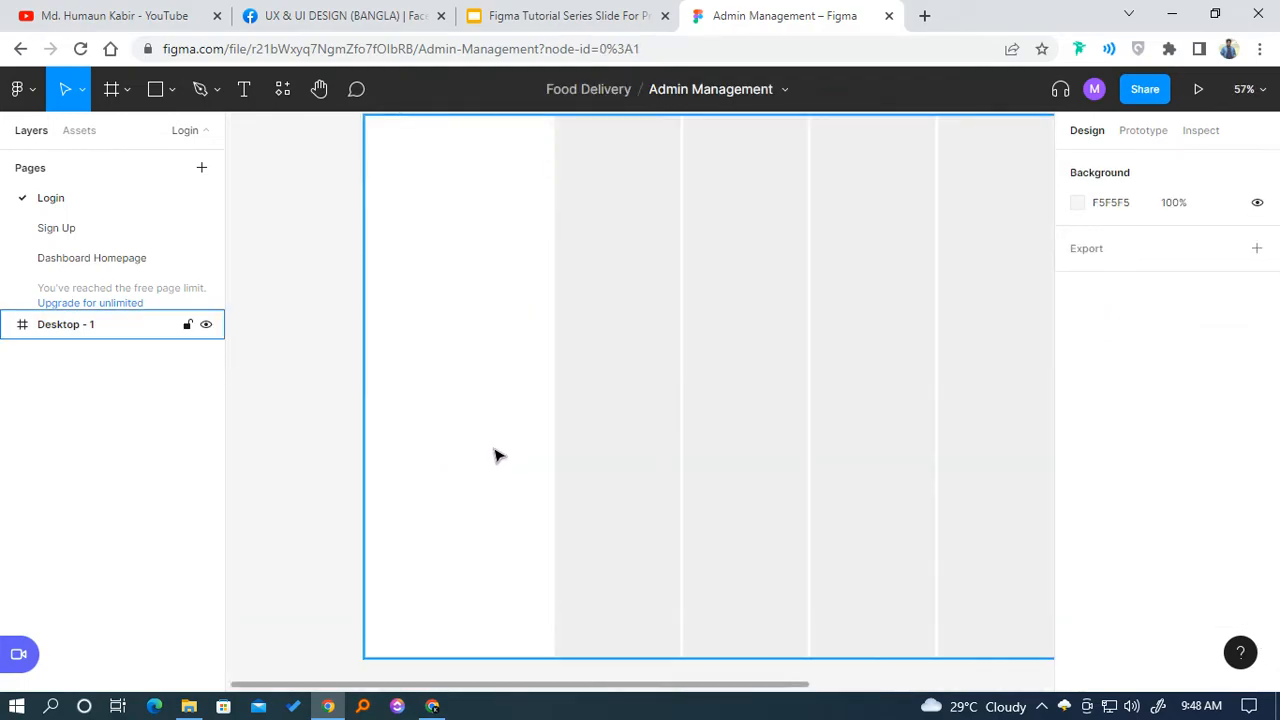
{"action": "scroll", "coordinate": [497, 460], "scroll_direction": "down", "scroll_amount": 5}
{"action": "scroll", "coordinate": [430, 403], "scroll_direction": "up", "scroll_amount": 5}
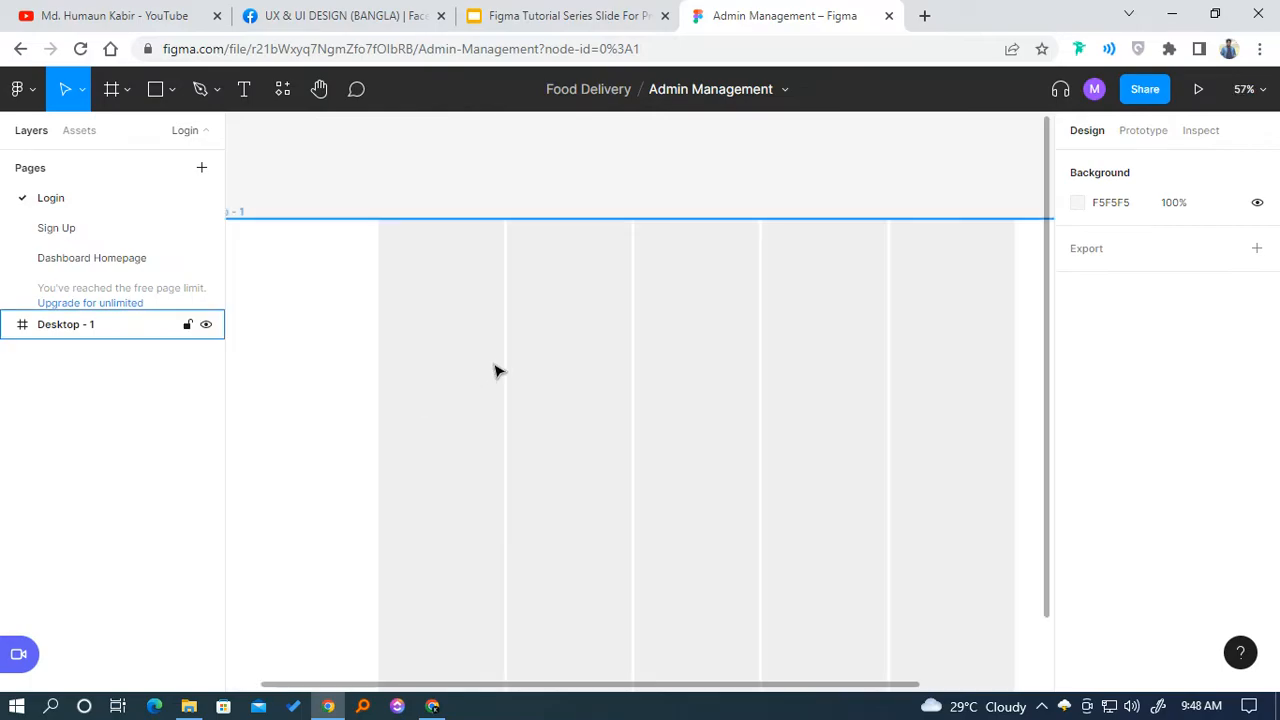
{"action": "left_click", "coordinate": [247, 208]}
{"action": "left_click", "coordinate": [1077, 452]}
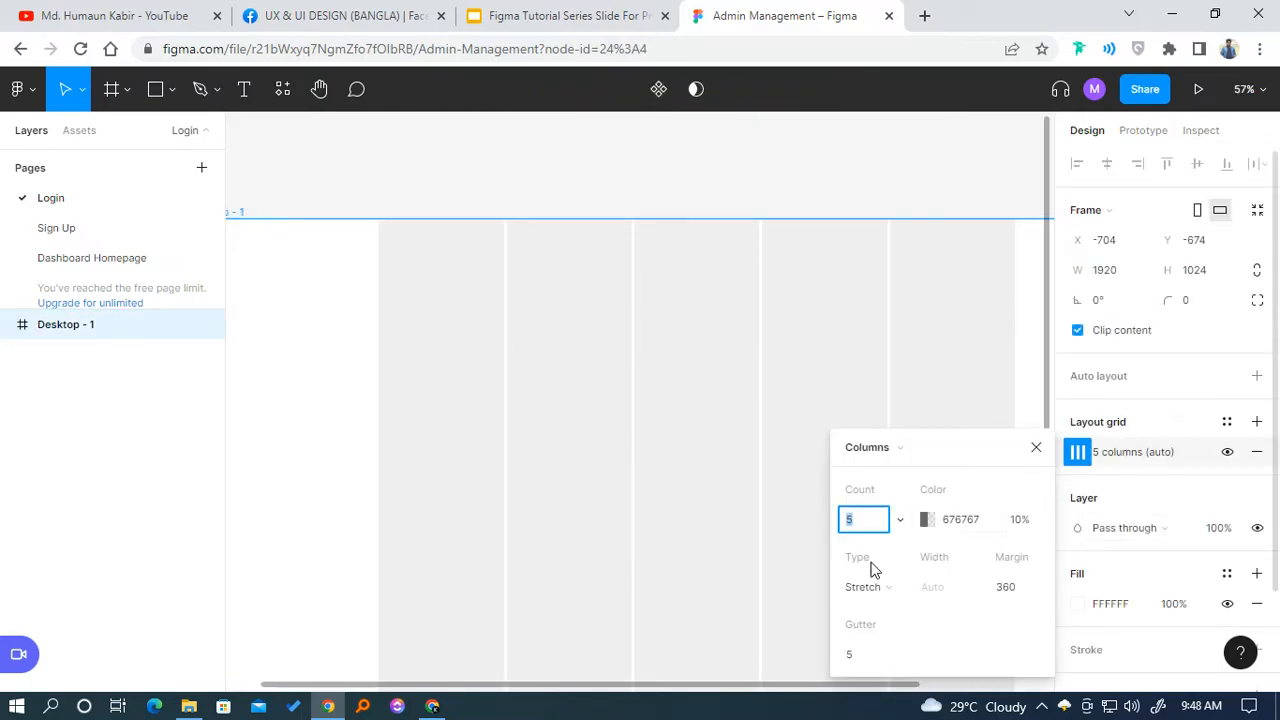
{"action": "type", "text": "3"}
{"action": "key", "text": "Return"}
{"action": "left_click", "coordinate": [586, 198]}
{"action": "scroll", "coordinate": [525, 328], "scroll_direction": "down", "scroll_amount": 5}
{"action": "scroll", "coordinate": [507, 402], "scroll_direction": "up", "scroll_amount": 3}
{"action": "scroll", "coordinate": [592, 497], "scroll_direction": "up", "scroll_amount": 5}
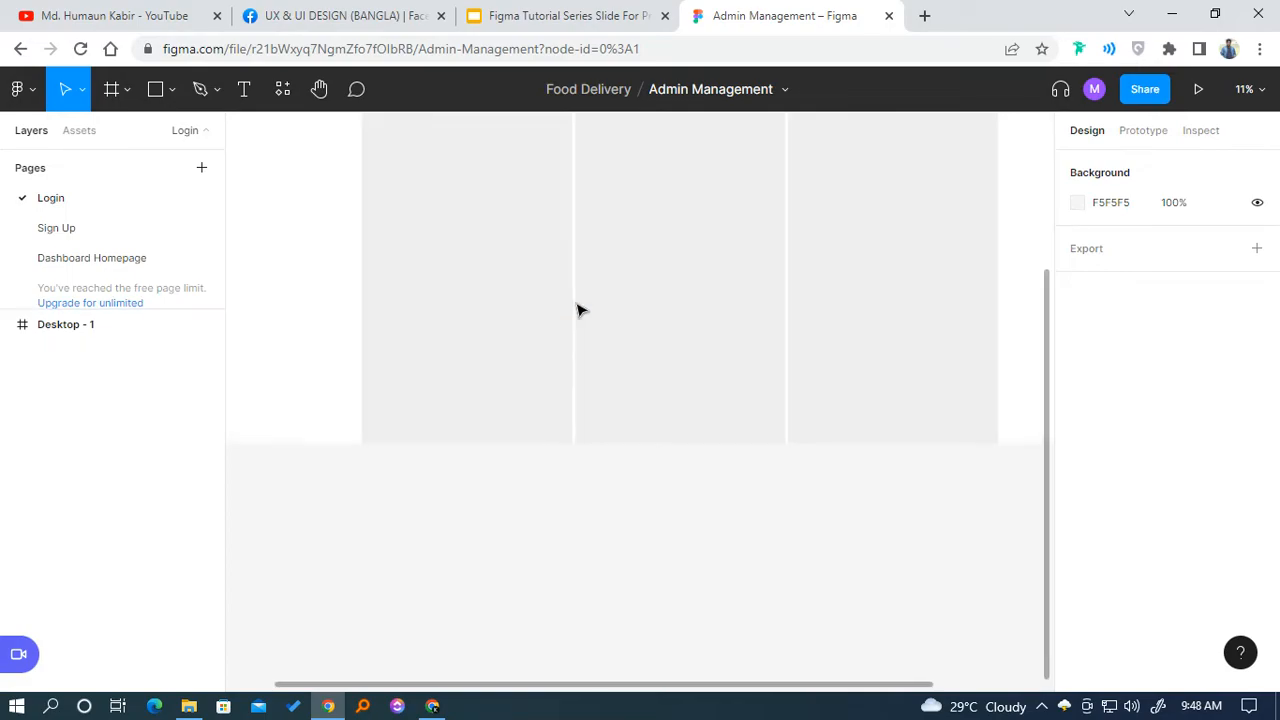
{"action": "left_click_drag", "start_coordinate": [586, 512], "coordinate": [617, 541]}
{"action": "scroll", "coordinate": [617, 546], "scroll_direction": "down", "scroll_amount": 5}
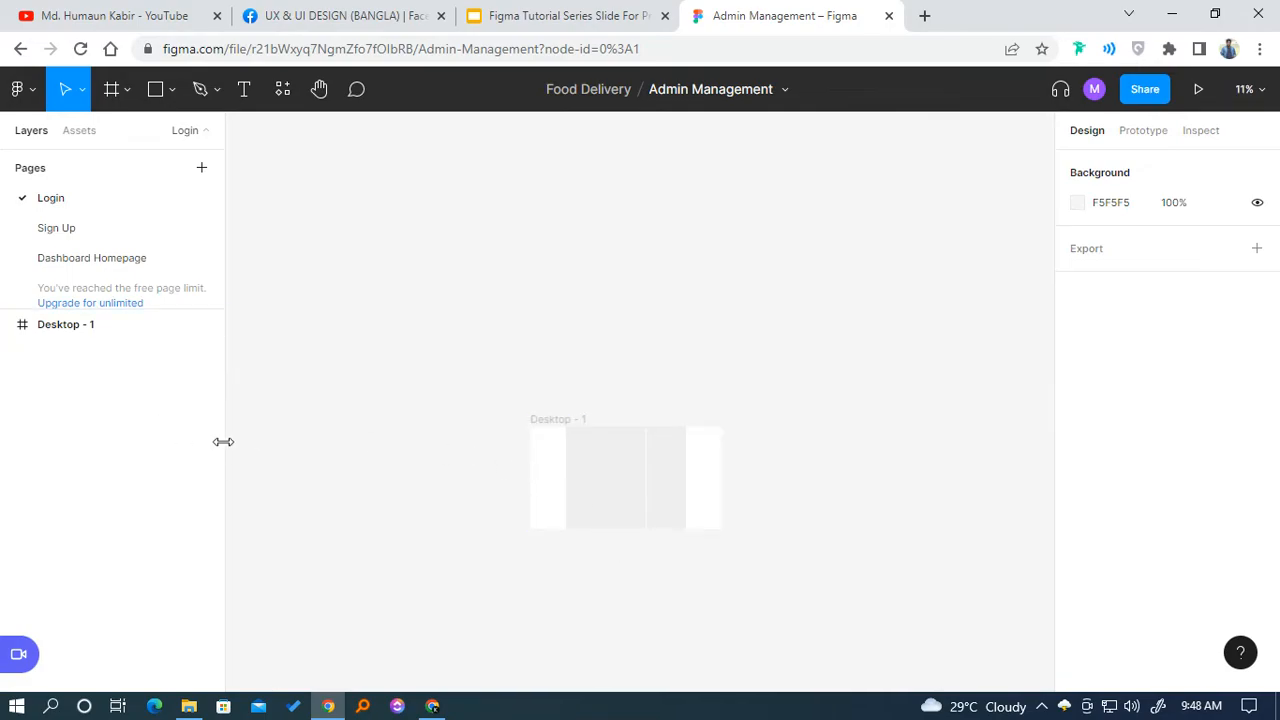
{"action": "mouse_move", "coordinate": [226, 442]}
{"action": "left_mouse_down"}
{"action": "mouse_move", "coordinate": [286, 448]}
{"action": "mouse_move", "coordinate": [232, 448]}
{"action": "left_mouse_up"}
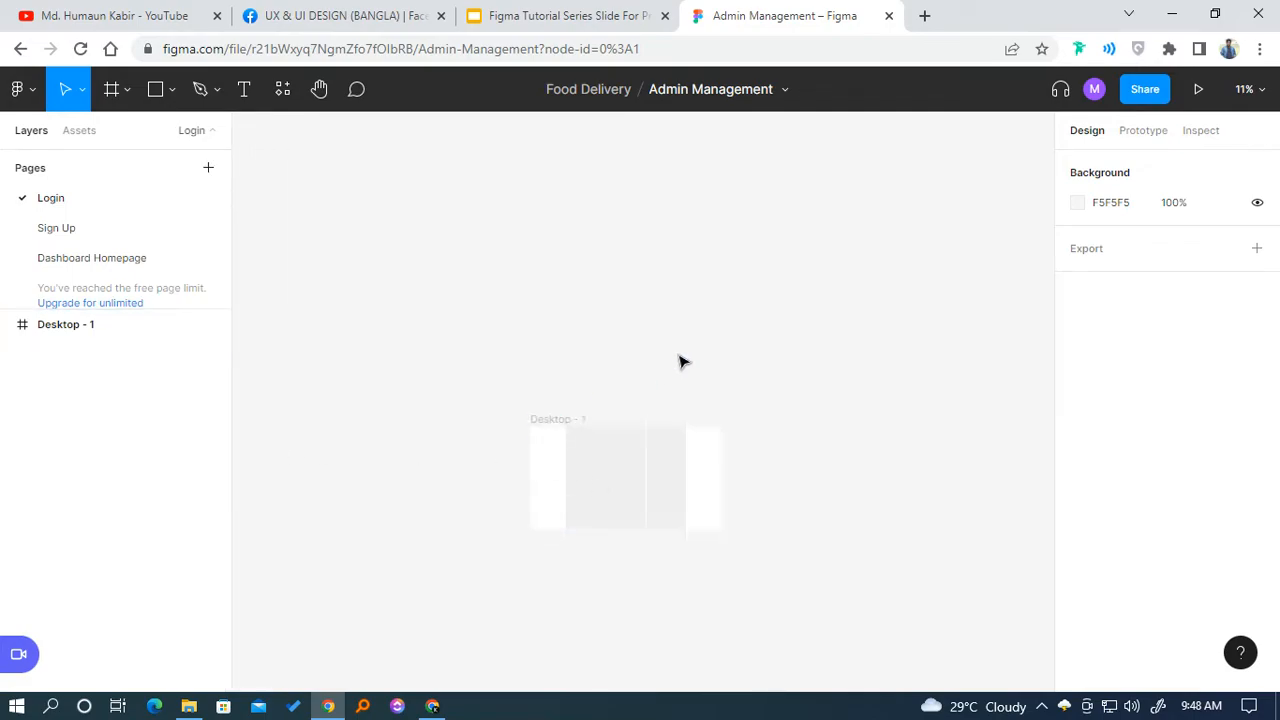
{"action": "left_click_drag", "start_coordinate": [680, 360], "coordinate": [629, 314]}
Set the Desktop - 1 frame's column grid count to 9 and deselect the frame.
{"action": "left_click", "coordinate": [505, 375]}
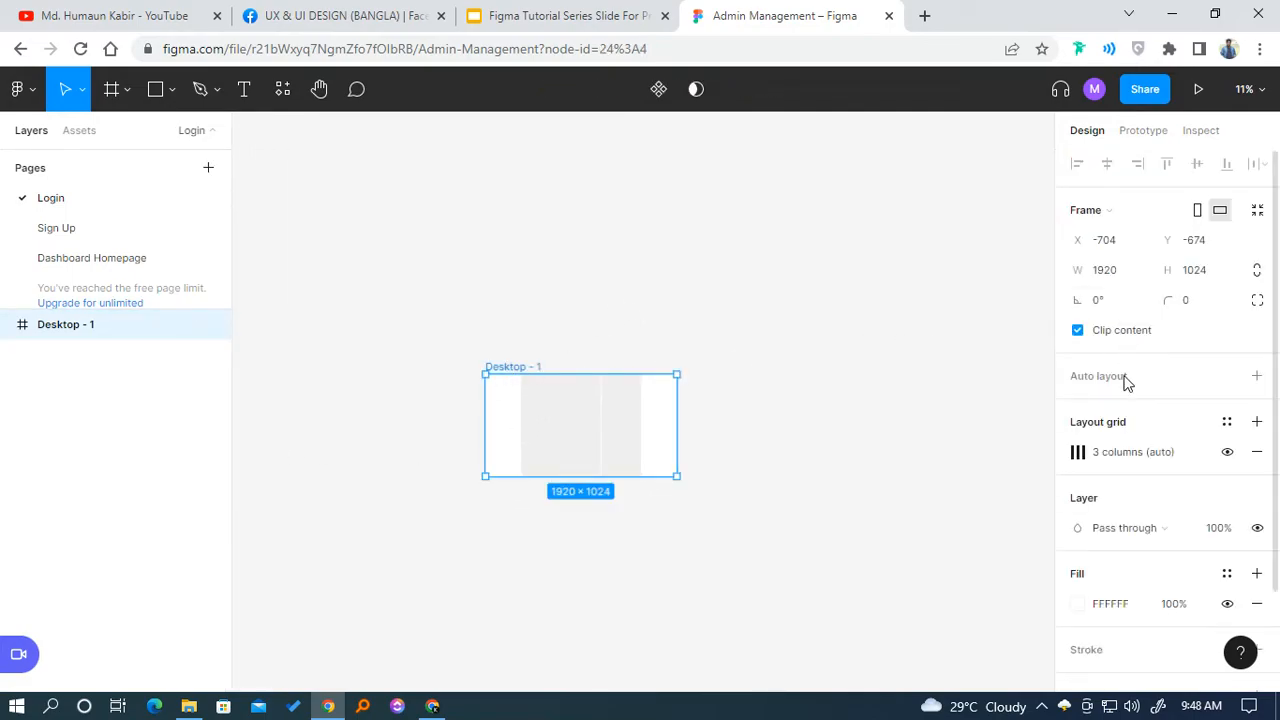
{"action": "left_click", "coordinate": [1078, 455]}
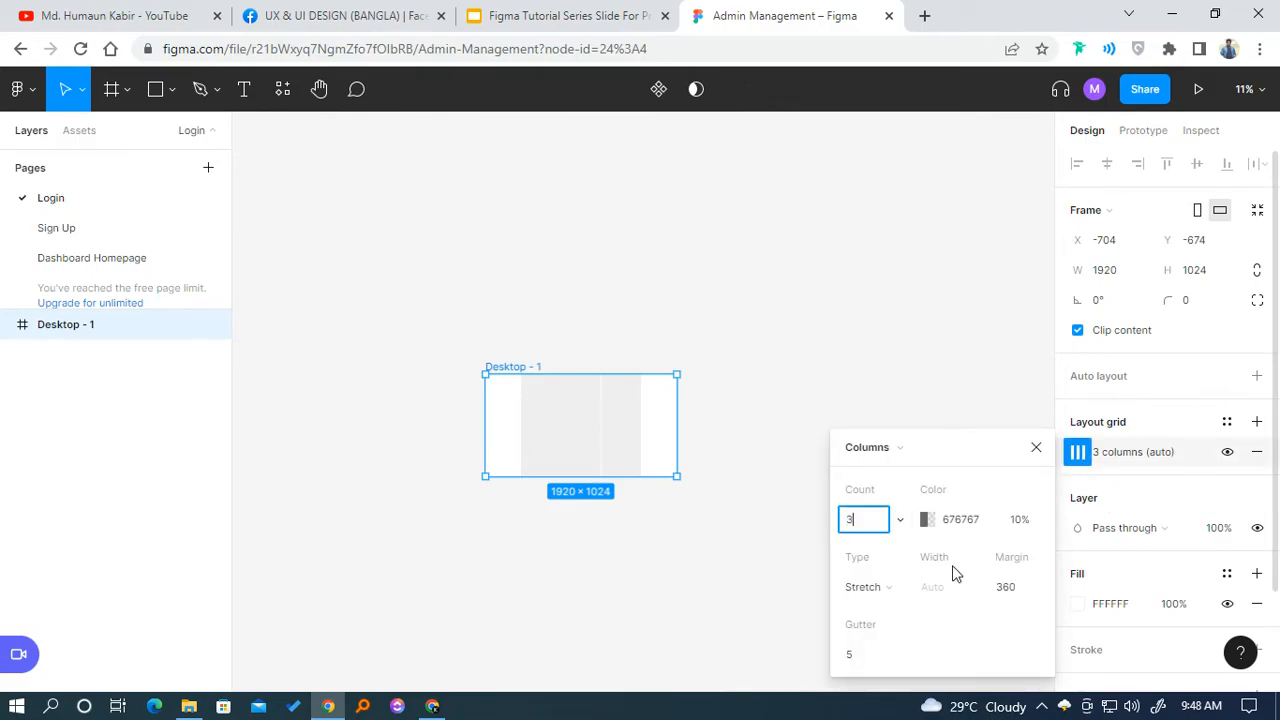
{"action": "left_click", "coordinate": [855, 528]}
{"action": "key", "text": "Up"}
{"action": "left_click", "coordinate": [678, 308]}
{"action": "scroll", "coordinate": [501, 404], "scroll_direction": "up", "scroll_amount": 5}
{"action": "scroll", "coordinate": [627, 436], "scroll_direction": "down", "scroll_amount": 5}
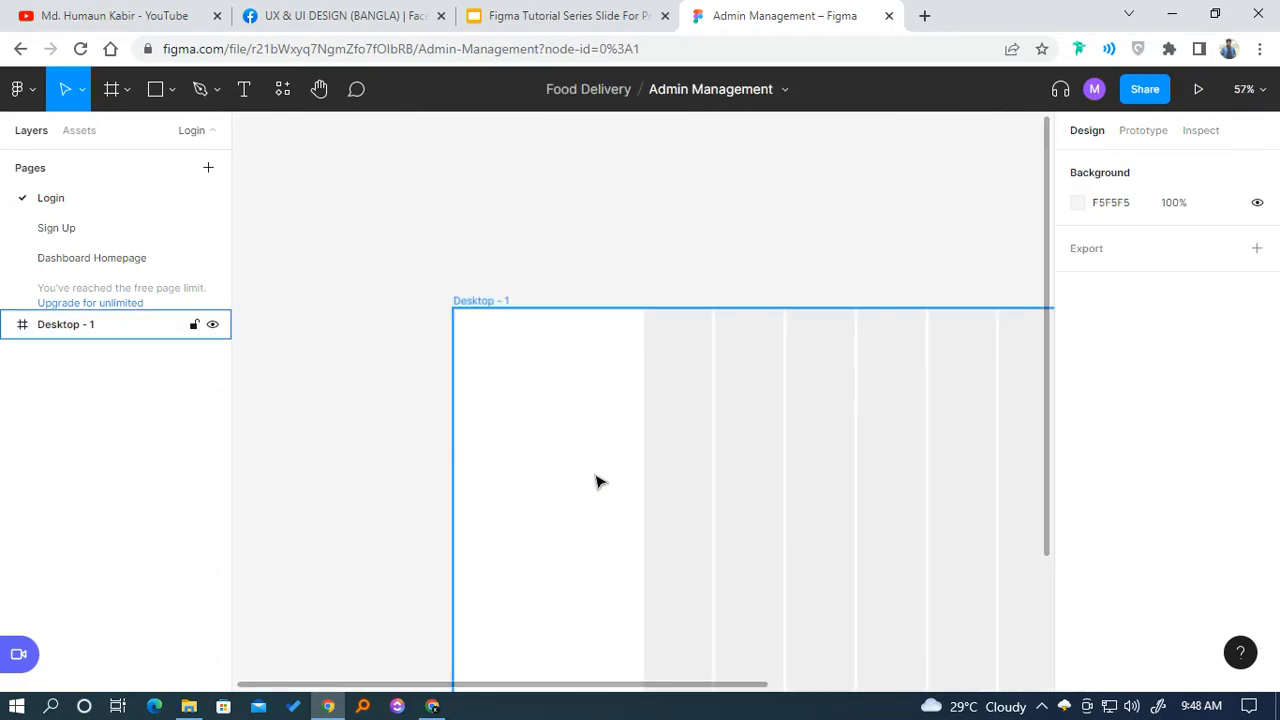
Draw a rectangle about 263 × 134 across the second and third columns in the upper half of the Desktop - 1 frame.
{"action": "left_click_drag", "start_coordinate": [771, 475], "coordinate": [527, 364]}
{"action": "key", "text": "r"}
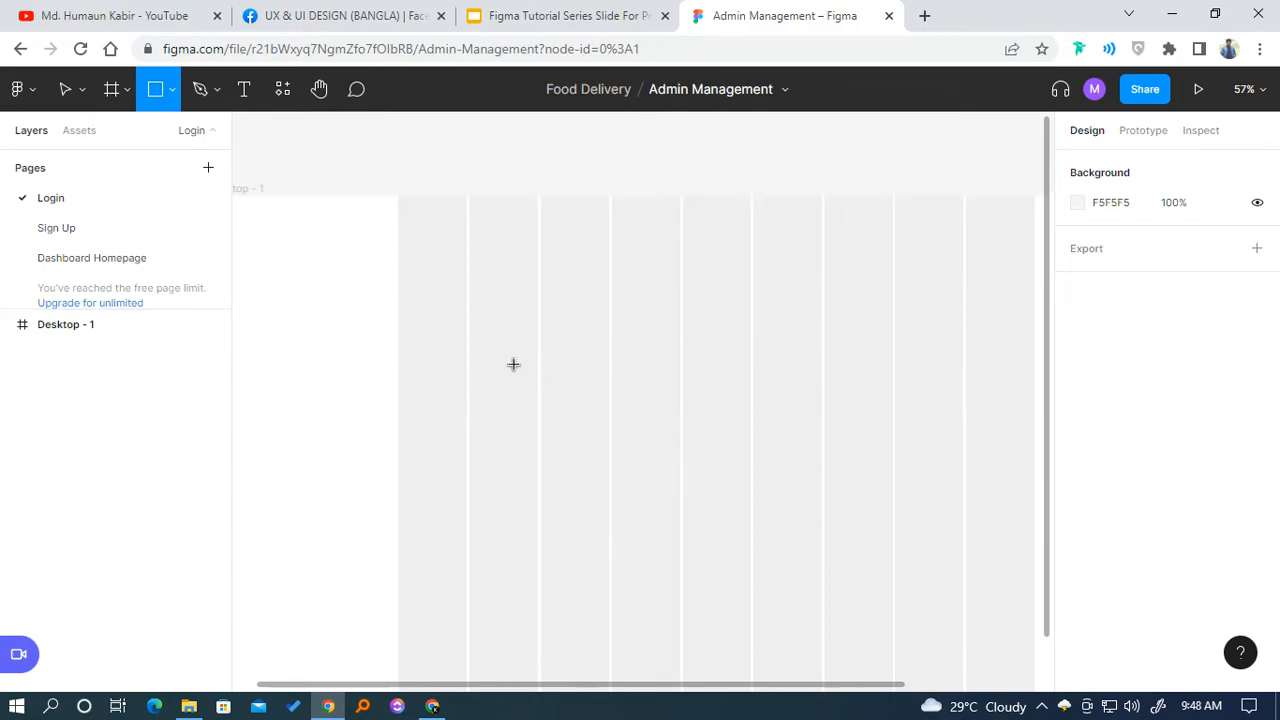
{"action": "mouse_move", "coordinate": [470, 348]}
{"action": "left_mouse_down"}
{"action": "mouse_move", "coordinate": [620, 425]}
{"action": "mouse_move", "coordinate": [609, 385]}
{"action": "left_mouse_up"}
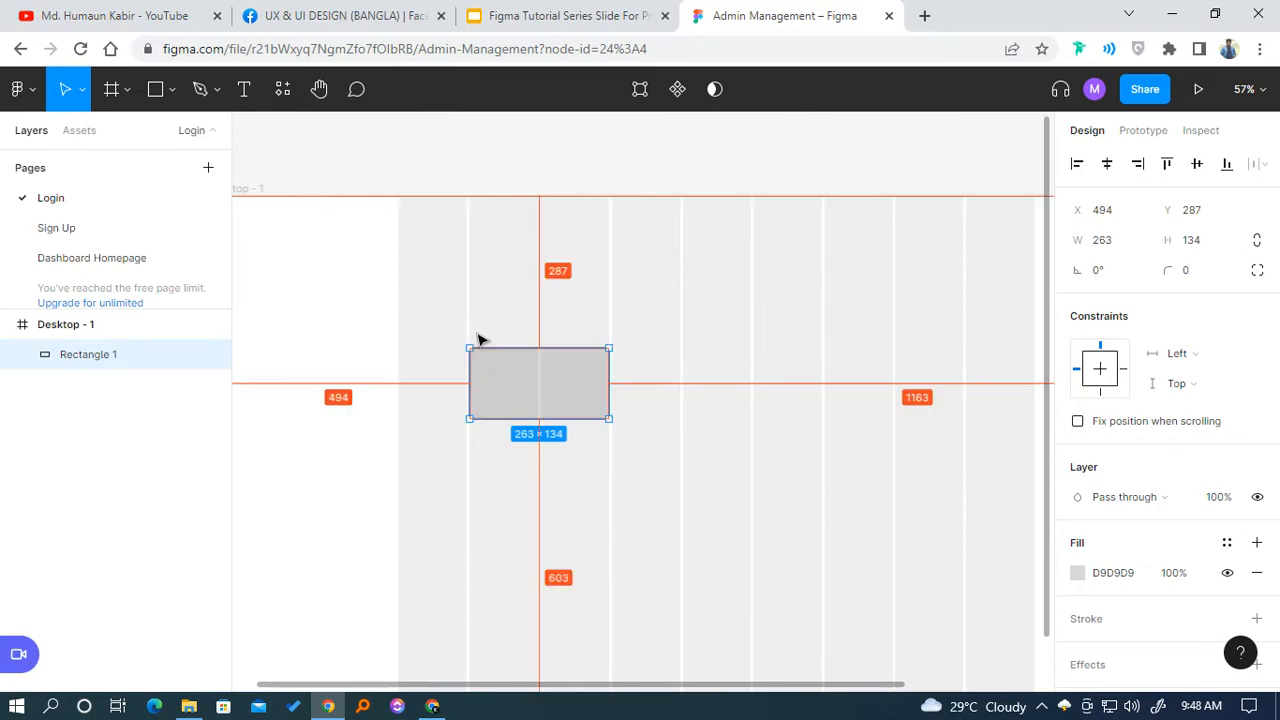
{"action": "scroll", "coordinate": [531, 423], "scroll_direction": "down", "scroll_amount": 2}
{"action": "scroll", "coordinate": [563, 461], "scroll_direction": "down", "scroll_amount": 5}
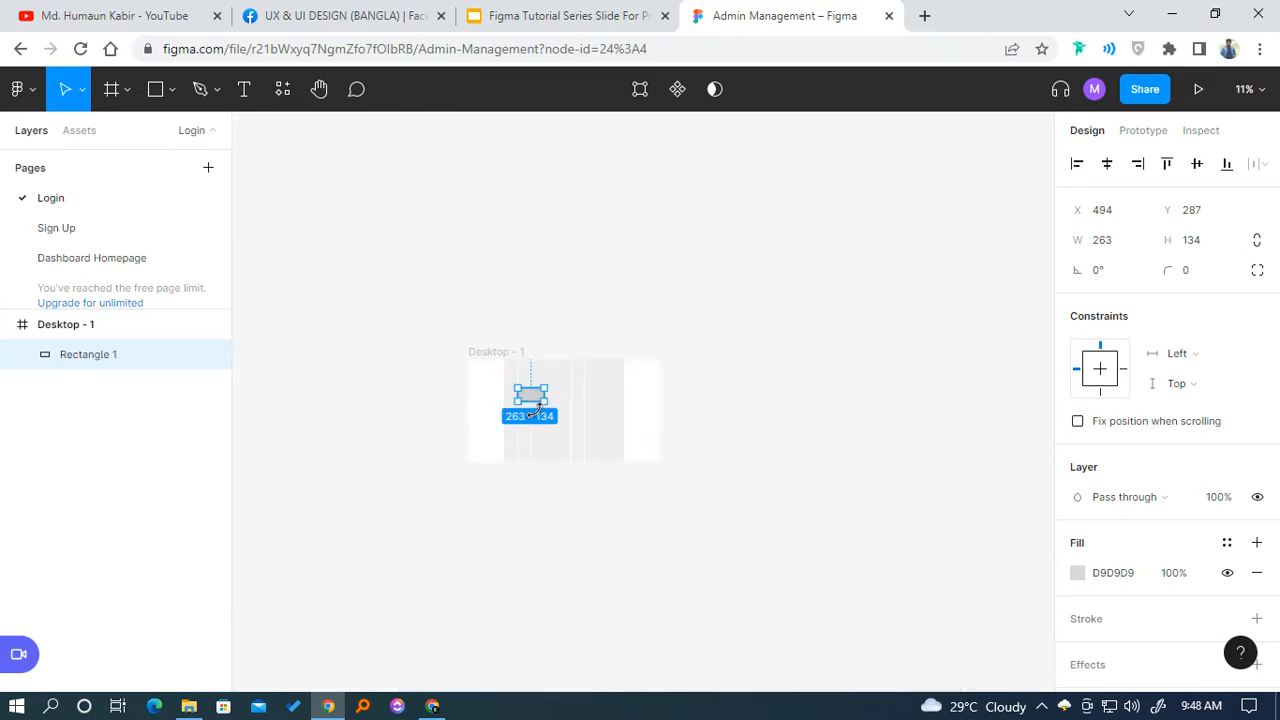
Duplicate the rectangle straight down within the same two columns, leaving a vertical gap of about 379.
{"action": "scroll", "coordinate": [528, 423], "scroll_direction": "up", "scroll_amount": 5}
{"action": "mouse_move", "coordinate": [518, 333]}
{"action": "left_mouse_down"}
{"action": "mouse_move", "coordinate": [534, 700]}
{"action": "mouse_move", "coordinate": [530, 330]}
{"action": "left_mouse_up"}
{"action": "left_click", "coordinate": [549, 486]}
{"action": "scroll", "coordinate": [555, 600], "scroll_direction": "up", "scroll_amount": 2}
{"action": "left_click", "coordinate": [551, 660]}
{"action": "left_click", "coordinate": [520, 395], "text": "shift"}
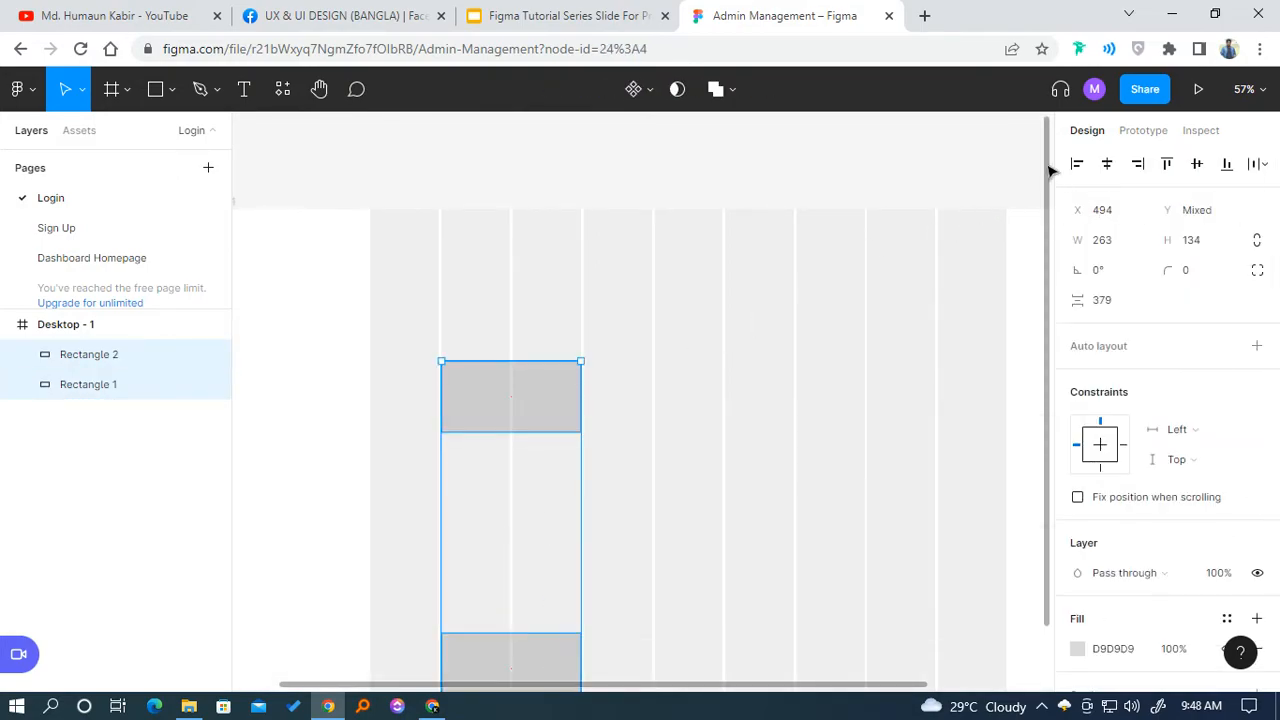
{"action": "left_click", "coordinate": [660, 182]}
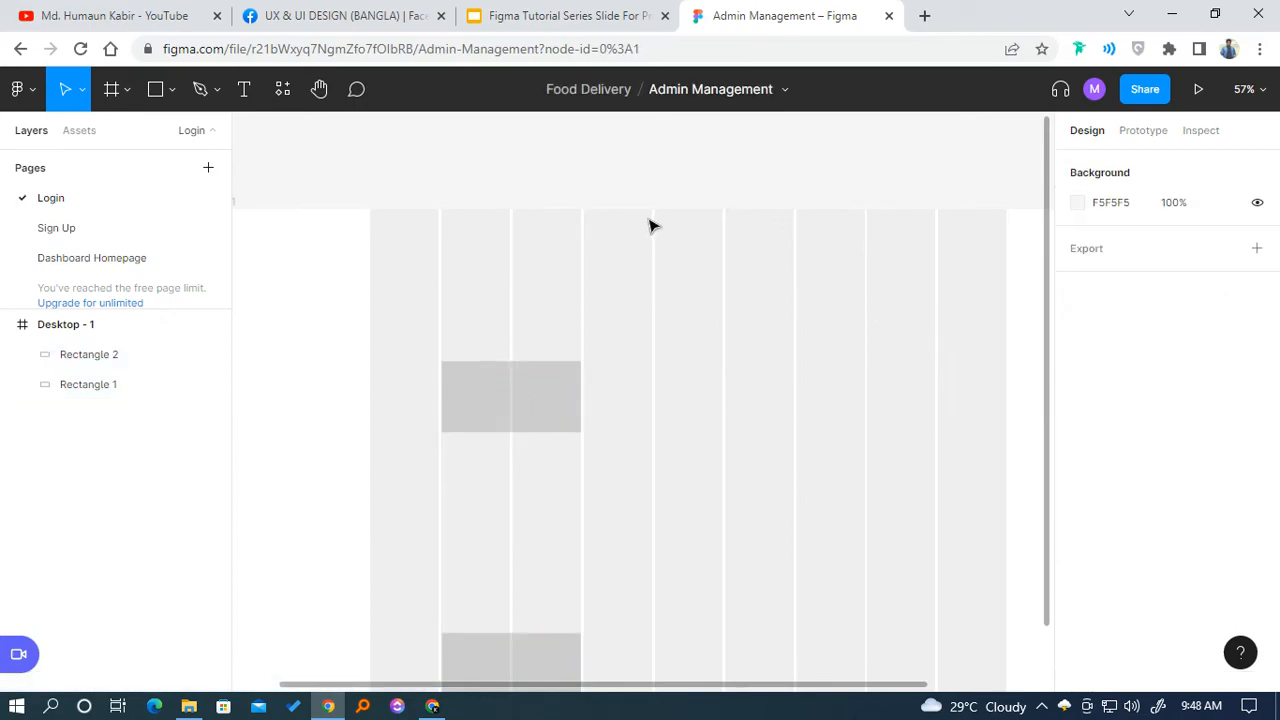
Move both rectangles one column to the left so they span the first two columns.
{"action": "left_click_drag", "start_coordinate": [764, 407], "coordinate": [681, 362]}
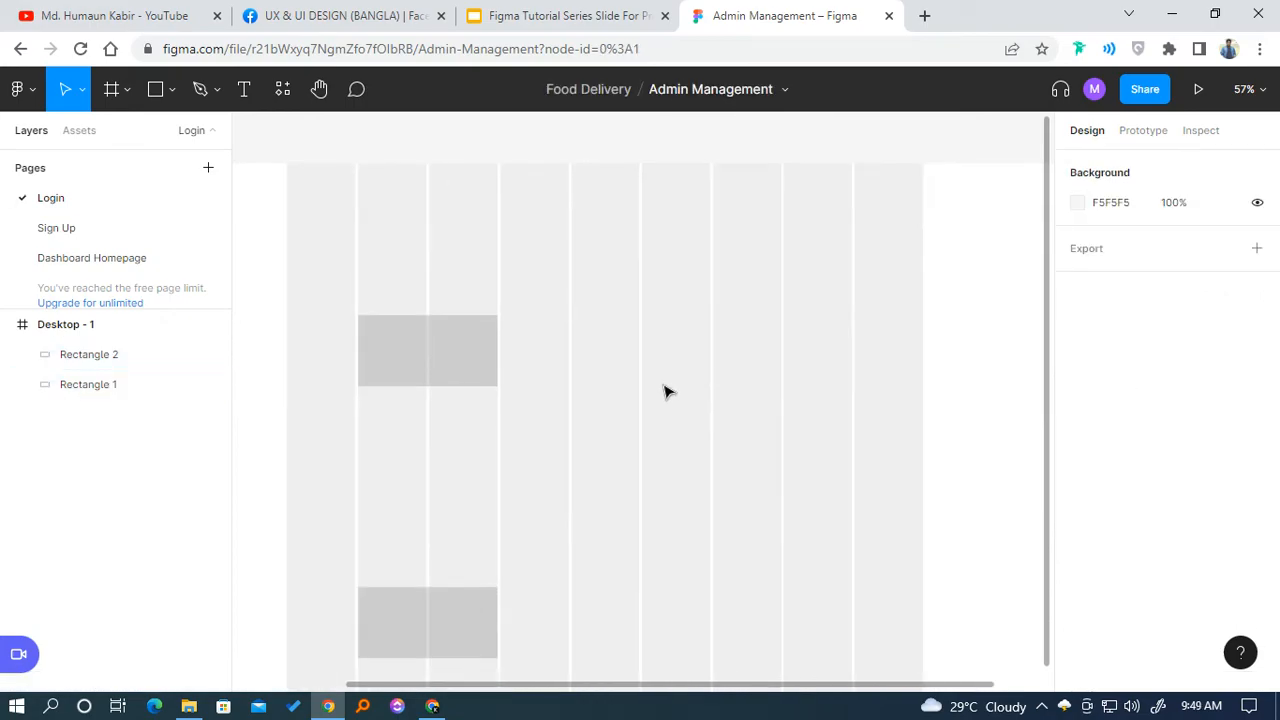
{"action": "left_click", "coordinate": [456, 615]}
{"action": "left_click", "coordinate": [423, 320], "text": "shift"}
{"action": "left_click_drag", "start_coordinate": [423, 320], "coordinate": [350, 358]}
{"action": "left_click", "coordinate": [546, 374]}
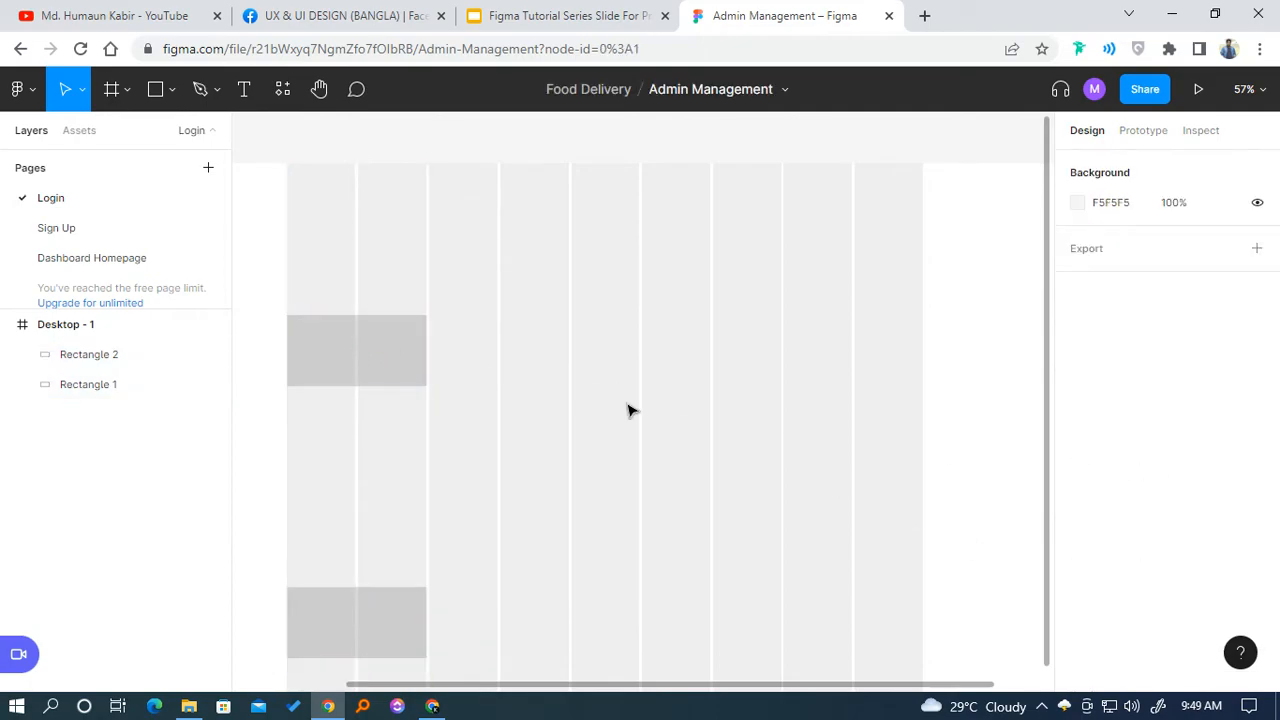
Change the Desktop - 1 frame's layout grid from Columns to Rows.
{"action": "left_click", "coordinate": [417, 351]}
{"action": "left_click", "coordinate": [758, 465]}
{"action": "left_click", "coordinate": [283, 184]}
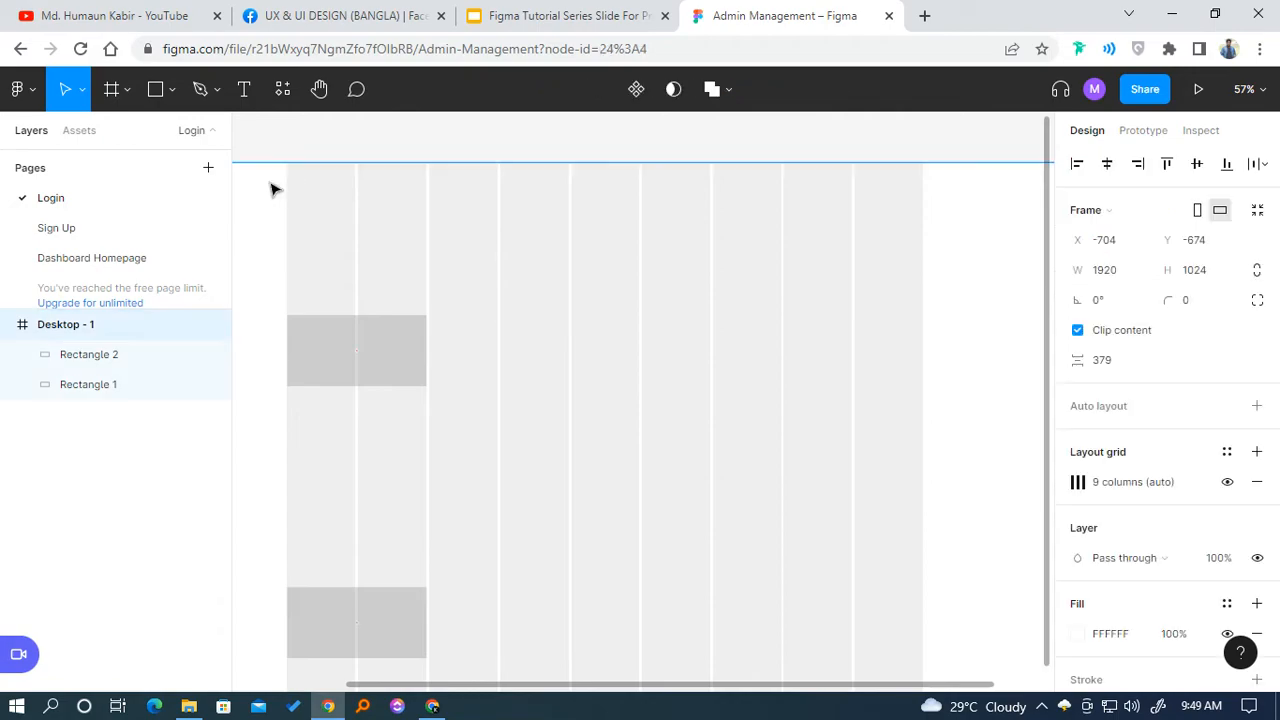
{"action": "left_click", "coordinate": [1078, 482]}
{"action": "left_click", "coordinate": [858, 450]}
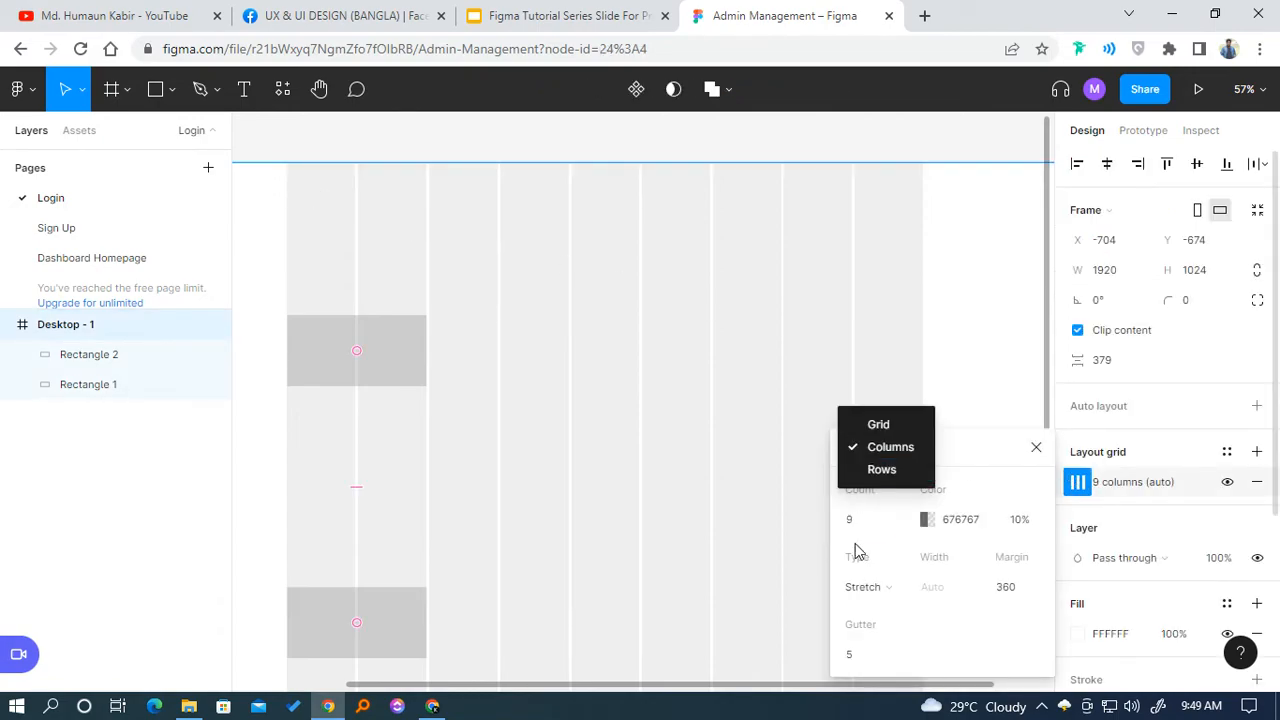
{"action": "left_click", "coordinate": [862, 445]}
{"action": "left_click", "coordinate": [874, 450]}
{"action": "left_click", "coordinate": [878, 472]}
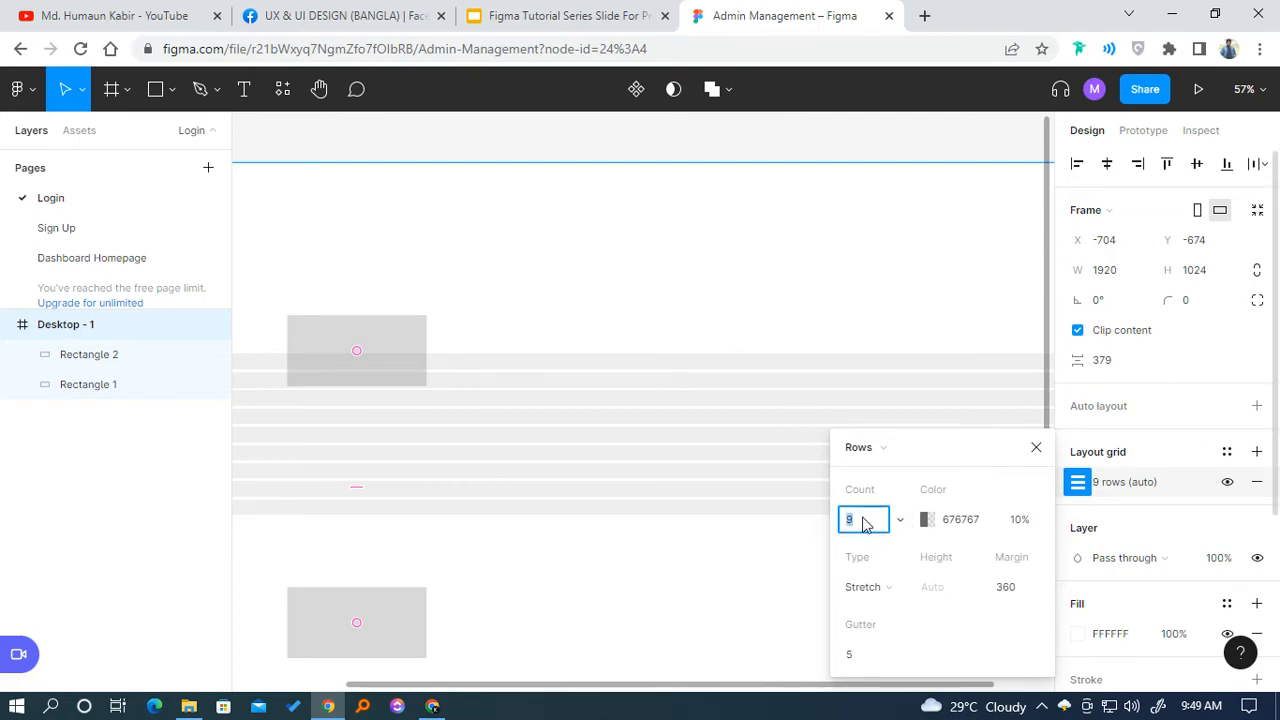
Try a count of 5 for the row grid, and reduce it to 2.
{"action": "type", "text": "5"}
{"action": "key", "text": "Return"}
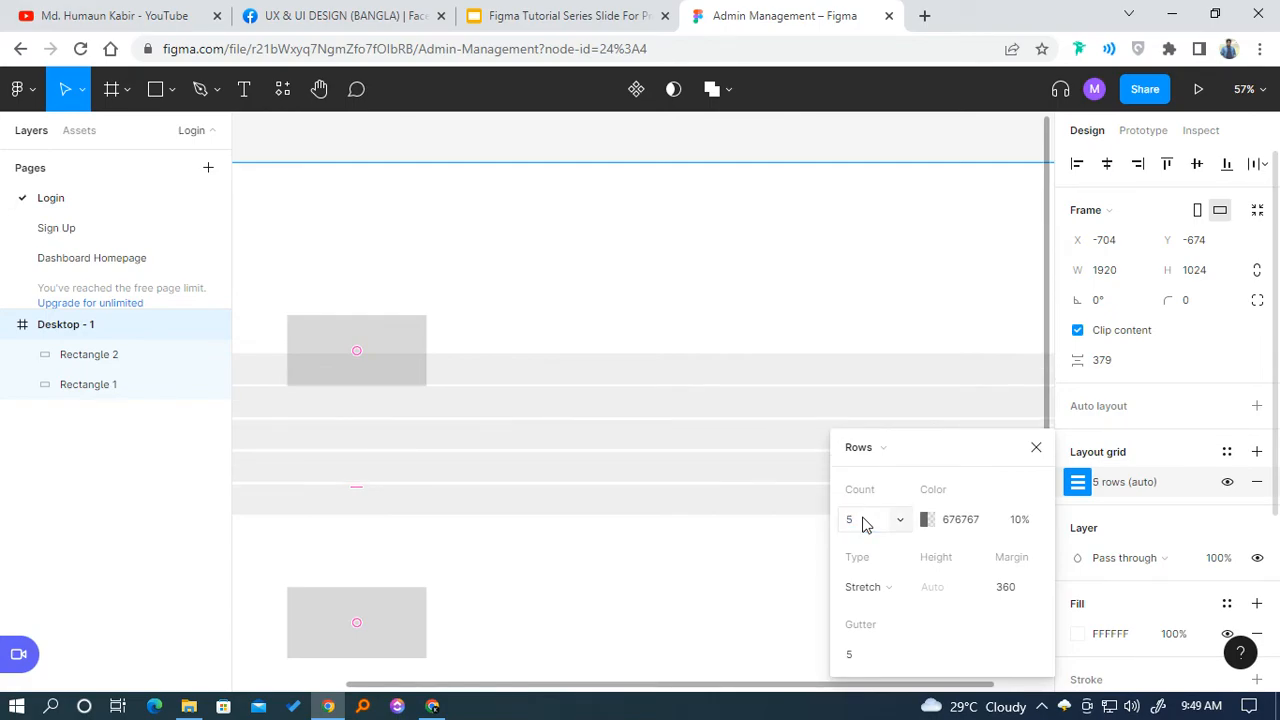
{"action": "left_click", "coordinate": [865, 525]}
{"action": "key", "text": "Return"}
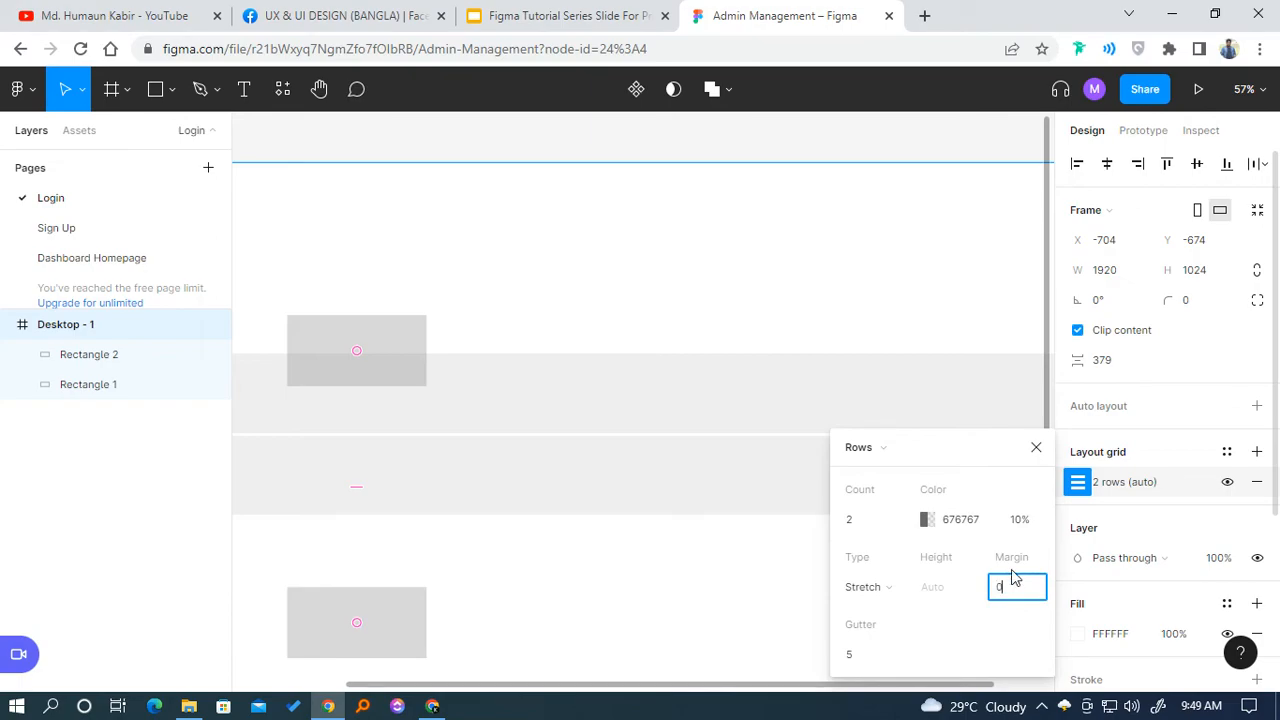
Set the row grid's margin to 0 and deselect the Desktop - 1 frame.
{"action": "key", "text": "Return"}
{"action": "scroll", "coordinate": [666, 369], "scroll_direction": "down", "scroll_amount": 5}
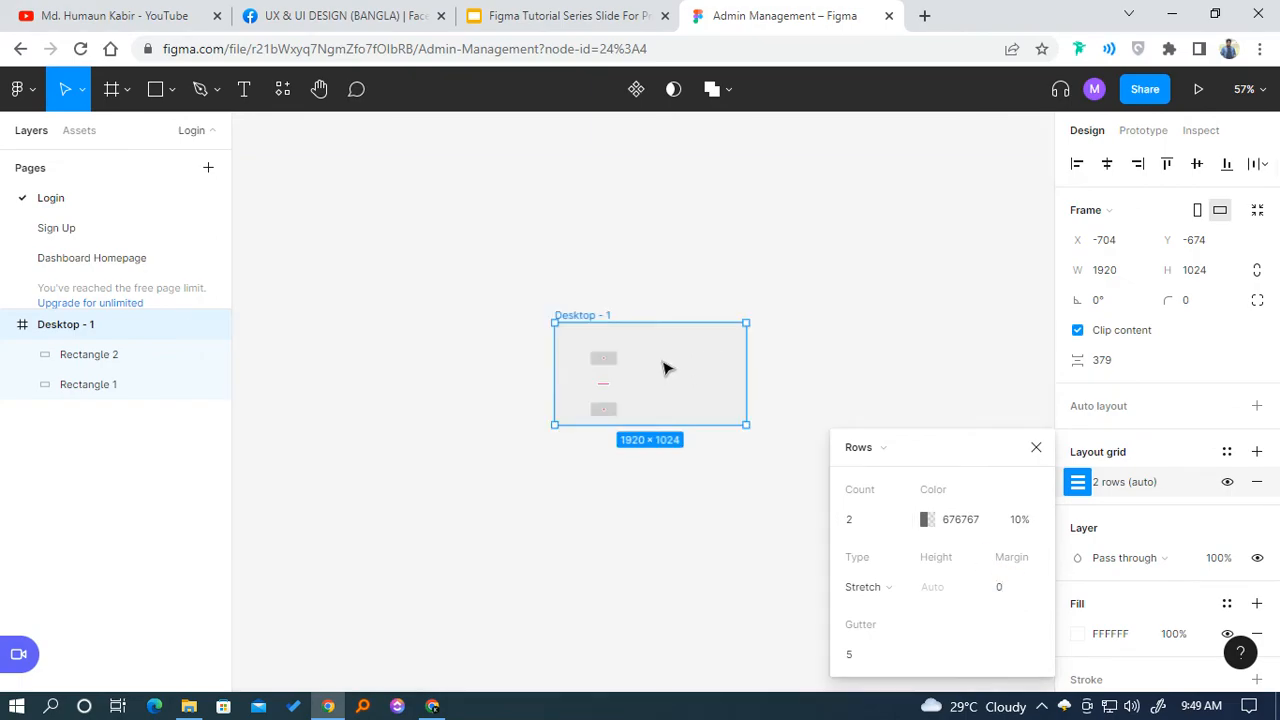
{"action": "scroll", "coordinate": [666, 369], "scroll_direction": "up", "scroll_amount": 5}
{"action": "scroll", "coordinate": [660, 356], "scroll_direction": "down", "scroll_amount": 5}
{"action": "left_click", "coordinate": [645, 487]}
Move both rectangles out of the Desktop - 1 frame to the empty canvas above it.
{"action": "left_click", "coordinate": [603, 408]}
{"action": "left_click", "coordinate": [603, 358], "text": "shift"}
{"action": "left_click_drag", "start_coordinate": [603, 358], "coordinate": [605, 225]}
{"action": "left_click", "coordinate": [716, 265]}
Set the Desktop - 1 frame's row grid type to Top with a row height of 1080.
{"action": "left_click", "coordinate": [669, 363]}
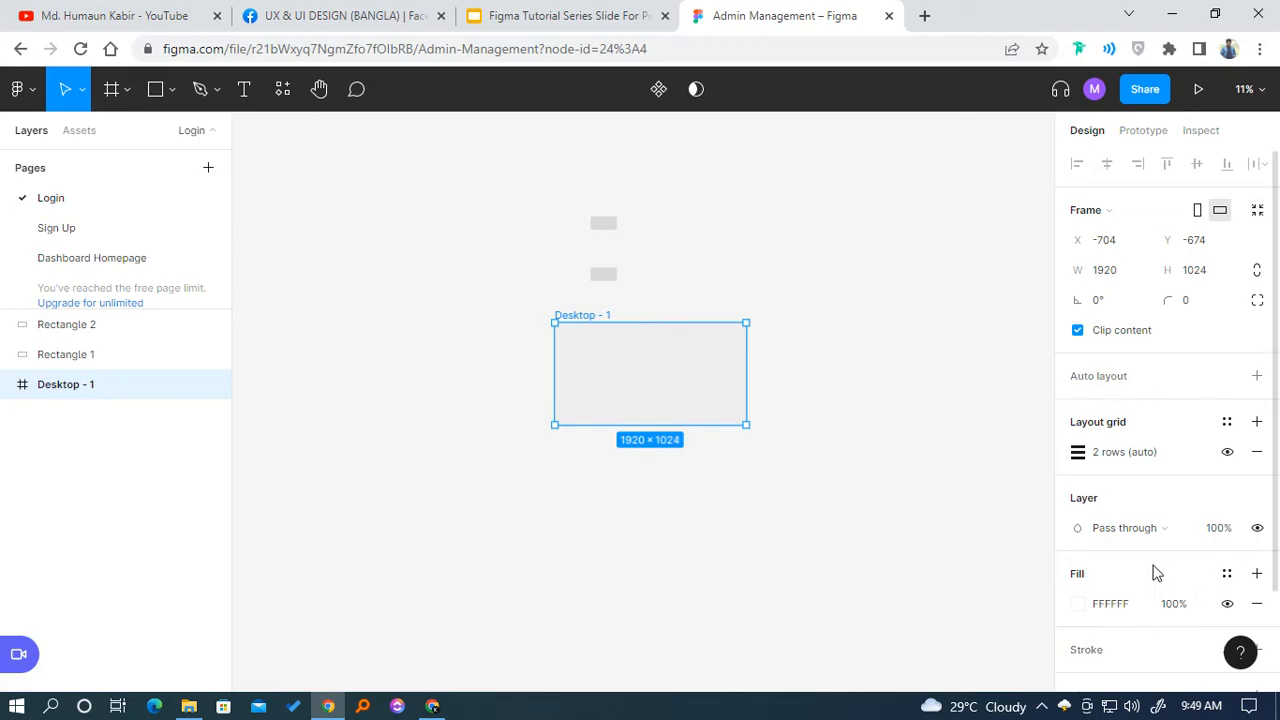
{"action": "left_click", "coordinate": [1077, 453]}
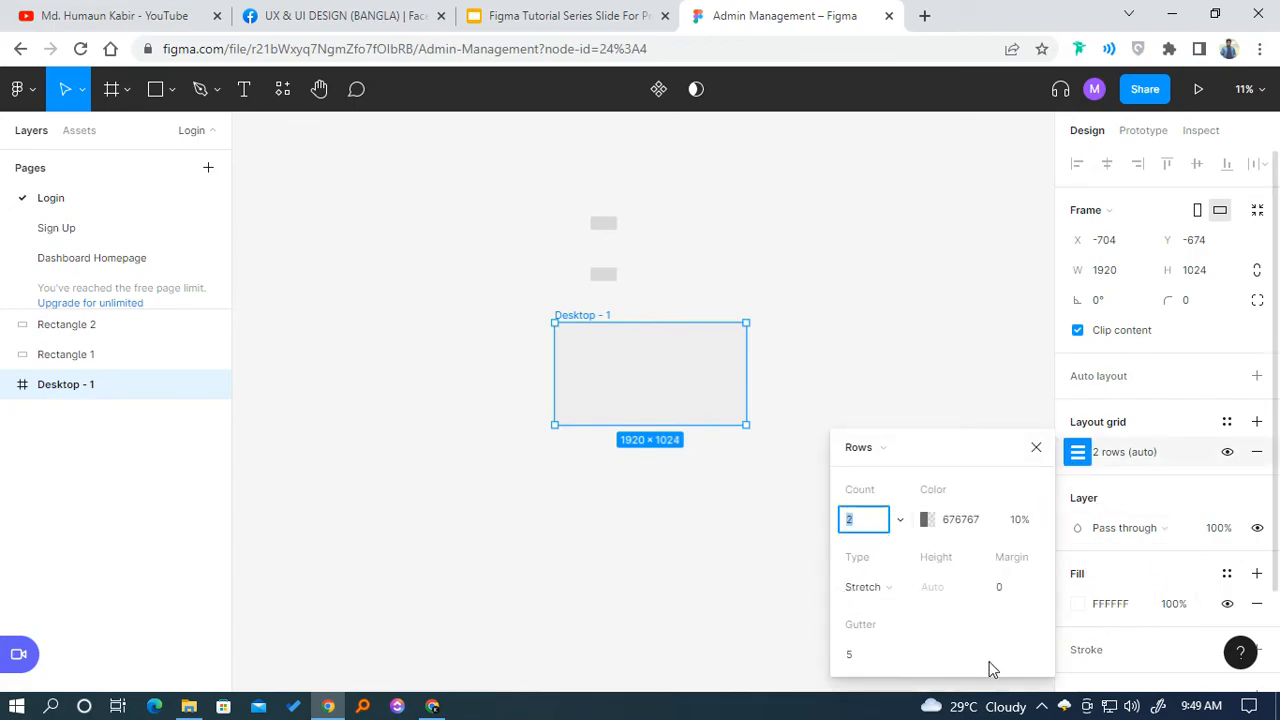
{"action": "left_click", "coordinate": [879, 585]}
{"action": "left_click", "coordinate": [877, 519]}
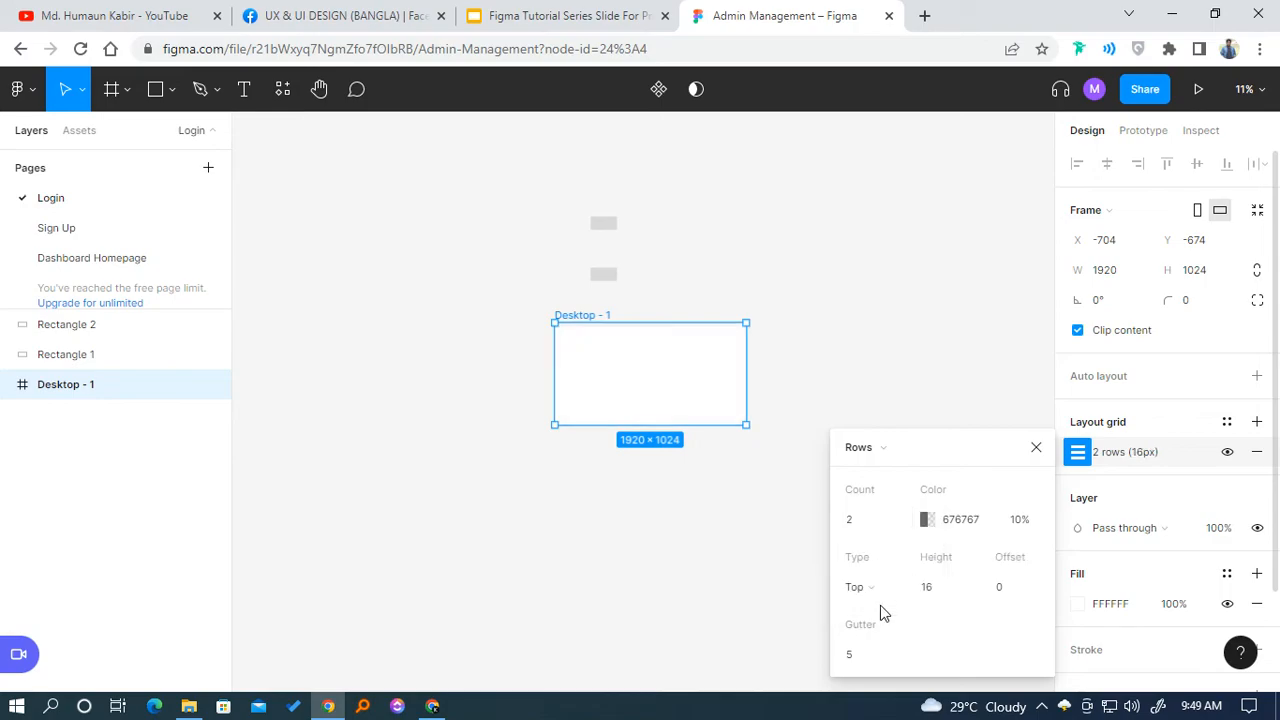
{"action": "left_click", "coordinate": [928, 592]}
{"action": "key", "text": "Return"}
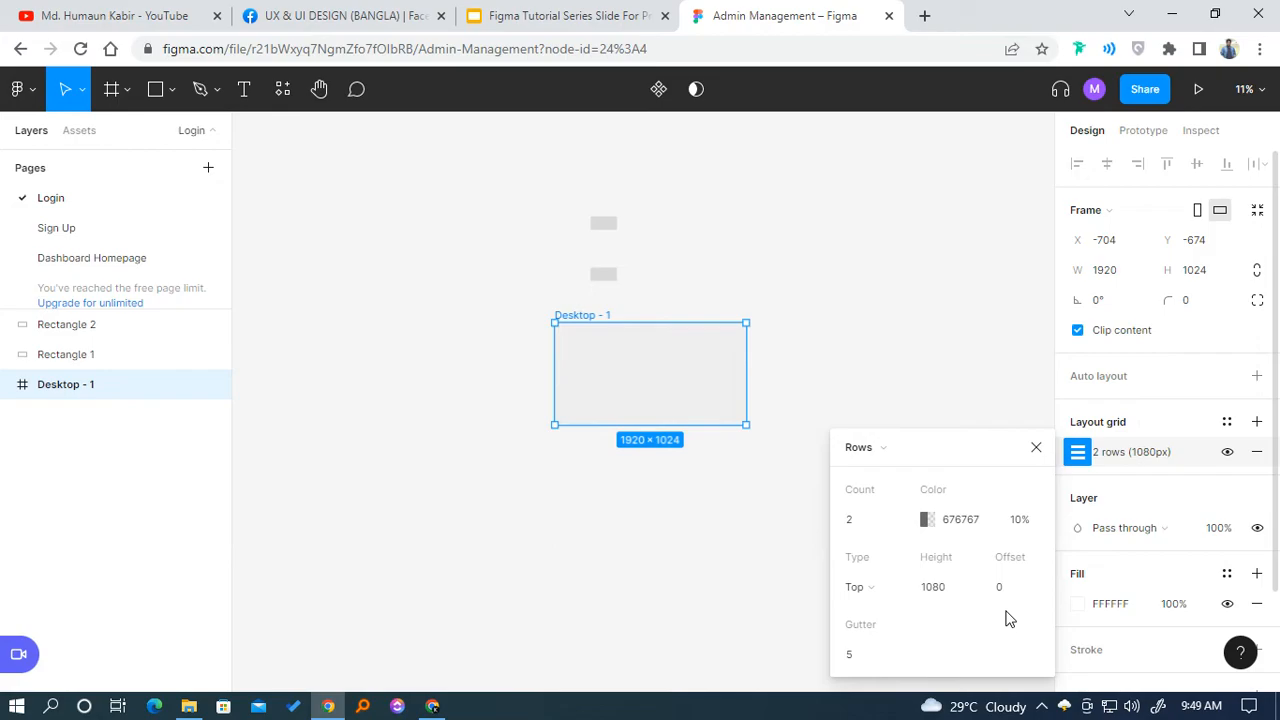
Extend the Desktop - 1 frame's bottom edge to a height of about 2141 so it covers both grid rows.
{"action": "left_click_drag", "start_coordinate": [635, 424], "coordinate": [637, 535]}
{"action": "left_click", "coordinate": [793, 393]}
{"action": "scroll", "coordinate": [705, 439], "scroll_direction": "up", "scroll_amount": 3}
{"action": "scroll", "coordinate": [619, 459], "scroll_direction": "down", "scroll_amount": 3}
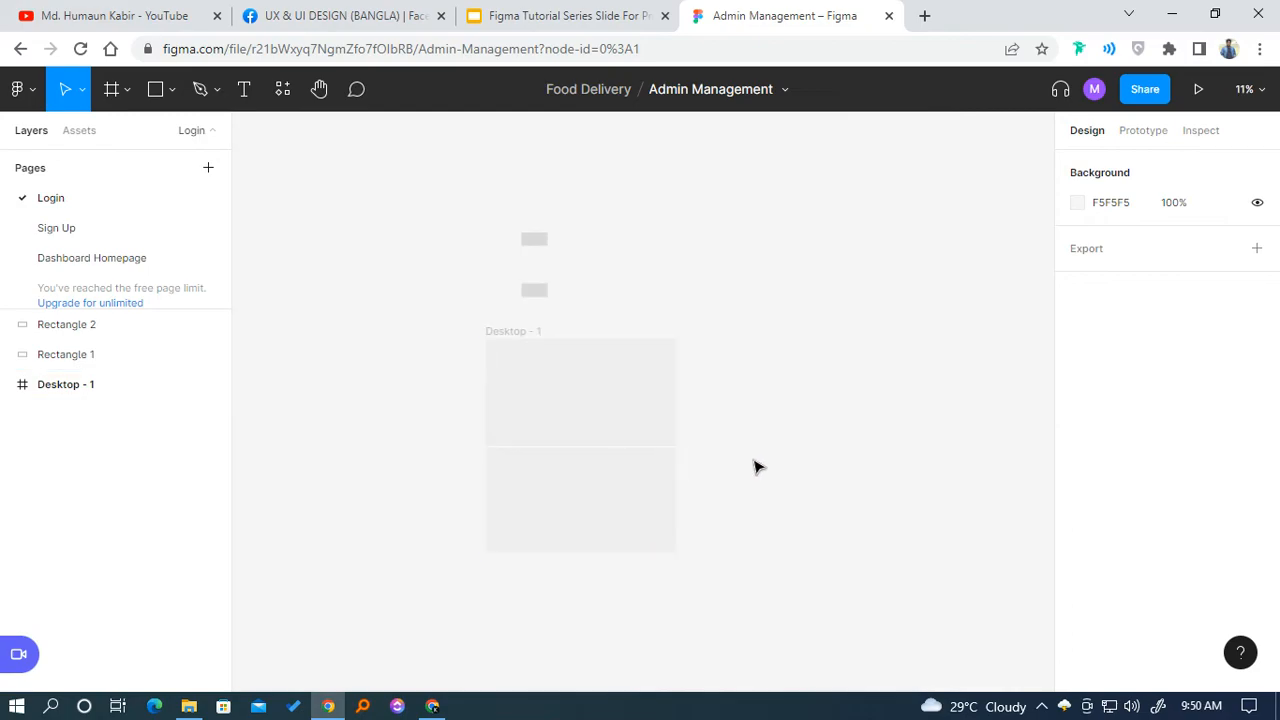
{"action": "scroll", "coordinate": [584, 468], "scroll_direction": "up", "scroll_amount": 3}
{"action": "scroll", "coordinate": [658, 441], "scroll_direction": "down", "scroll_amount": 3}
Review the layout grid kinds available for the Desktop - 1 frame, keeping Rows selected.
{"action": "left_click", "coordinate": [658, 441]}
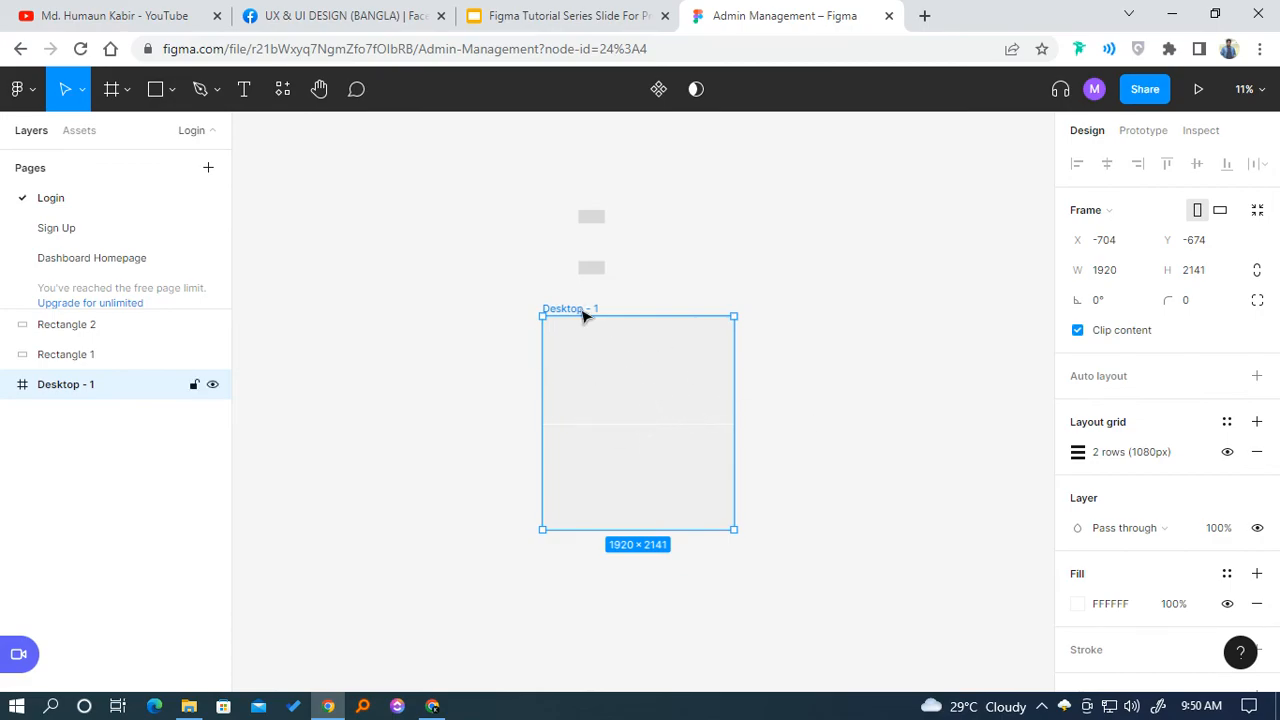
{"action": "left_click", "coordinate": [1077, 452]}
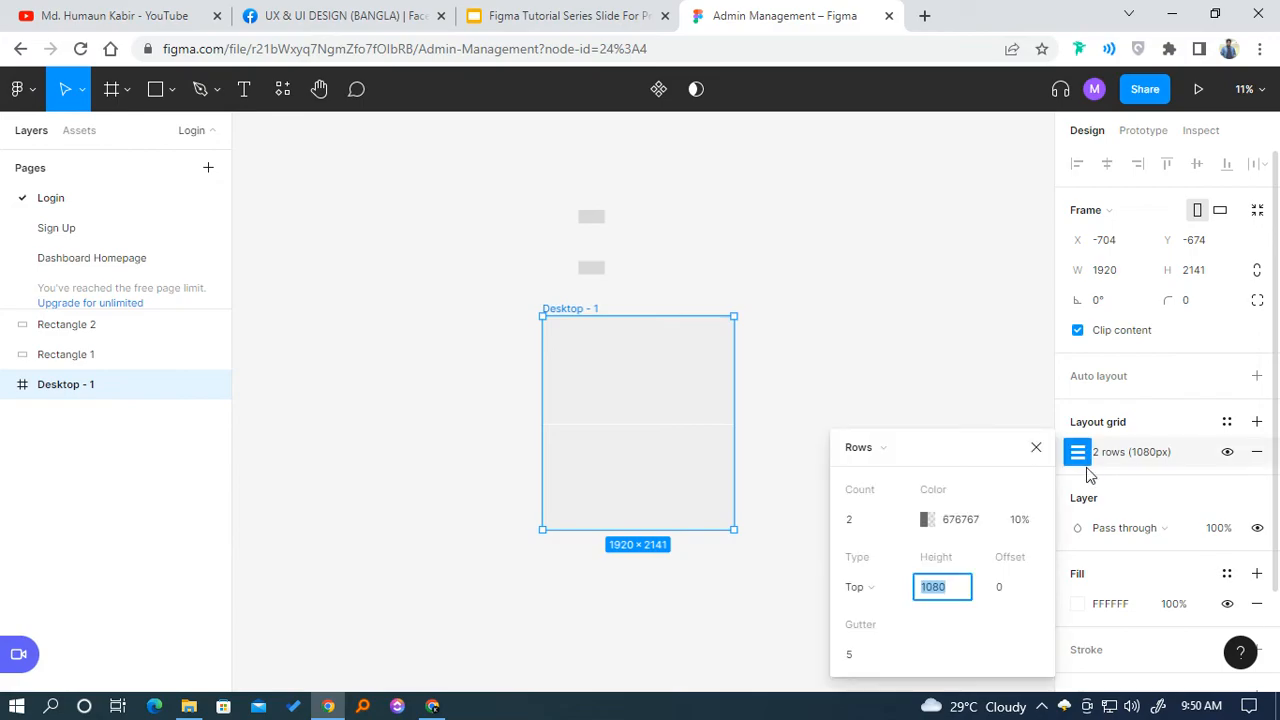
{"action": "left_click", "coordinate": [871, 450]}
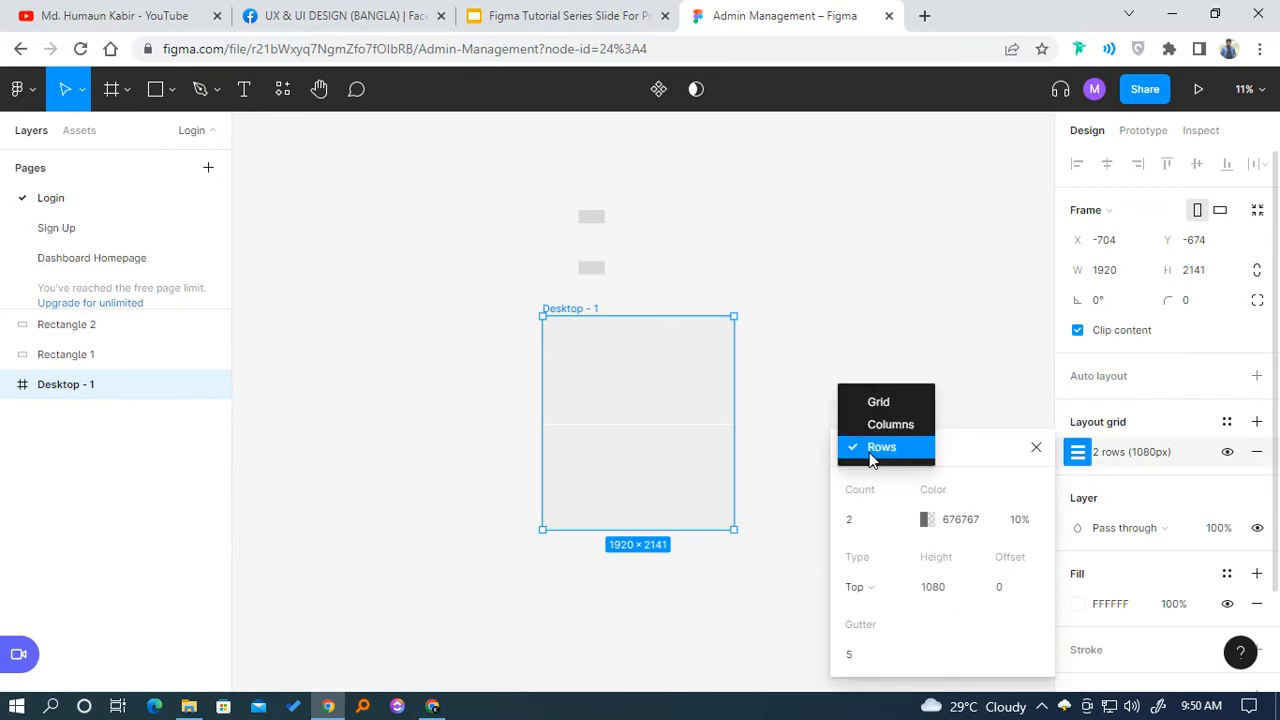
{"action": "left_click", "coordinate": [871, 459]}
{"action": "left_click", "coordinate": [794, 318]}
{"action": "scroll", "coordinate": [783, 441], "scroll_direction": "up", "scroll_amount": 5}
{"action": "scroll", "coordinate": [783, 441], "scroll_direction": "down", "scroll_amount": 5}
Search the quick actions for "grid" with the Desktop - 1 frame selected, and dismiss the search.
{"action": "left_click", "coordinate": [577, 357]}
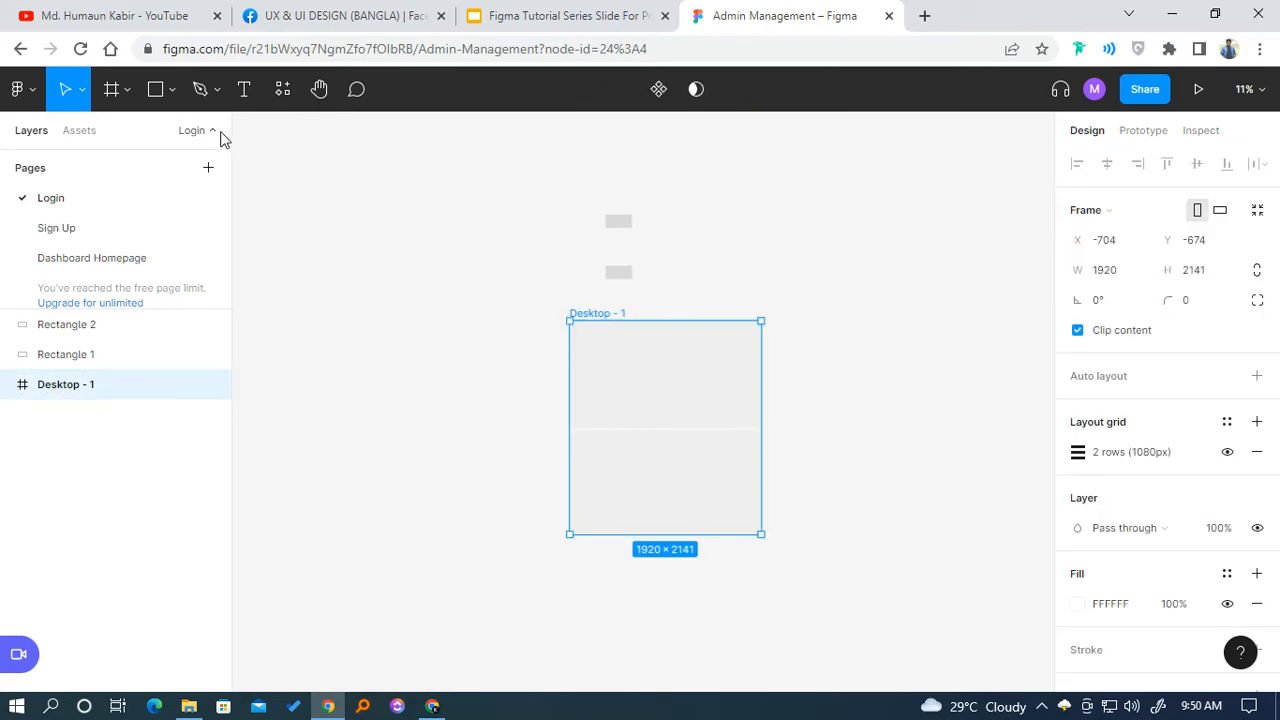
{"action": "left_click", "coordinate": [22, 89]}
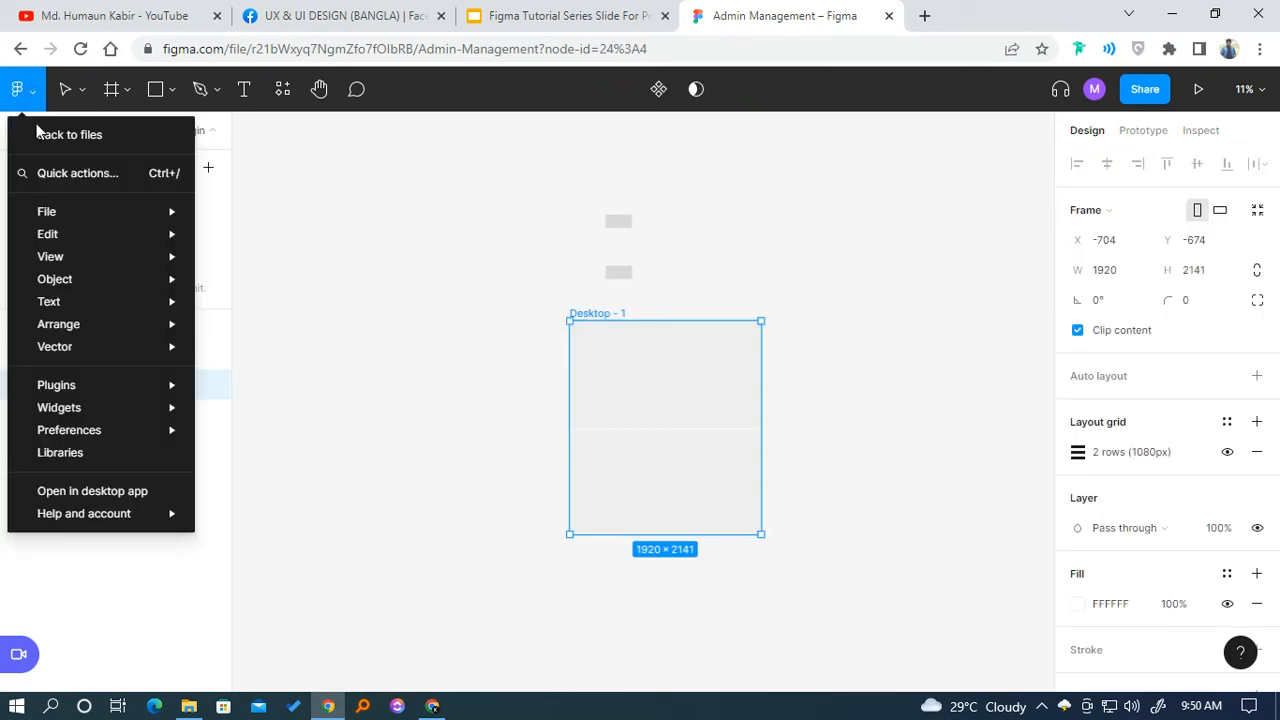
{"action": "left_click", "coordinate": [100, 177]}
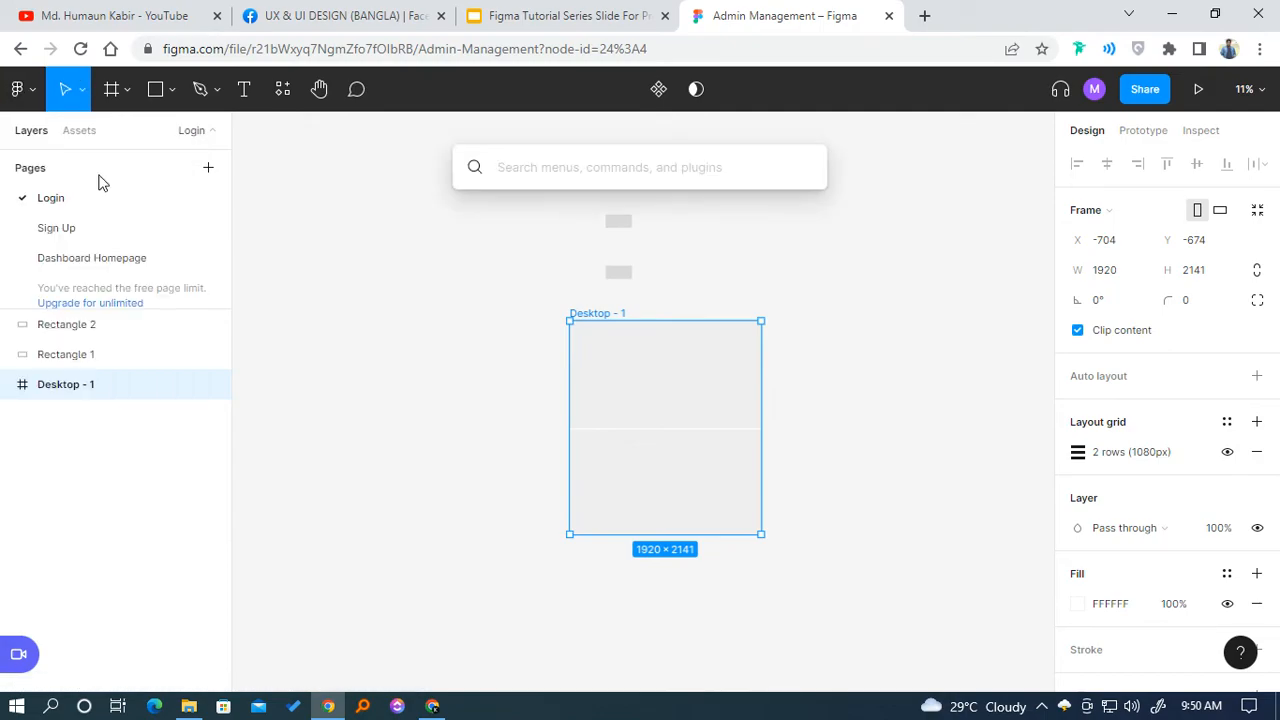
{"action": "type", "text": "grid"}
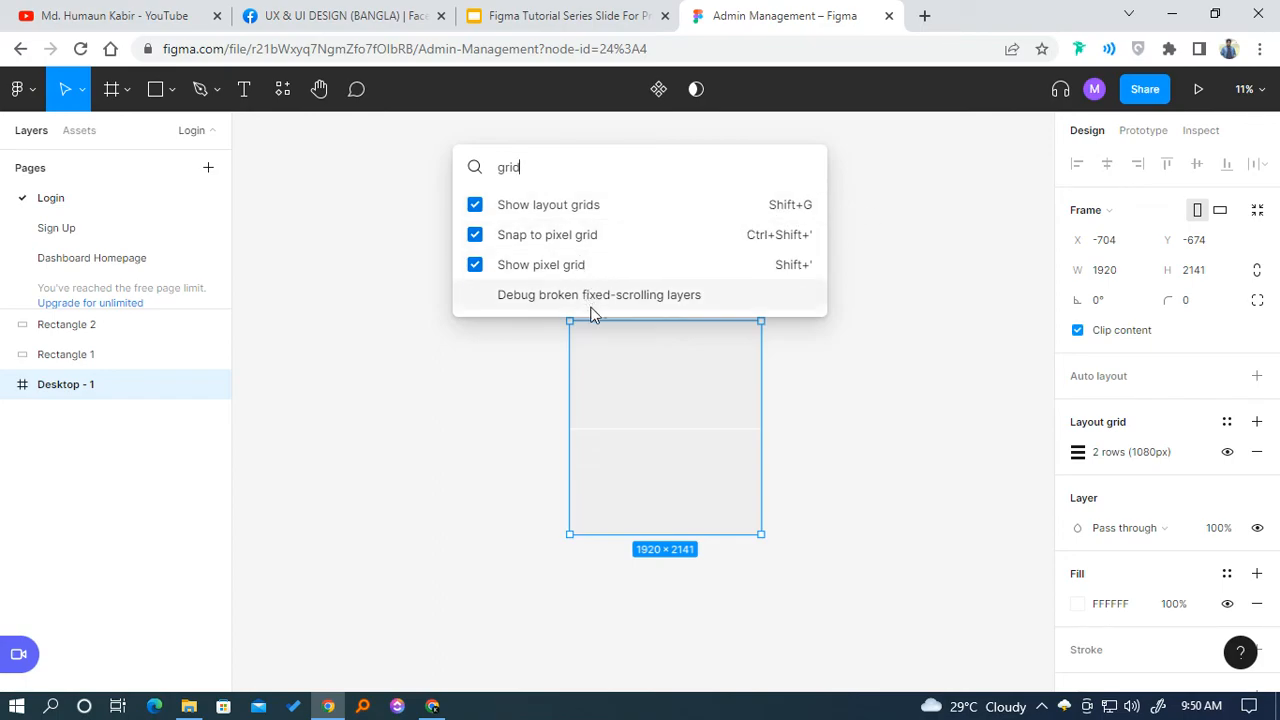
{"action": "left_click", "coordinate": [843, 377]}
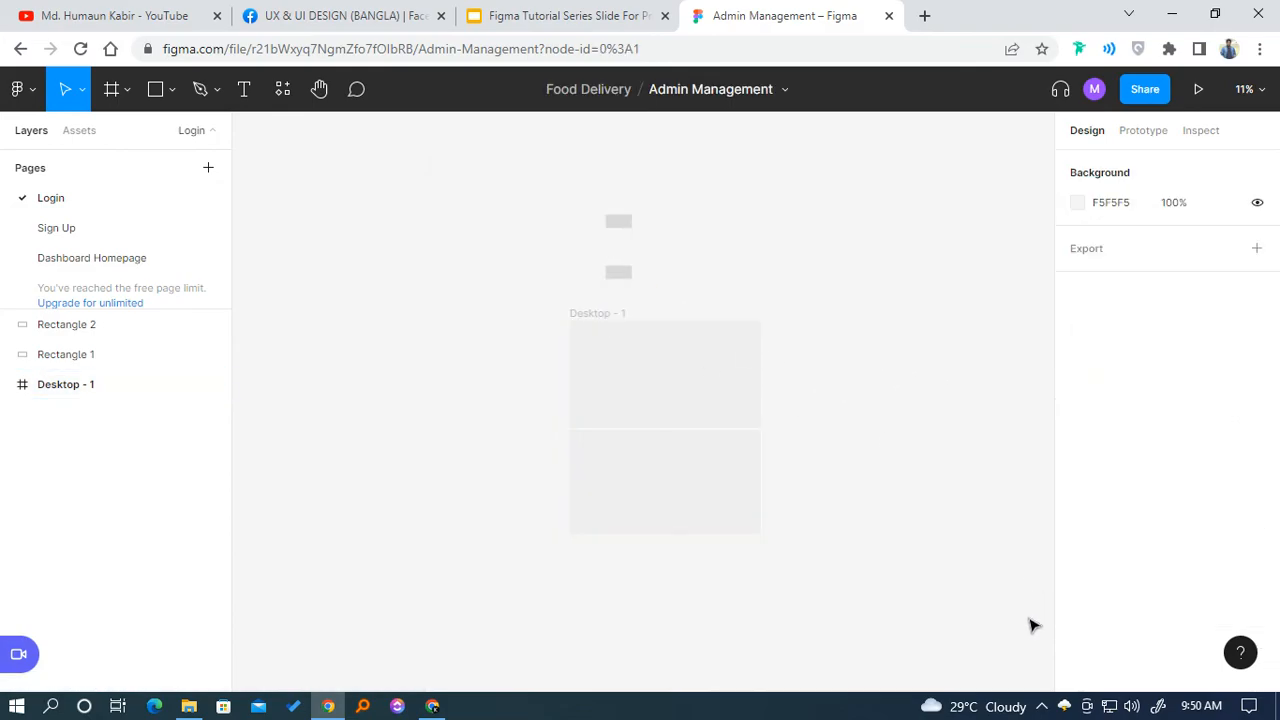
Look up the layout grids shortcut among the View keyboard shortcuts, and close the shortcut reference.
{"action": "left_click", "coordinate": [1240, 655]}
{"action": "left_click", "coordinate": [1139, 470]}
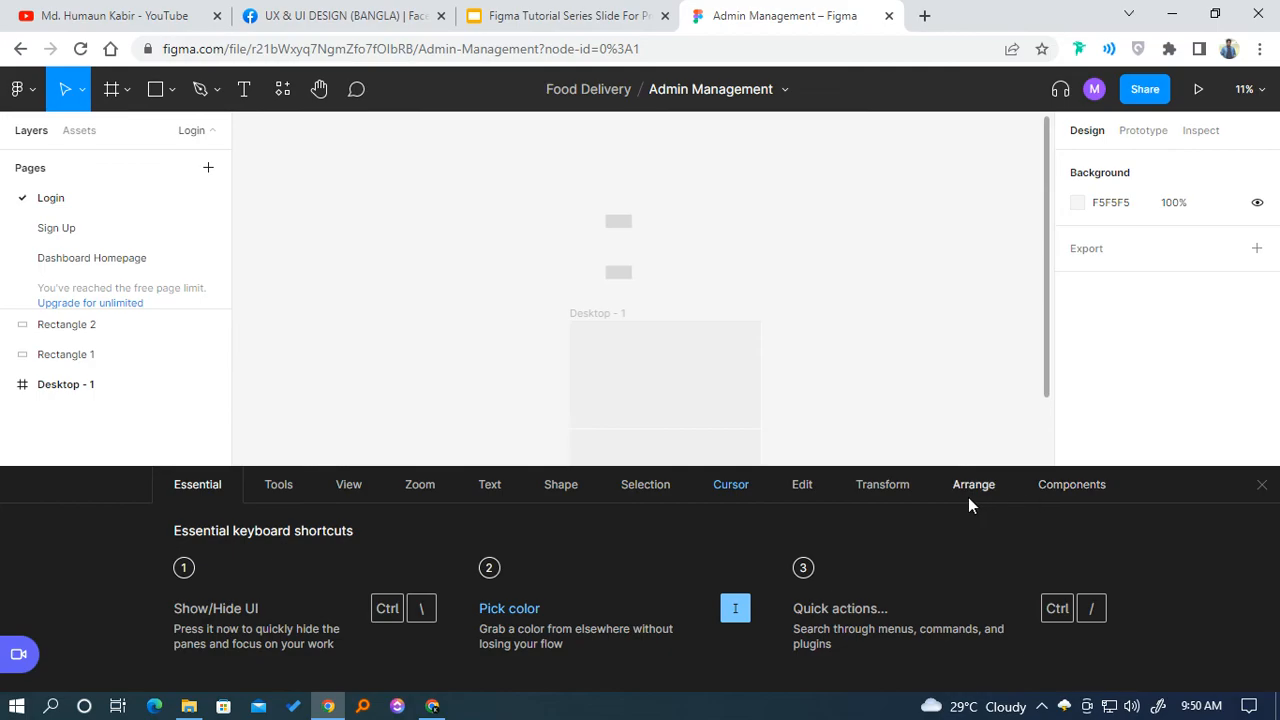
{"action": "left_click", "coordinate": [357, 487]}
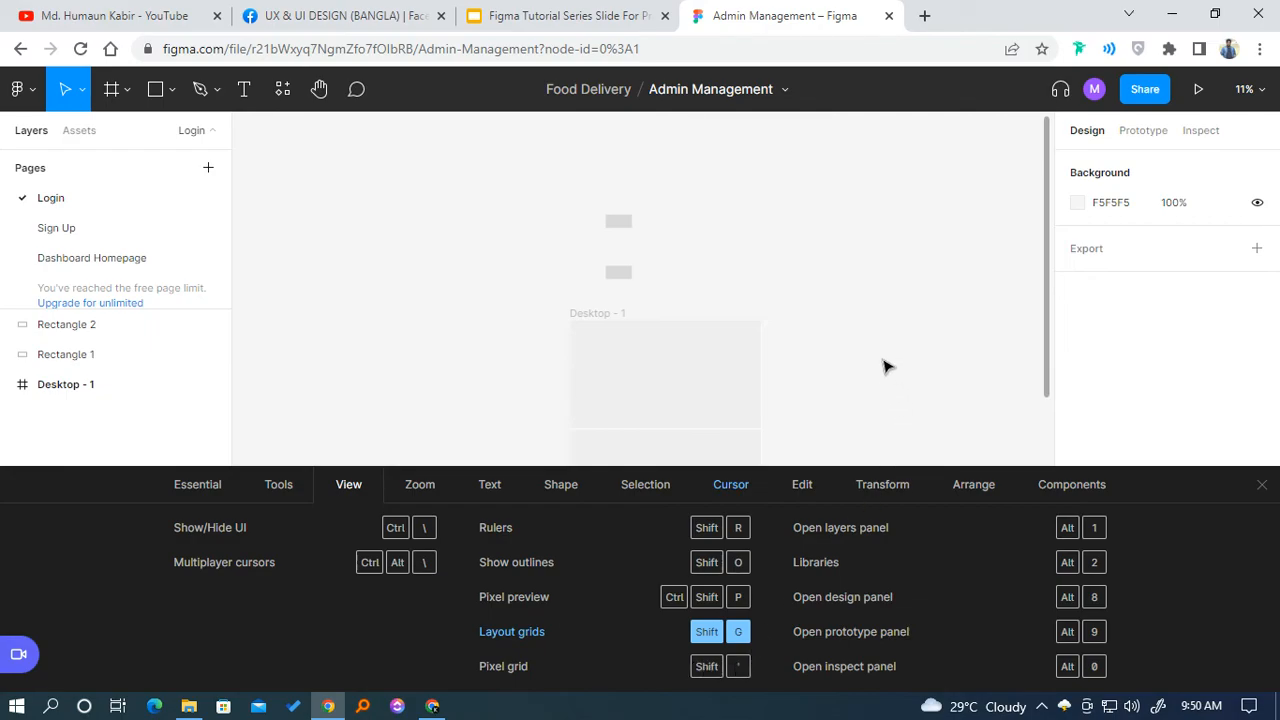
{"action": "left_click", "coordinate": [1261, 485]}
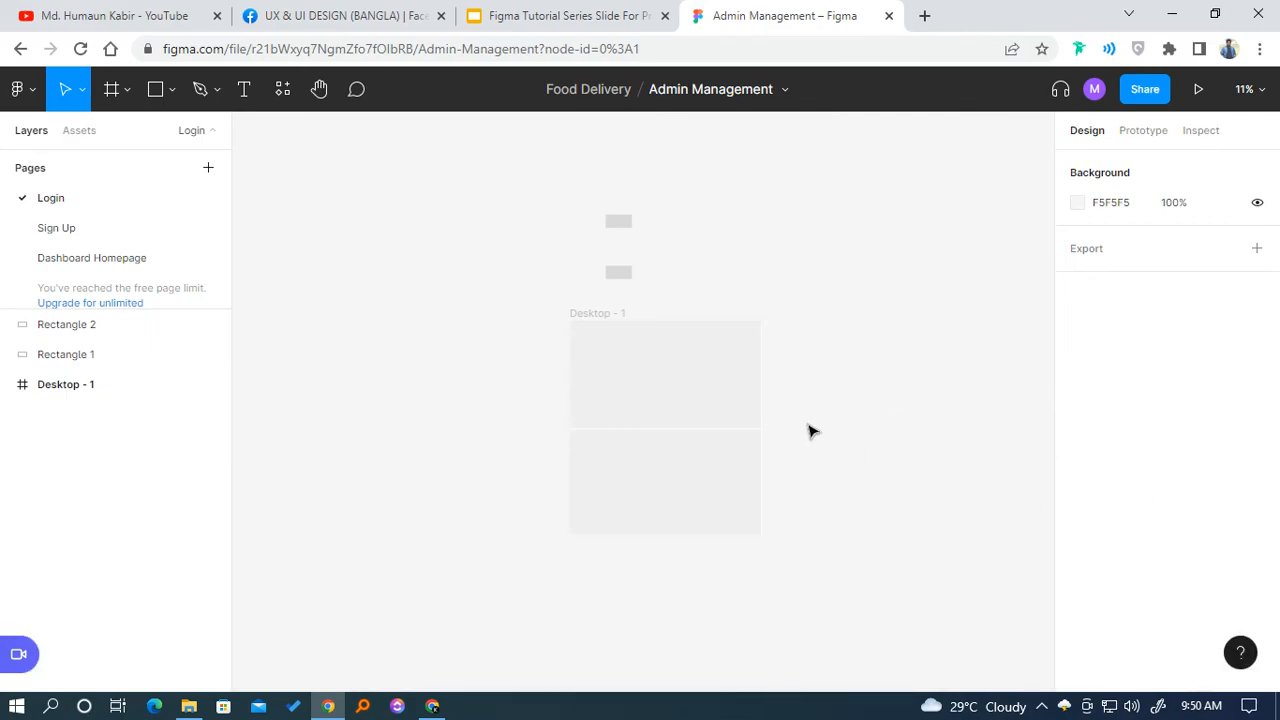
Toggle the layout grids' visibility repeatedly with nothing selected, leaving the grids hidden.
{"action": "key", "text": "ctrl+shift+4"}
{"action": "key", "text": "ctrl+shift+4"}
{"action": "key", "text": "ctrl+shift+4"}
{"action": "key", "text": "ctrl+shift+4"}
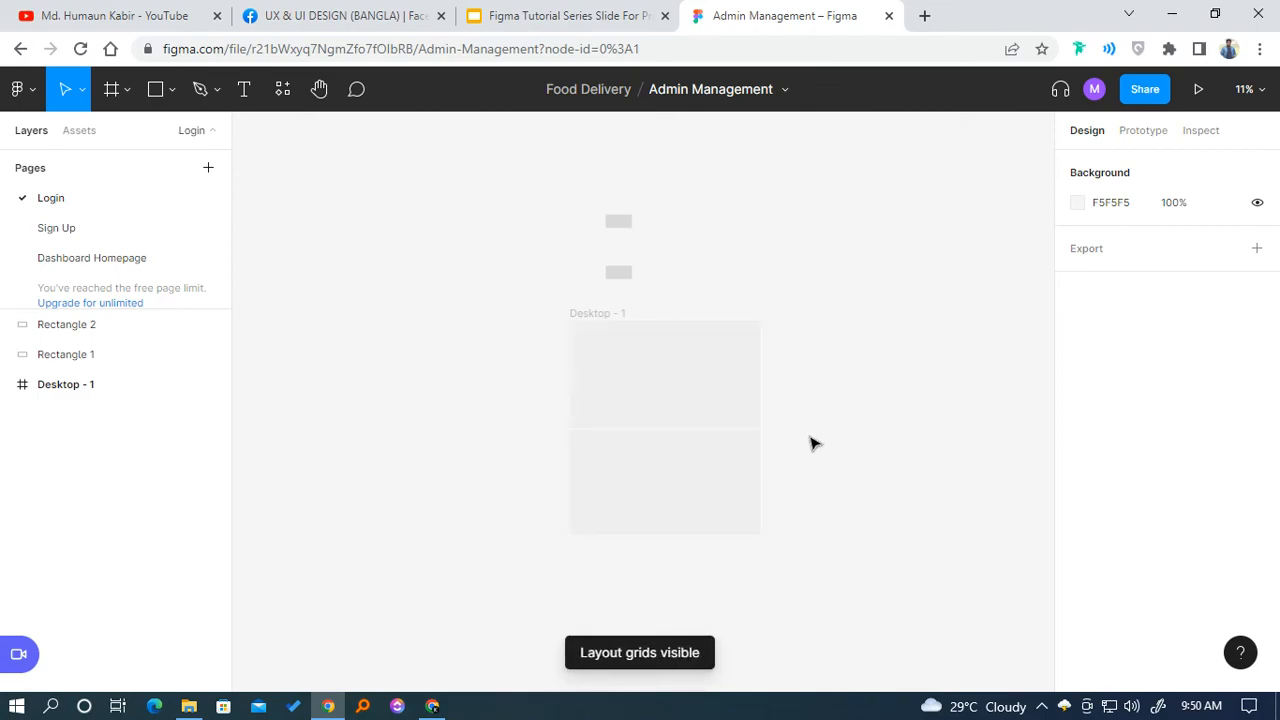
{"action": "key", "text": "ctrl+shift+4"}
{"action": "key", "text": "ctrl+shift+4"}
{"action": "key", "text": "ctrl+shift+4"}
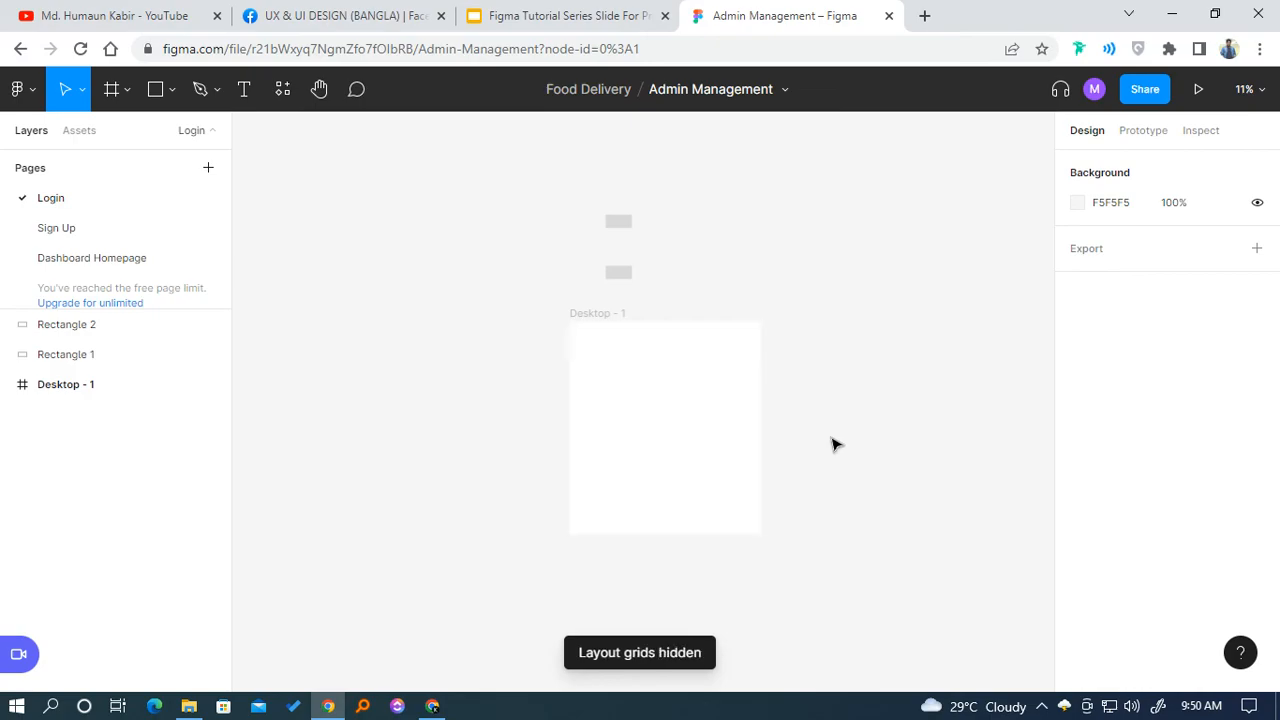
Select the Desktop - 1 frame and toggle its layout grid visibility on and off several times, leaving it hidden.
{"action": "left_click", "coordinate": [745, 431]}
{"action": "key", "text": "ctrl+shift+4"}
{"action": "key", "text": "ctrl+shift+4"}
{"action": "key", "text": "ctrl+shift+4"}
{"action": "key", "text": "ctrl+shift+4"}
{"action": "key", "text": "ctrl+shift+4"}
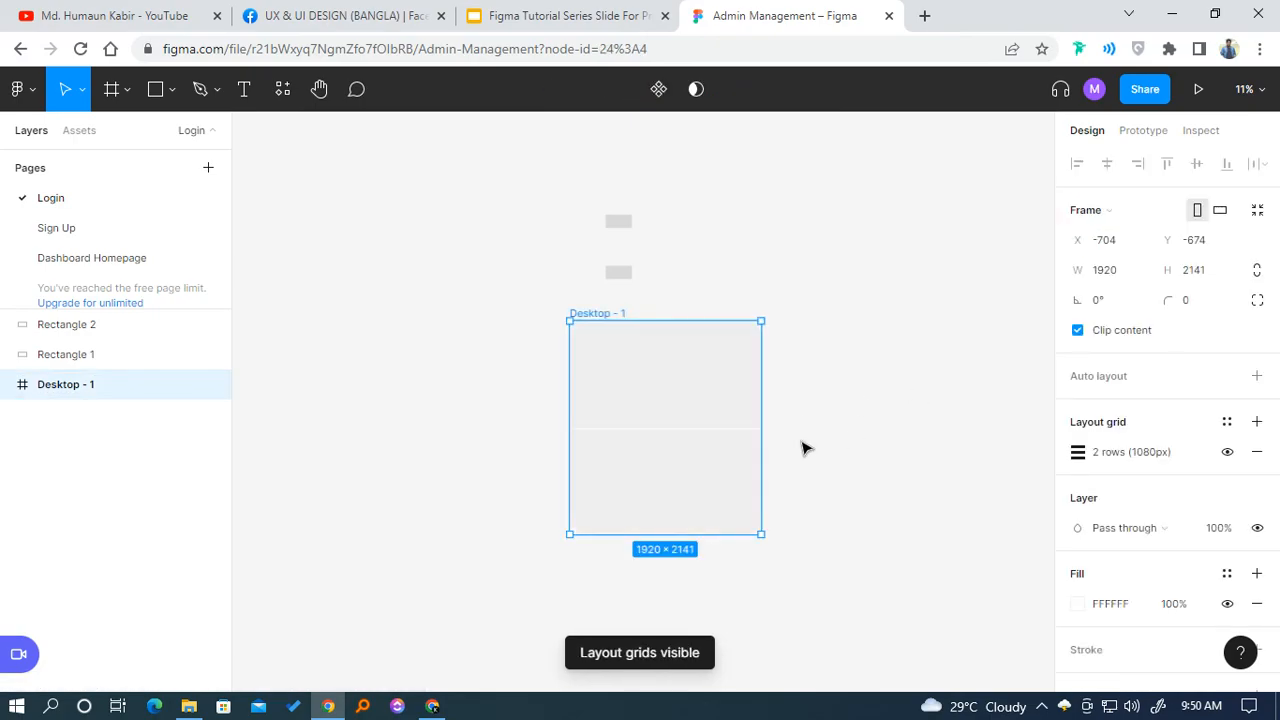
{"action": "key", "text": "ctrl+shift+4"}
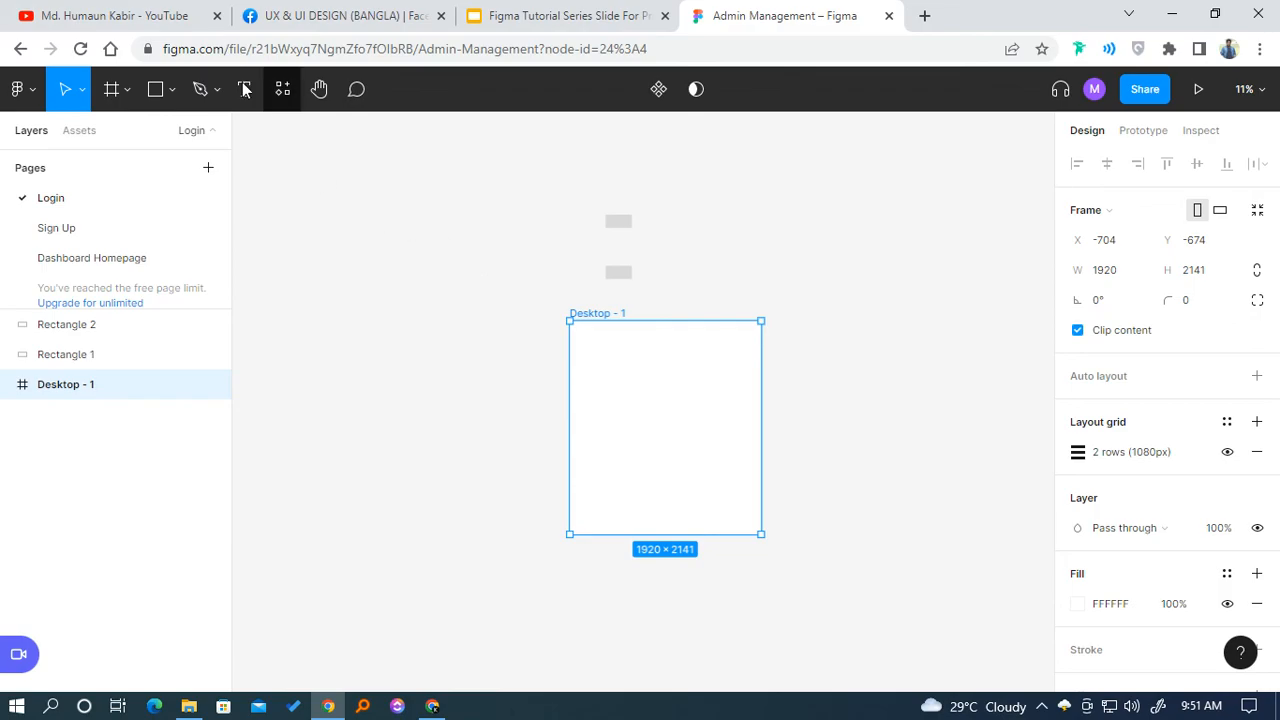
Switch to the YouTube channel's videos page to view its uploads, and return to the Admin Management file in Figma.
{"action": "left_click", "coordinate": [70, 8]}
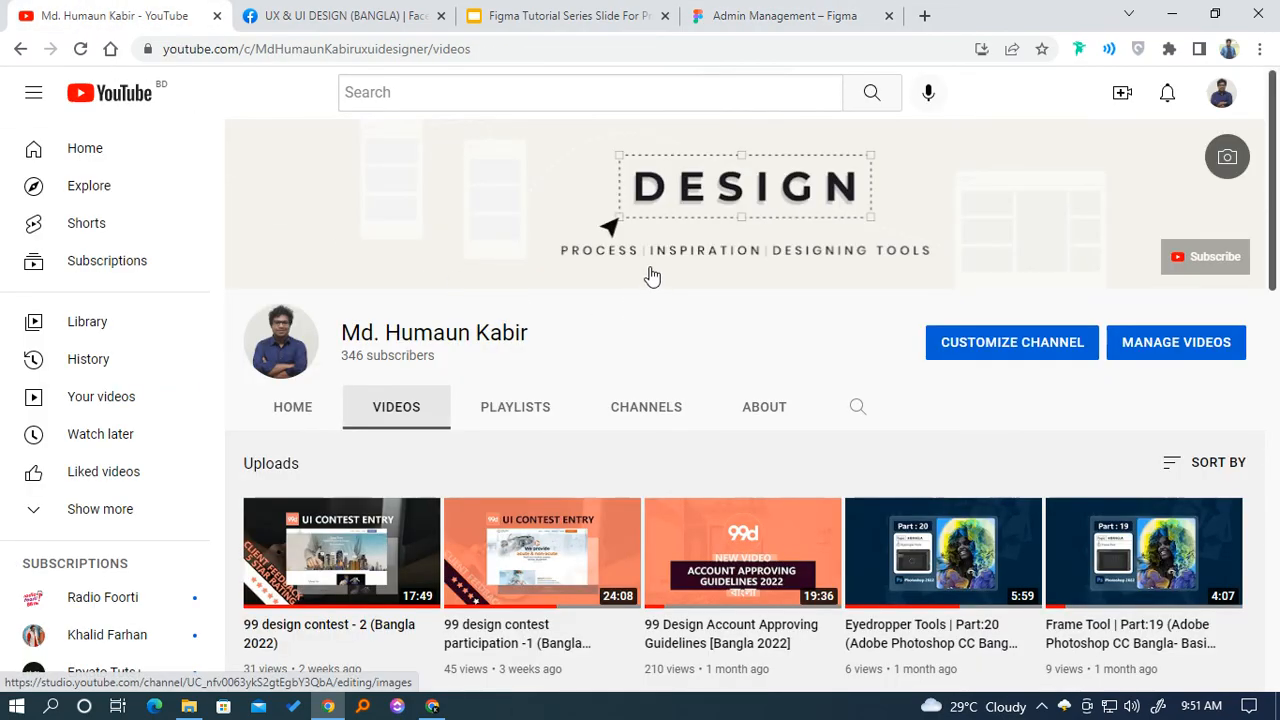
{"action": "left_click", "coordinate": [778, 15]}
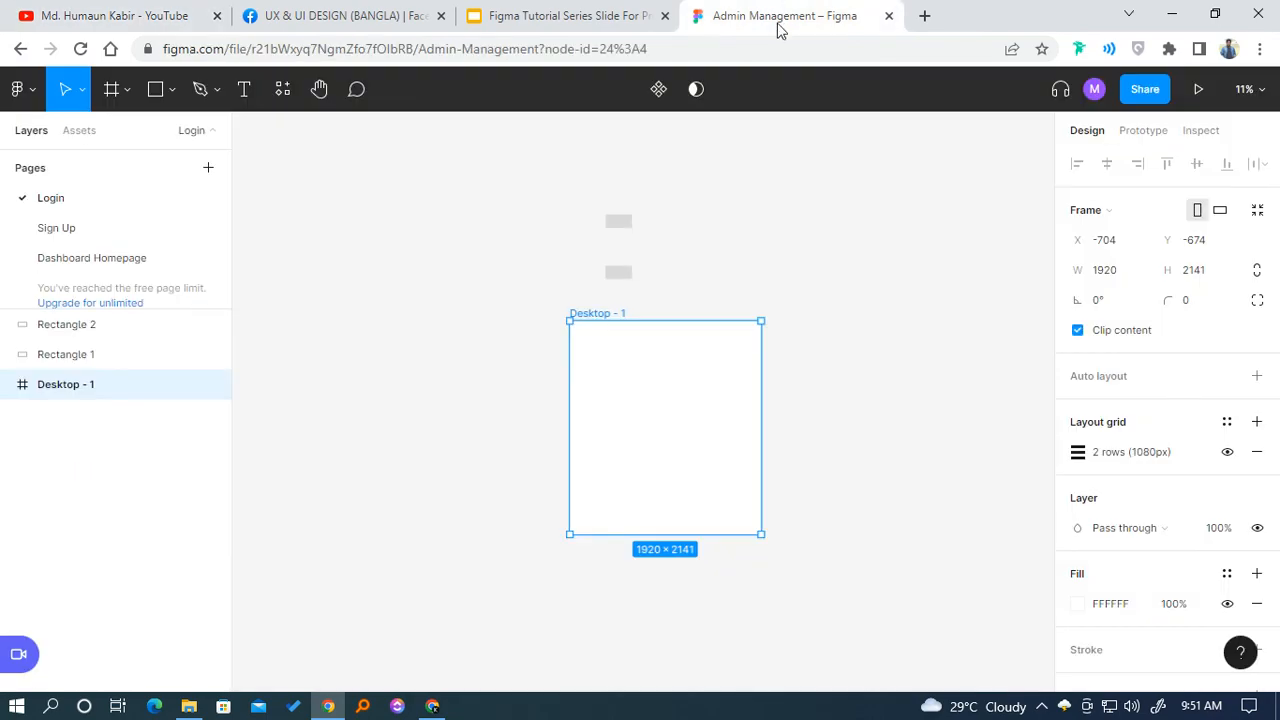
Move Rectangle 2 straight up to about Y -1444, closer to Rectangle 1 above the Desktop - 1 frame.
{"action": "left_click", "coordinate": [663, 303]}
{"action": "left_click", "coordinate": [618, 272]}
{"action": "left_click_drag", "start_coordinate": [618, 260], "coordinate": [618, 250]}
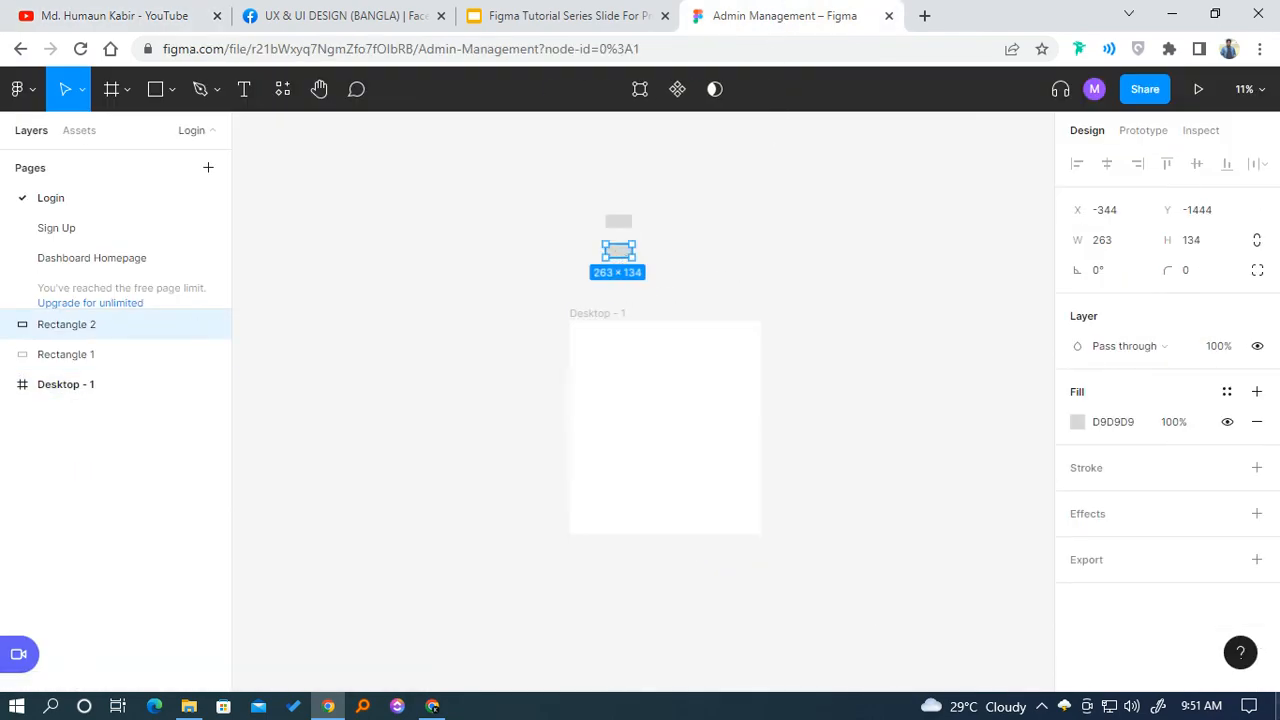